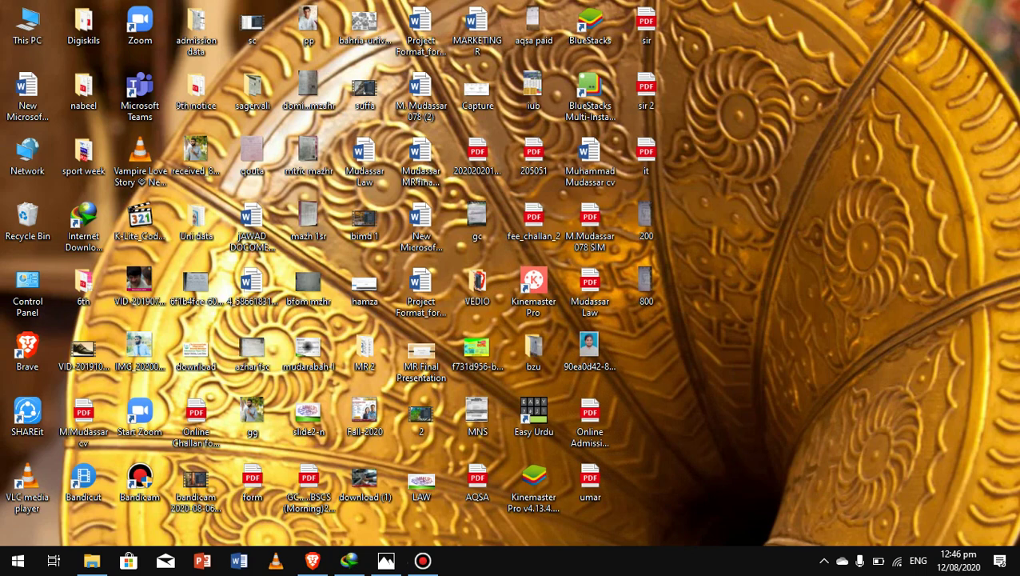
Step: Restore the Photos viewer showing the DIGITAL HAJI TECH banner image
left_click(386, 560)
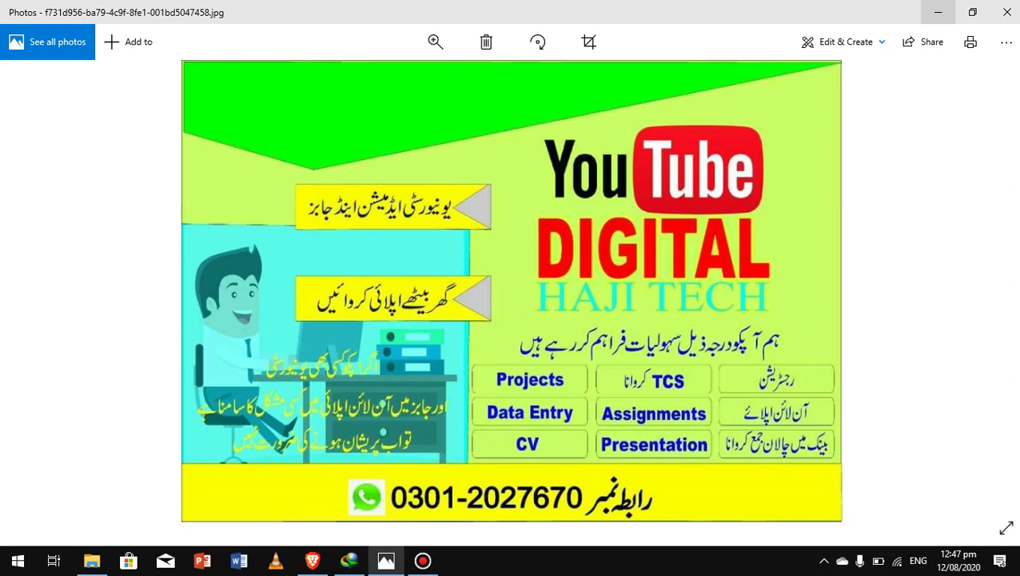
Step: Minimize the Photos viewer so the violin wallpaper desktop shows
left_click(938, 12)
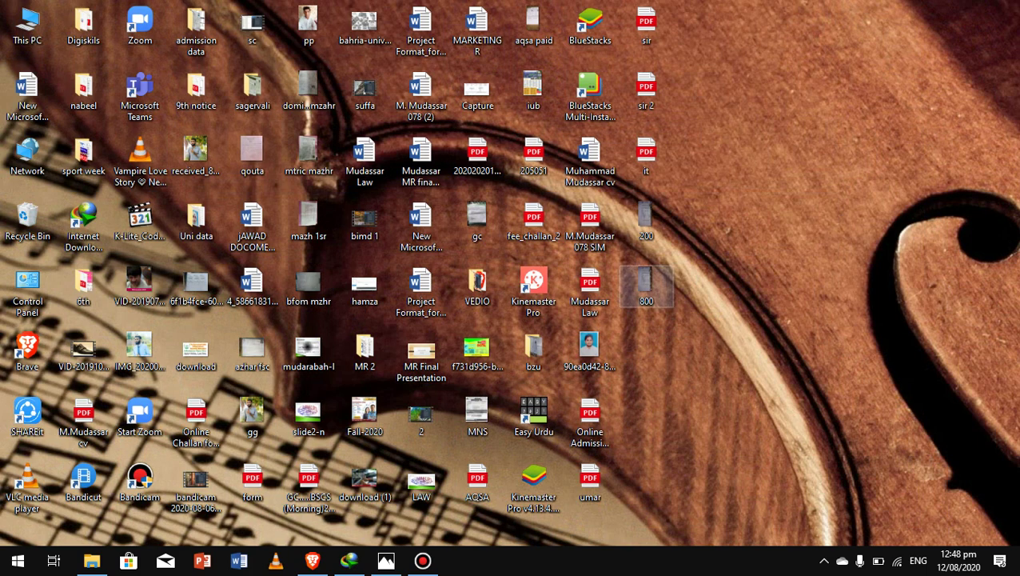
Step: Search Google for 'gcuf admission' in Brave and open the GCUF Admission Fall, 2020-2021 page
left_click(313, 561)
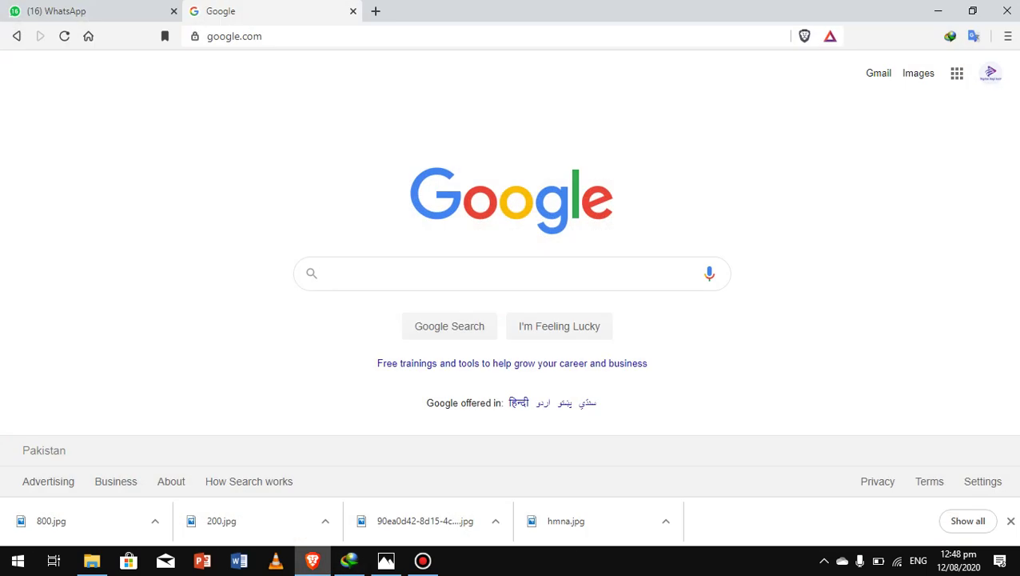
type("g")
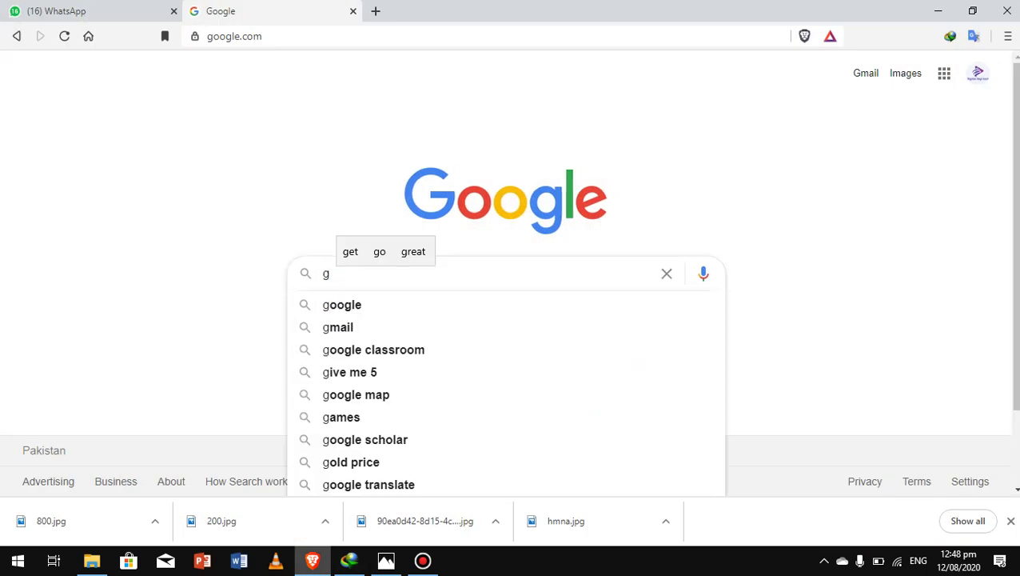
type("c")
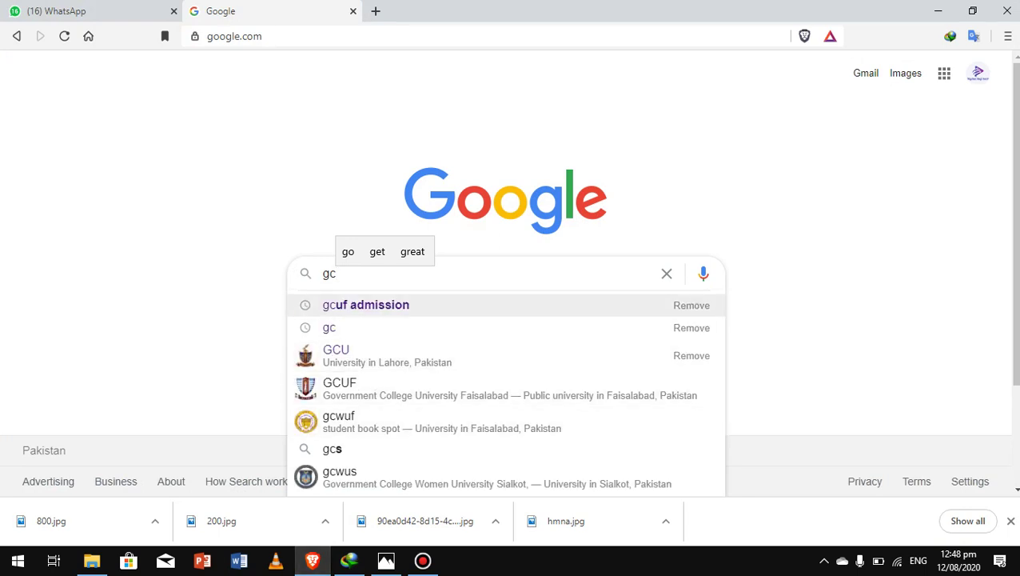
left_click(365, 304)
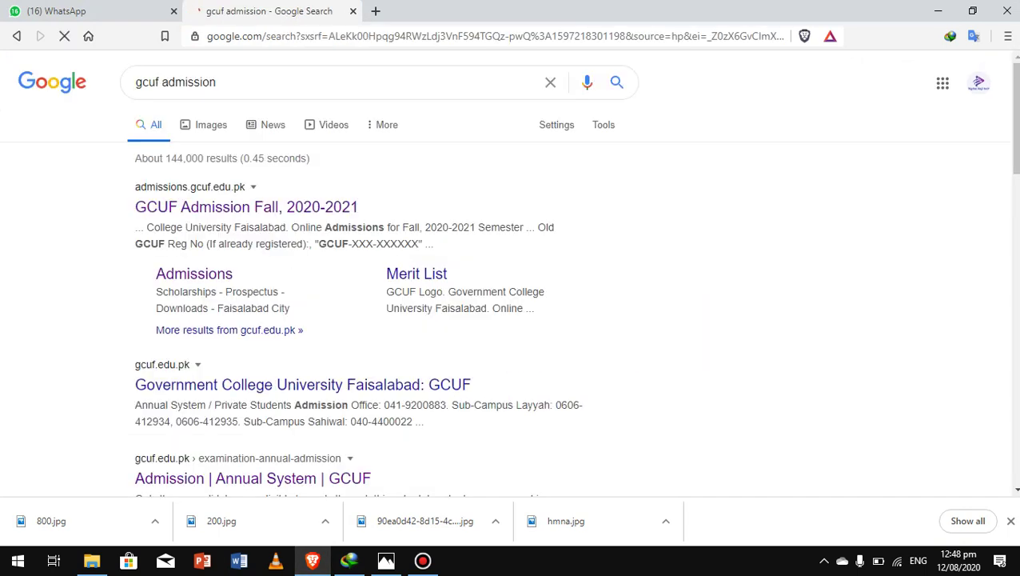
left_click(246, 206)
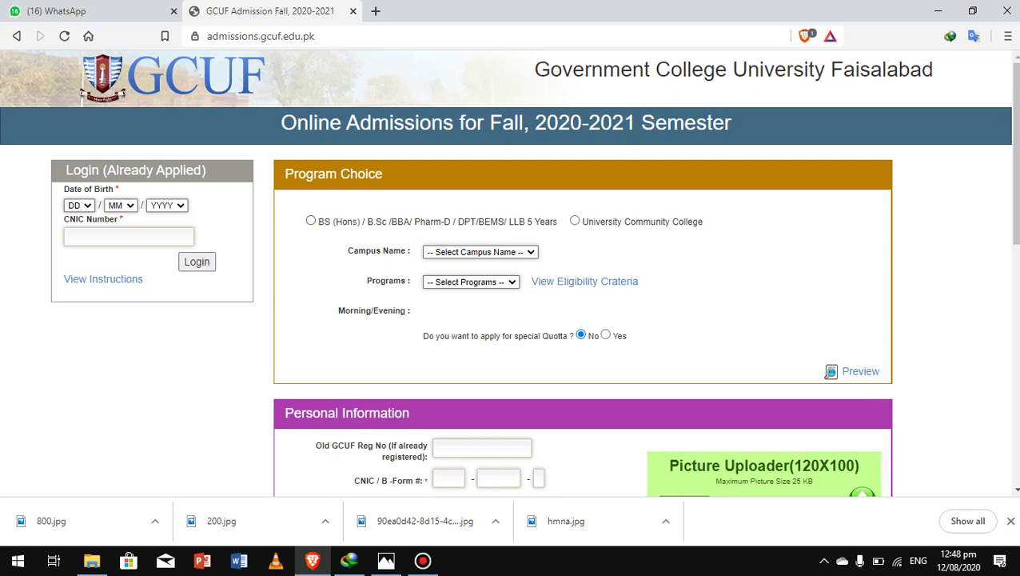
Step: Choose the BS (Hons) degree category and MAIN CAMPUS
left_click(311, 220)
left_click(481, 252)
left_click(457, 275)
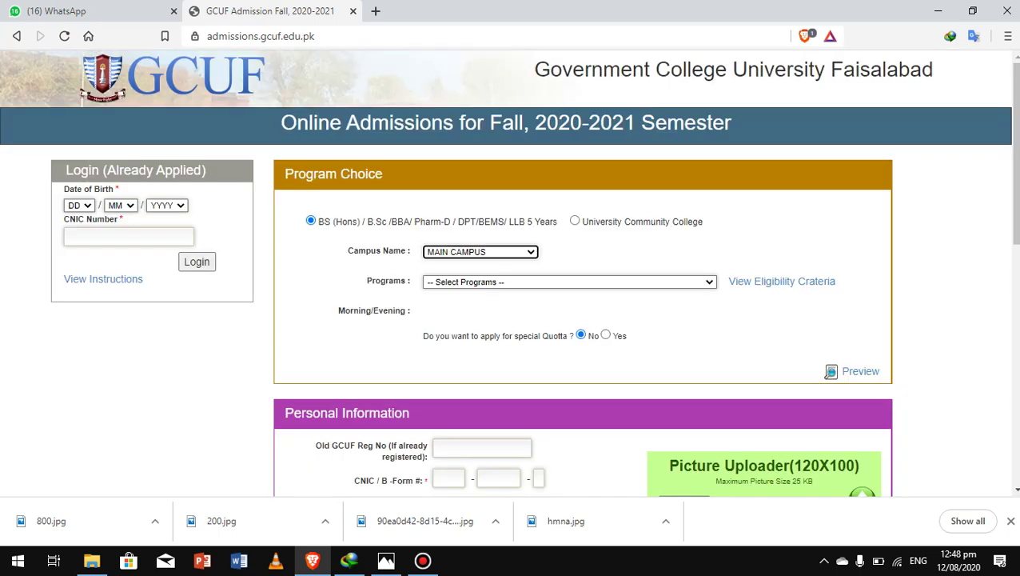
Step: Select PHARM - D (5 YEAR PROGRAMME) as the program with the Morning shift
left_click(569, 282)
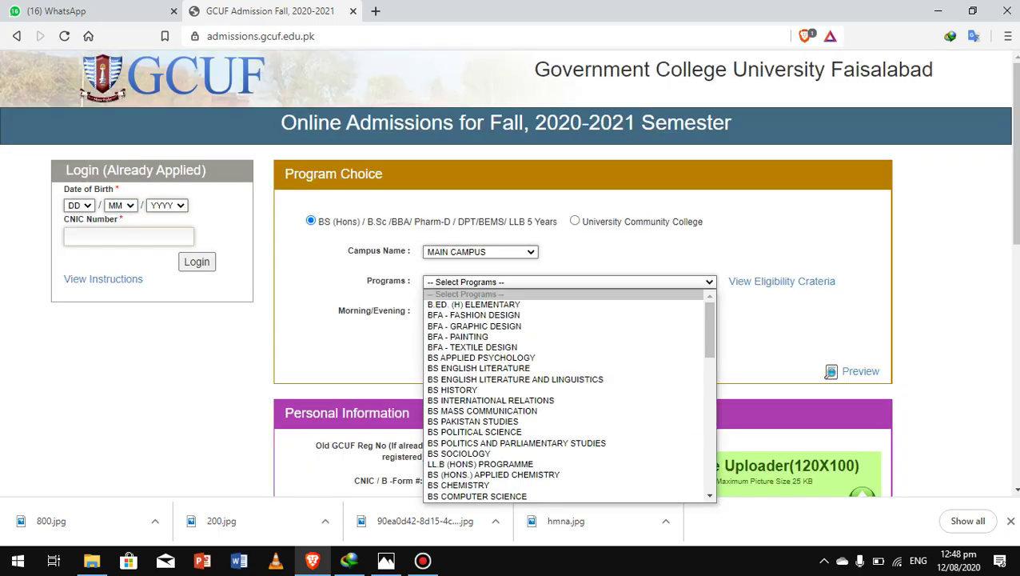
key("Down")
key("Down")
key("Down")
key("Down")
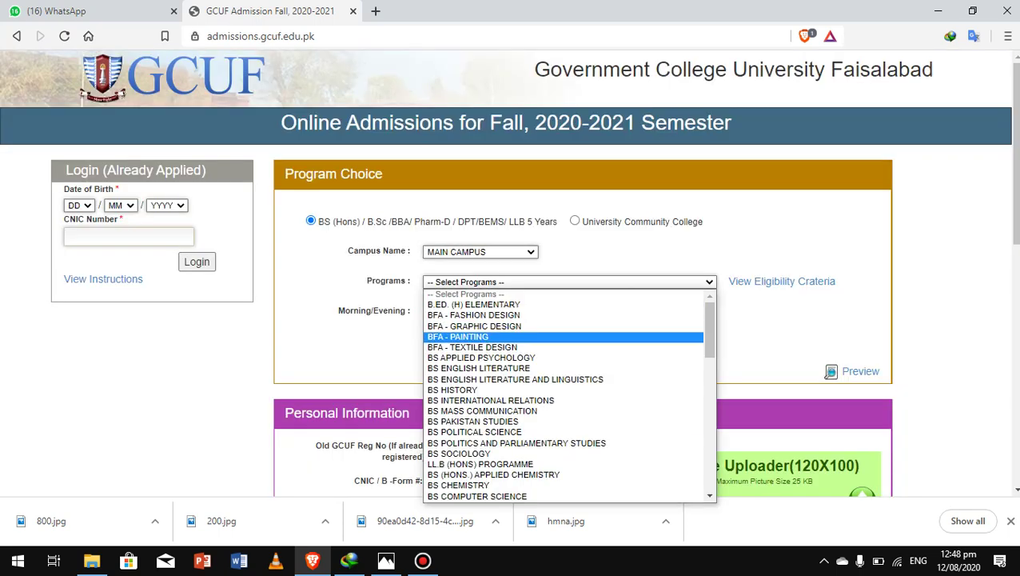
key("Down")
key("Down")
key("Down")
key("Down")
key("Down")
key("Down")
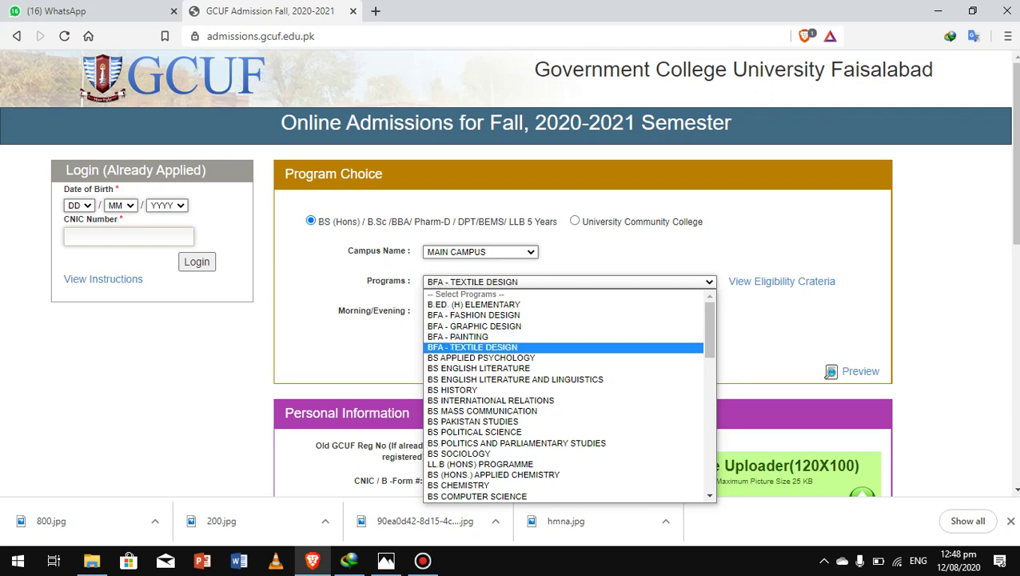
key("Down")
key("Down")
key("Down")
key("Down")
key("Down")
key("Down")
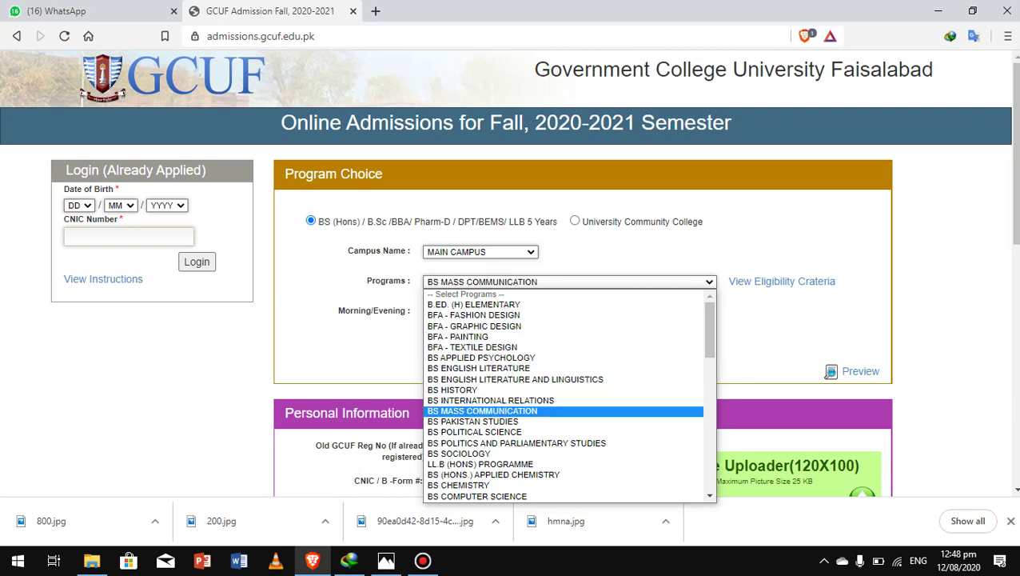
key("Down")
key("Down")
key("Down")
key("Down")
key("Down")
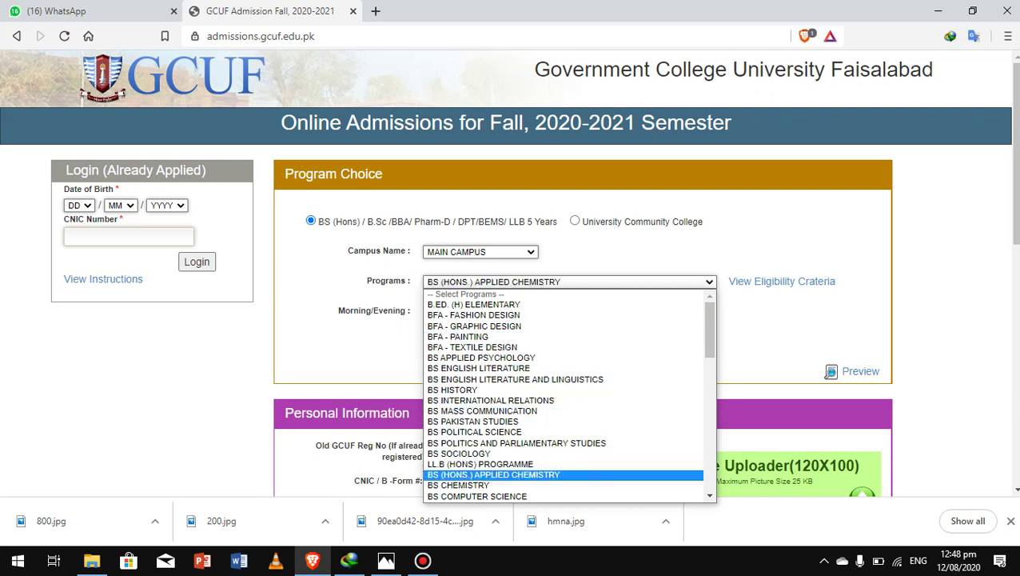
key("Down")
key("Down")
key("Down")
key("Down")
key("Down")
key("Down")
key("Down")
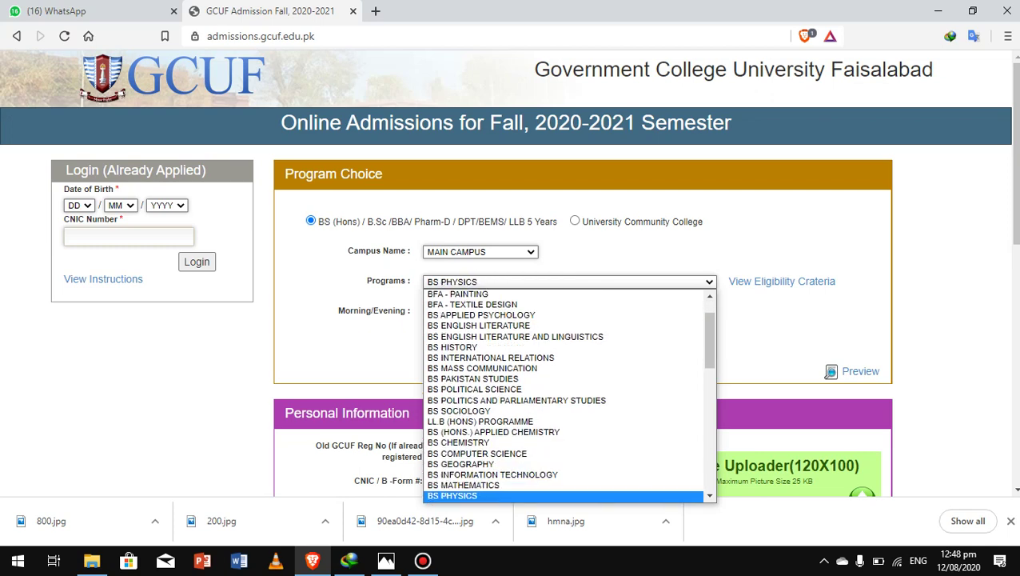
key("Down")
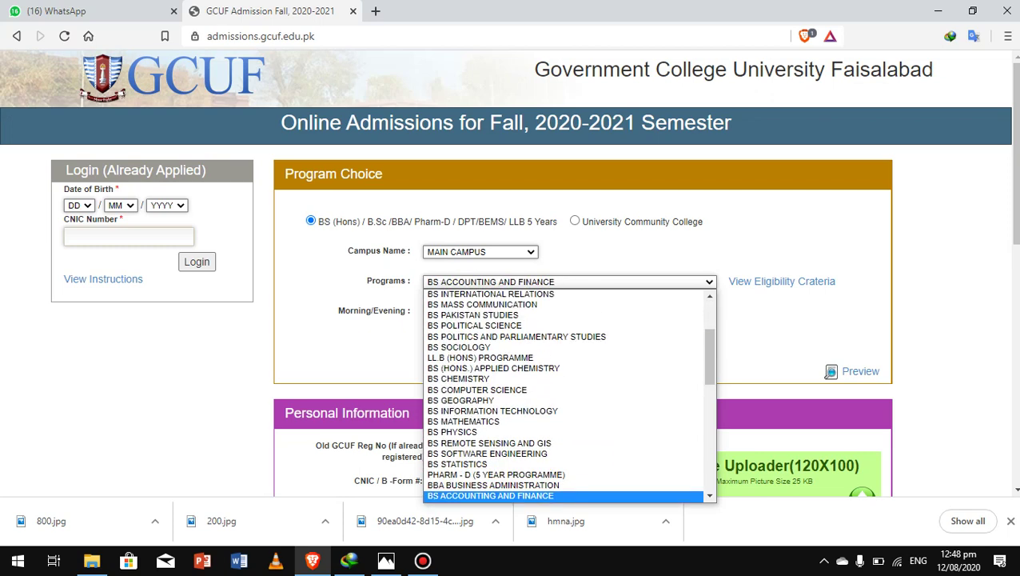
key("Up")
key("Up")
key("Return")
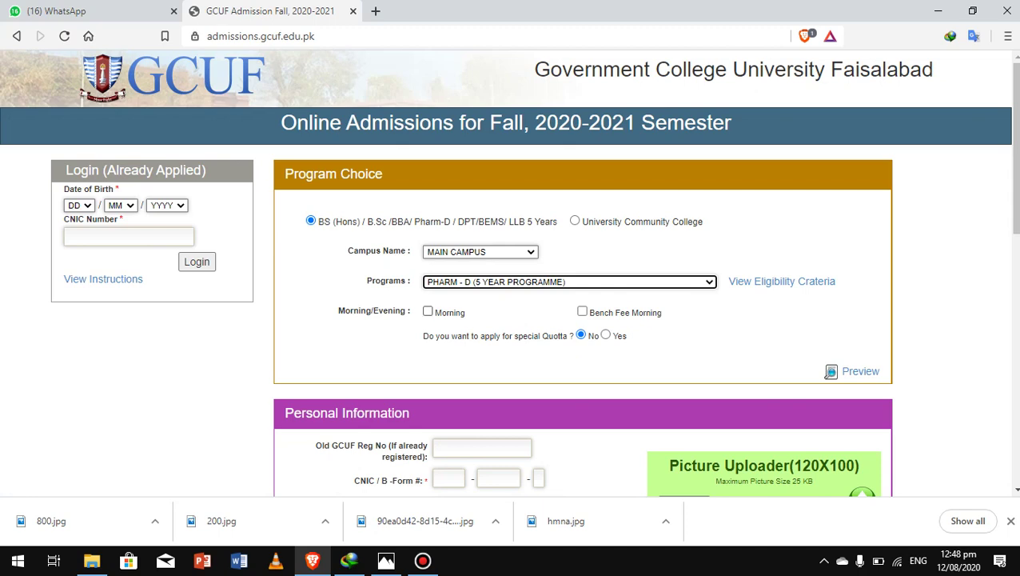
left_click(428, 311)
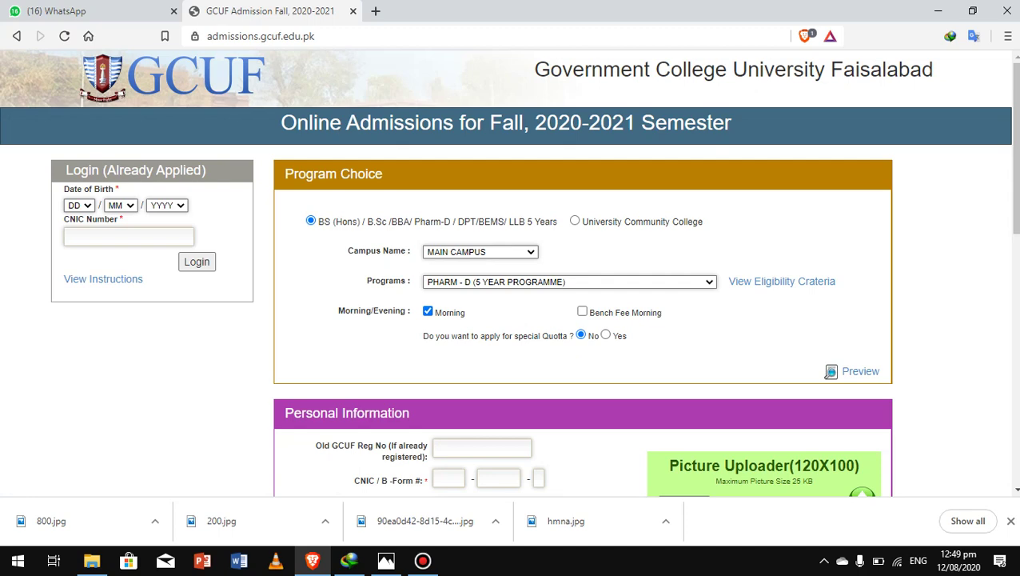
scroll(509, 272, "down", 2)
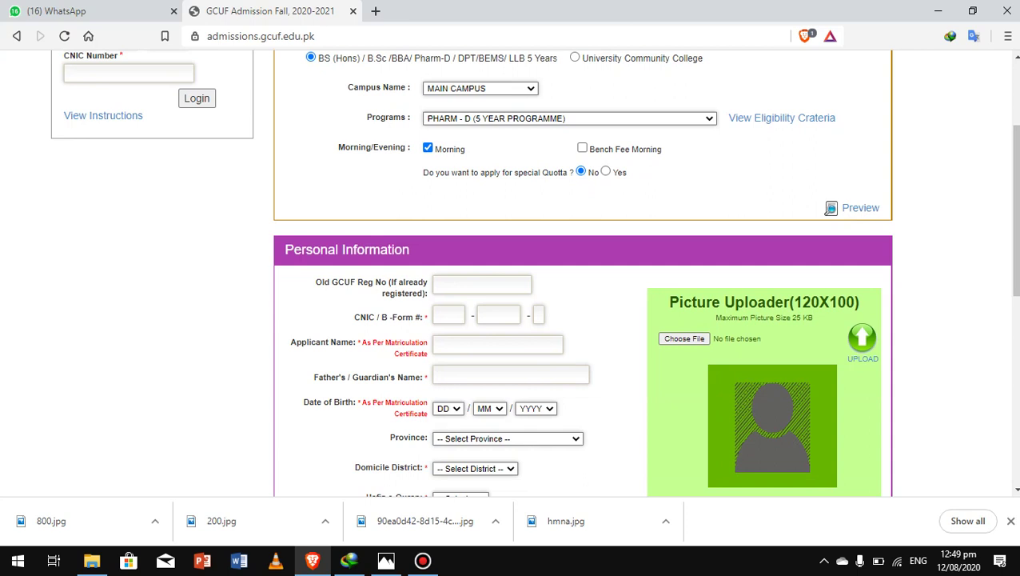
Step: Enter the applicant's CNIC/B-Form number across its three boxes
left_click(448, 315)
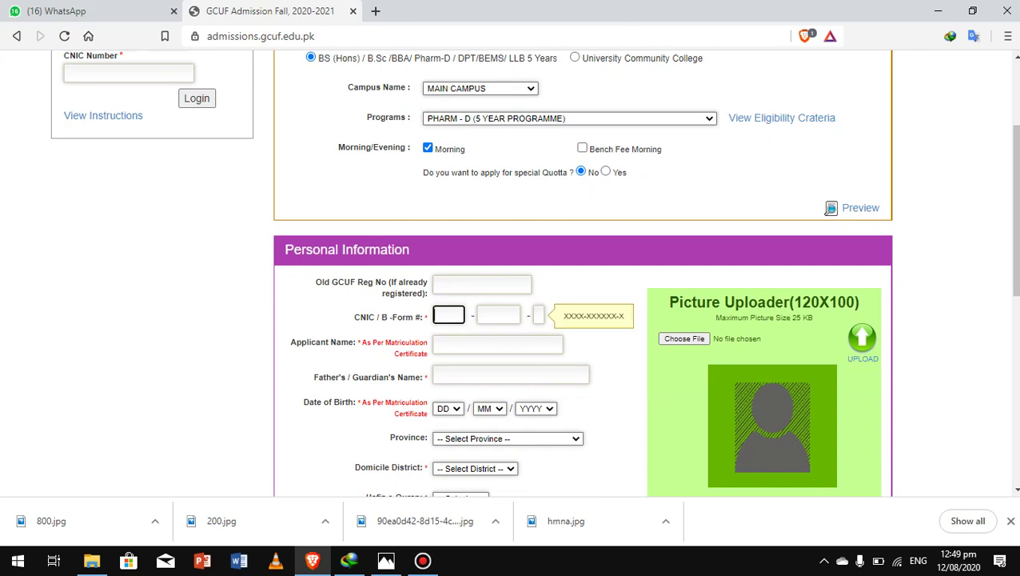
key("Tab")
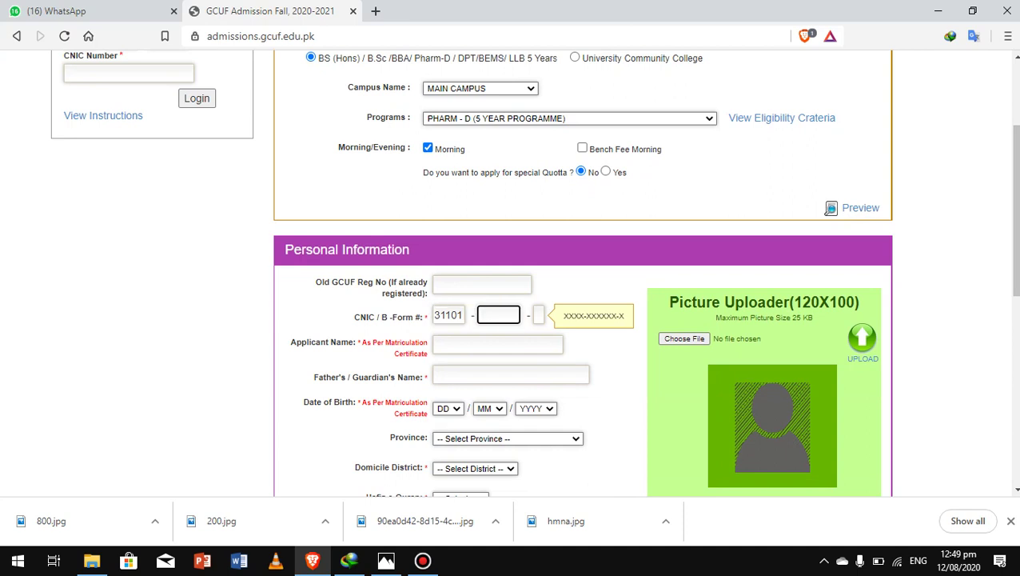
key("Tab")
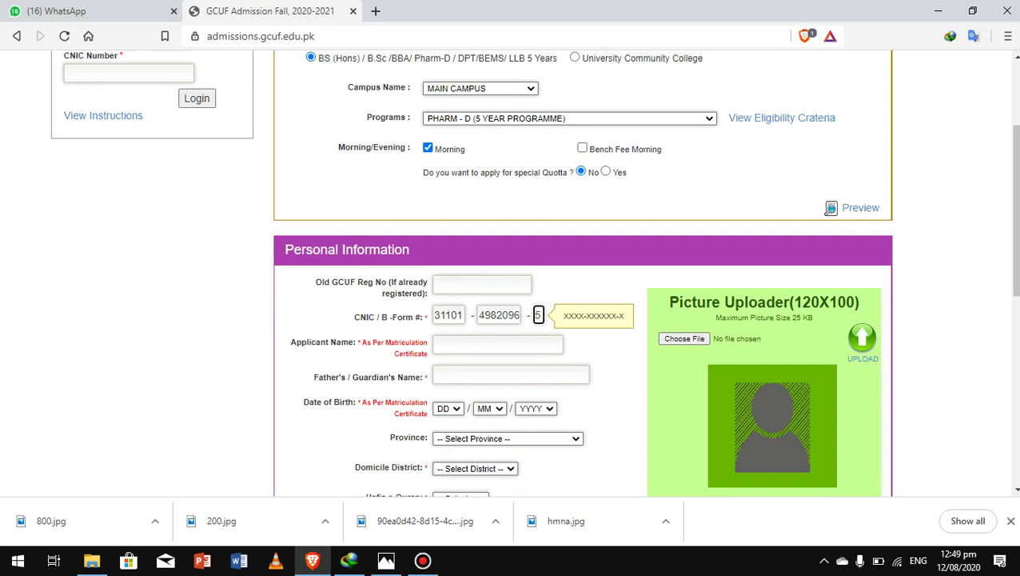
Step: Fill in the applicant's full name and the father's name
key("Tab")
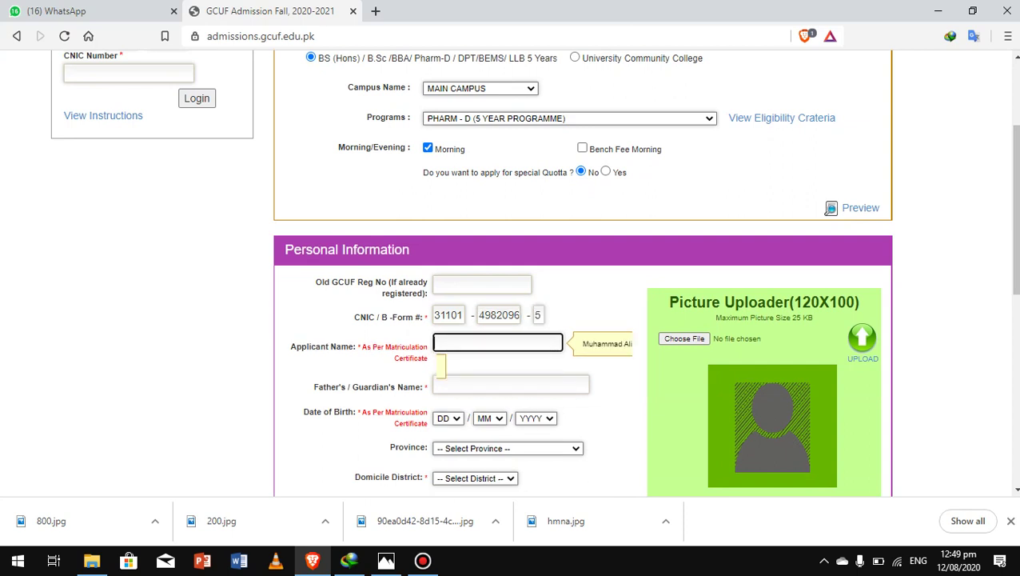
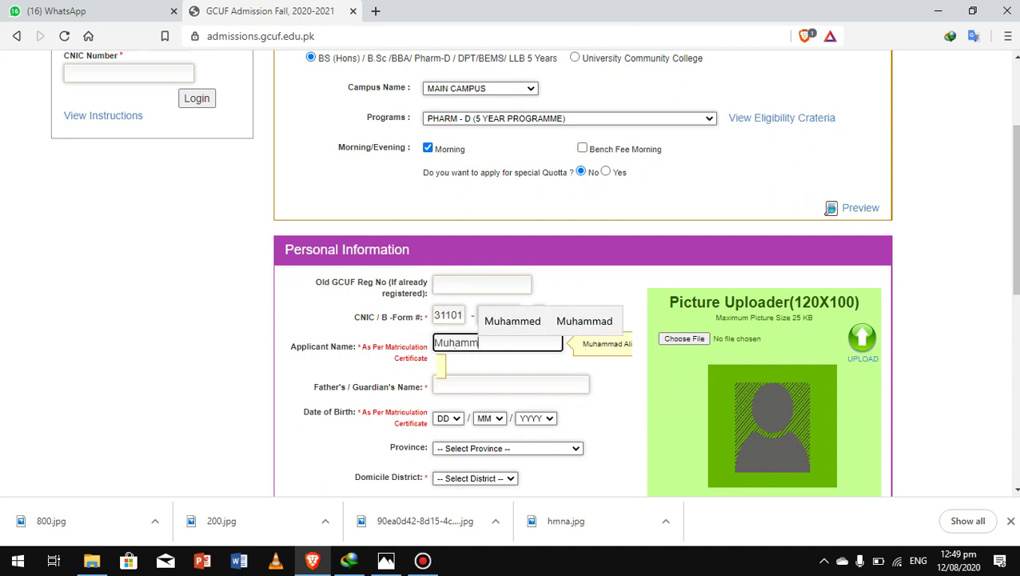
key("Up")
key("Right")
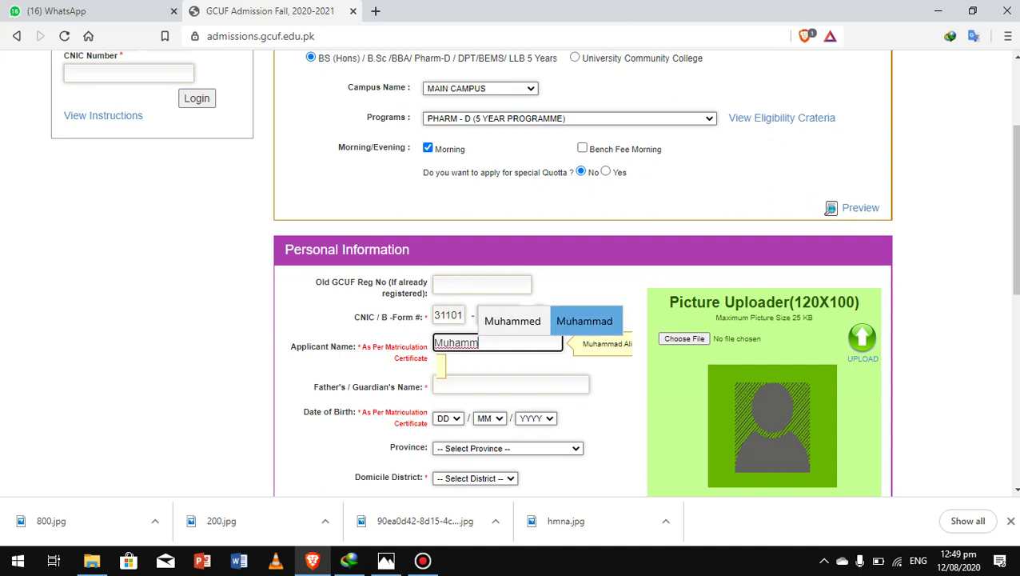
key("Return")
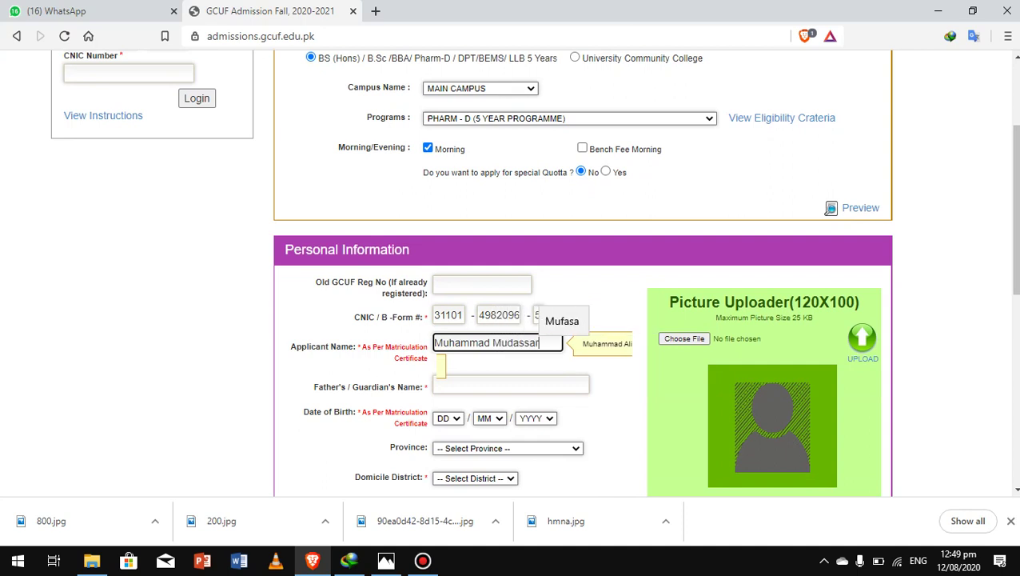
left_click(510, 369)
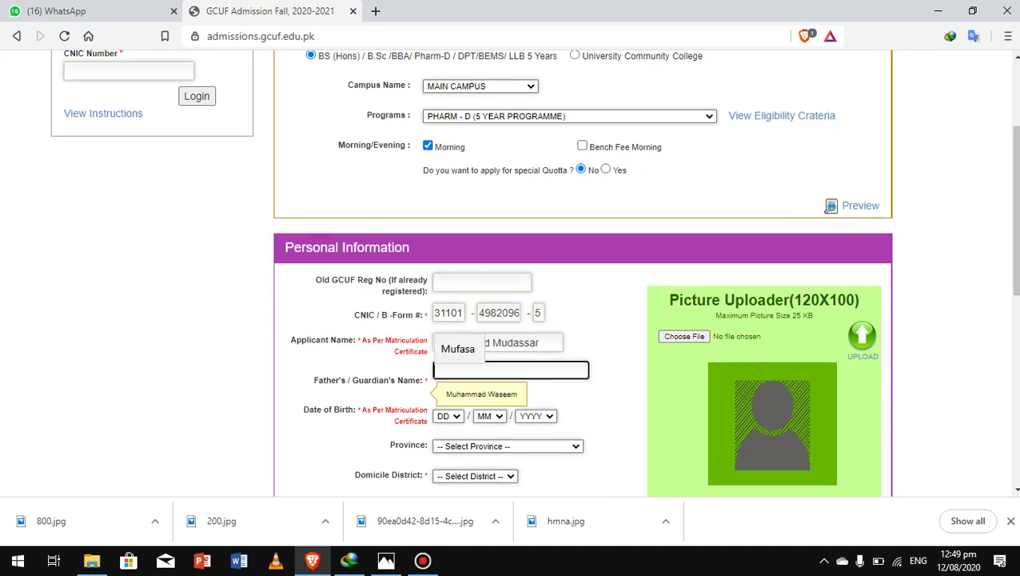
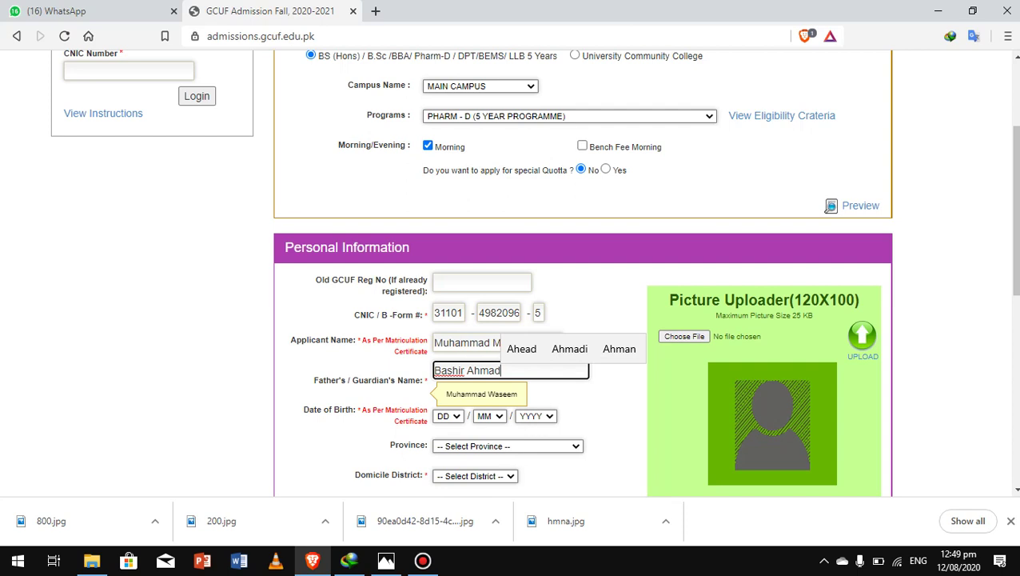
Step: Set the date of birth to day 3, month 3, year 1997
key("Tab")
key("alt+Down")
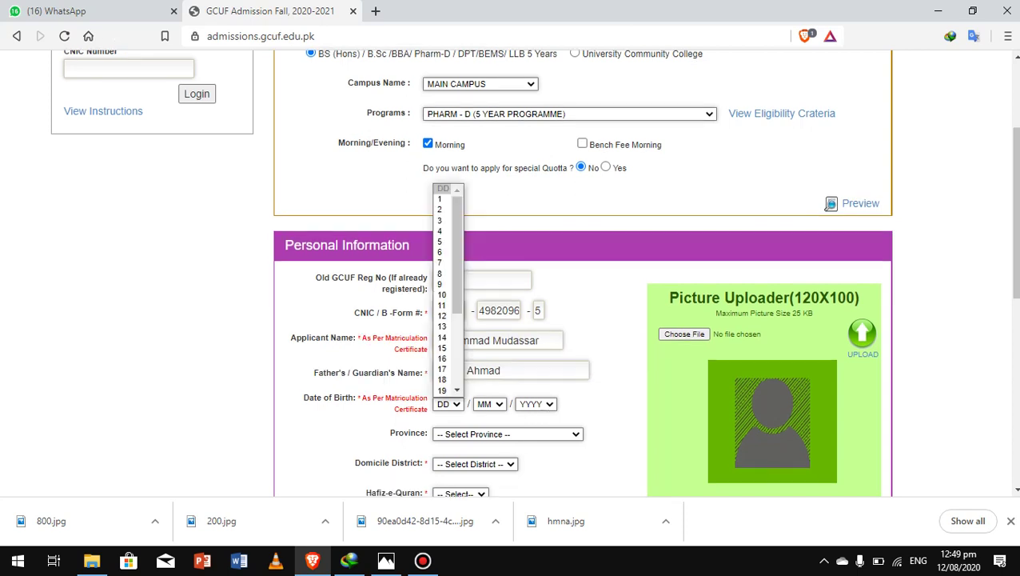
key("Up")
key("Up")
key("Up")
key("Up")
key("Return")
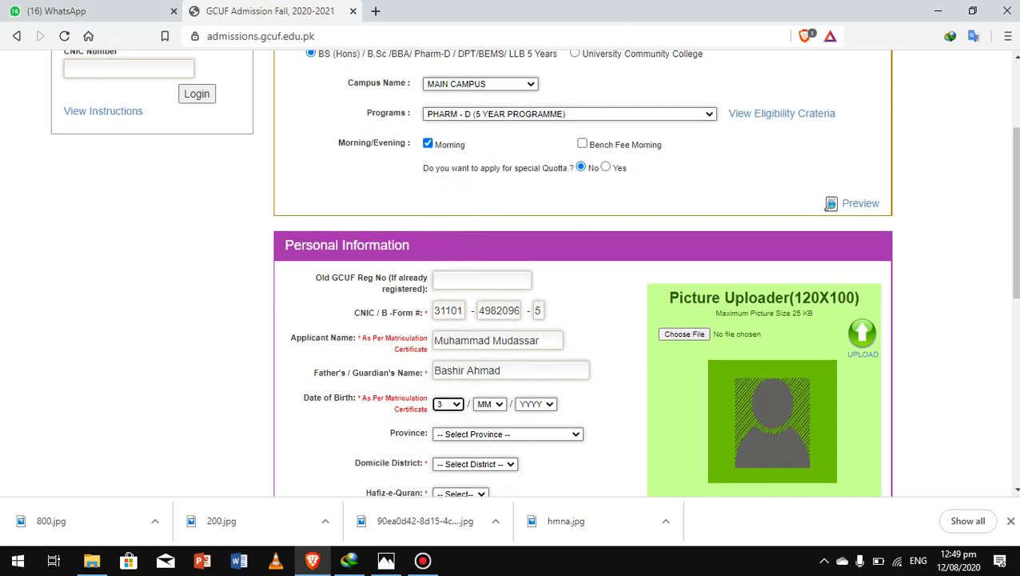
key("Tab")
key("alt+Down")
key("Down")
key("Down")
key("Down")
key("Down")
key("Down")
key("Up")
key("Up")
key("Return")
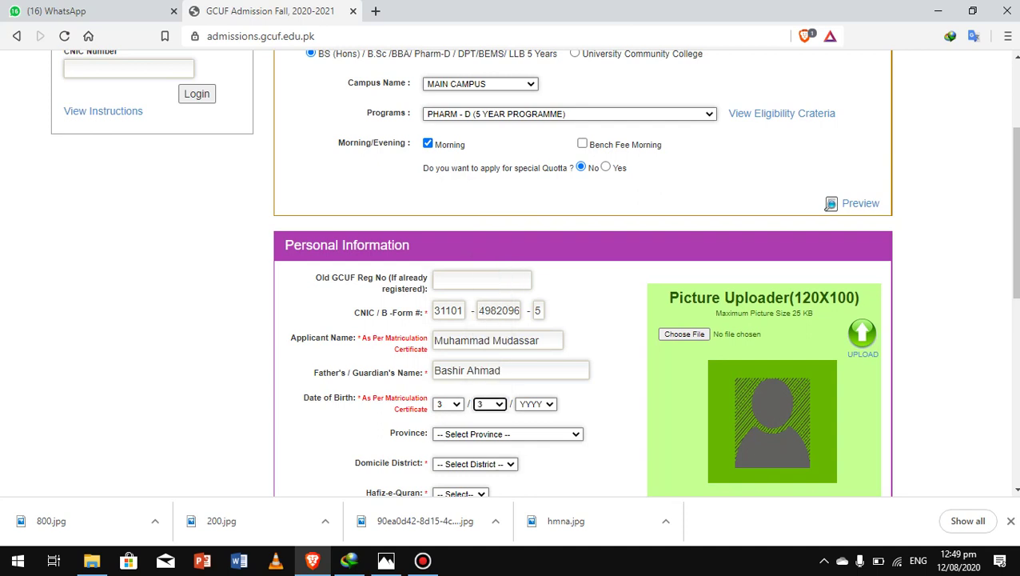
key("Tab")
key("alt+Down")
key("Down")
key("Down")
key("Down")
key("Down")
key("Down")
key("Down")
key("Down")
key("Down")
key("Down")
key("Down")
key("Down")
key("Down")
key("Down")
key("Down")
key("Down")
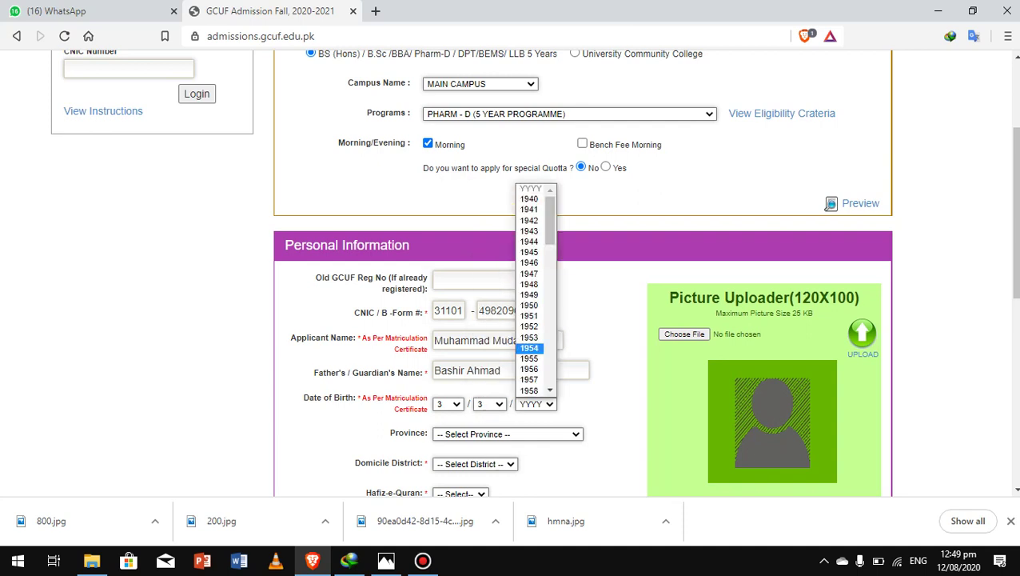
key("Up")
key("Up")
scroll(535, 289, "down", 7)
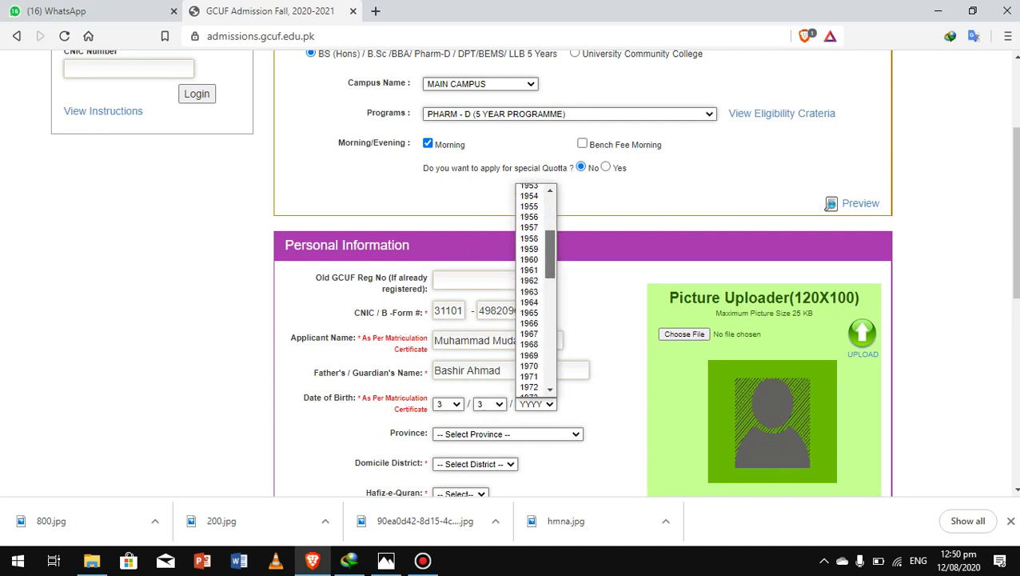
scroll(535, 289, "down", 8)
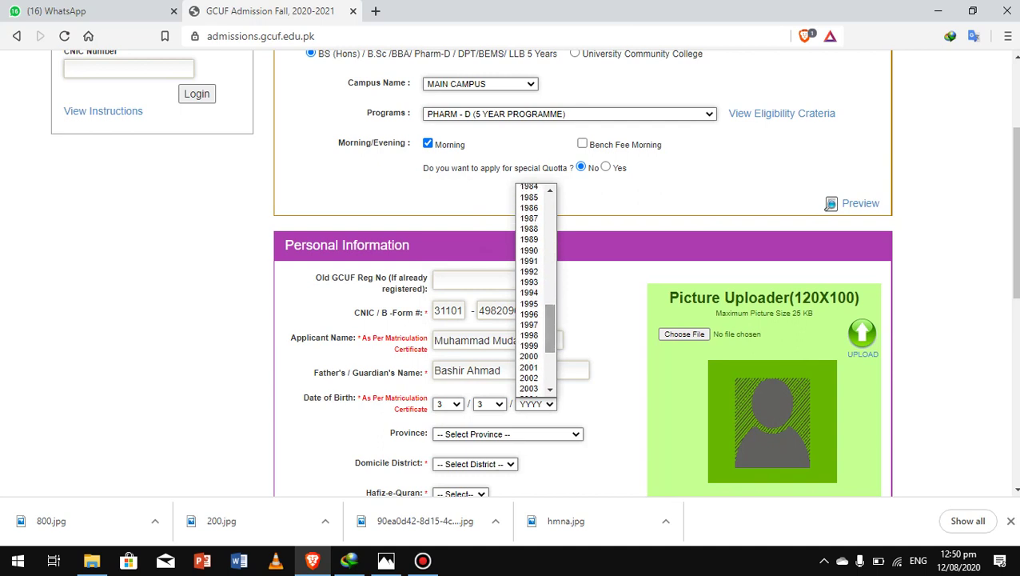
left_click(529, 323)
Step: Choose province Punjab, domicile district Bahawalnagar, and Hafiz-e-Quran No
scroll(1013, 215, "down", 1)
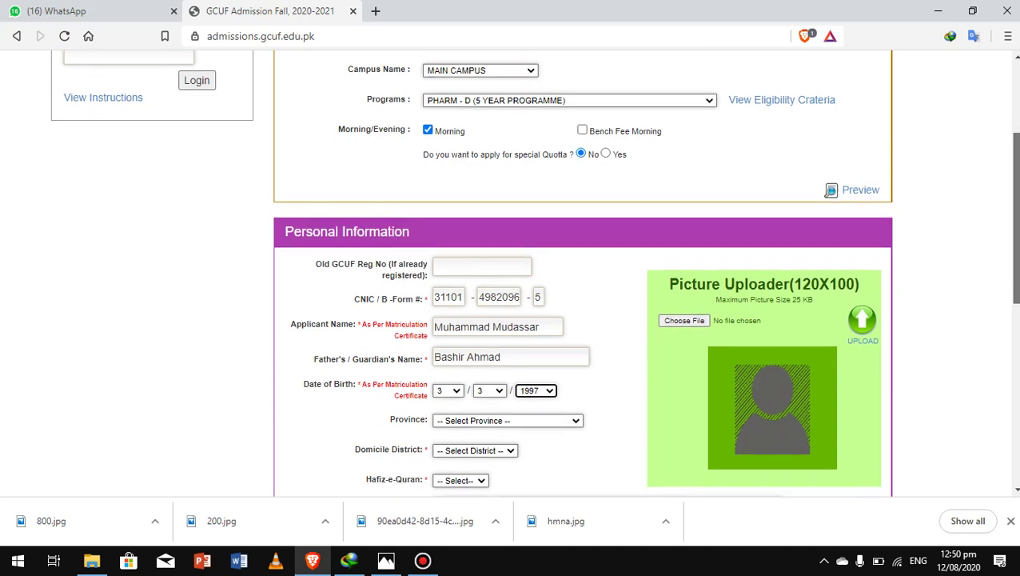
scroll(535, 272, "down", 2)
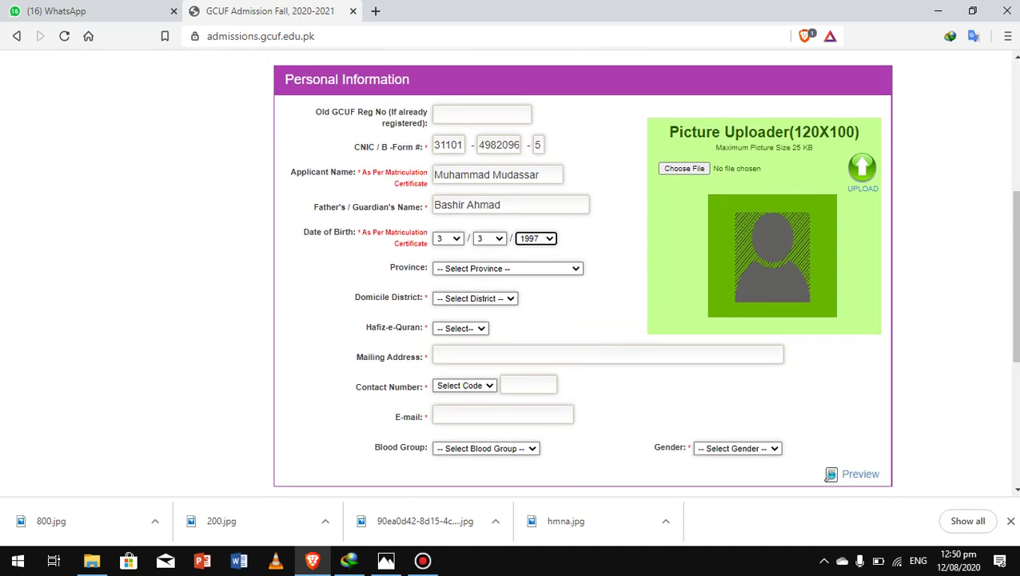
left_click(508, 268)
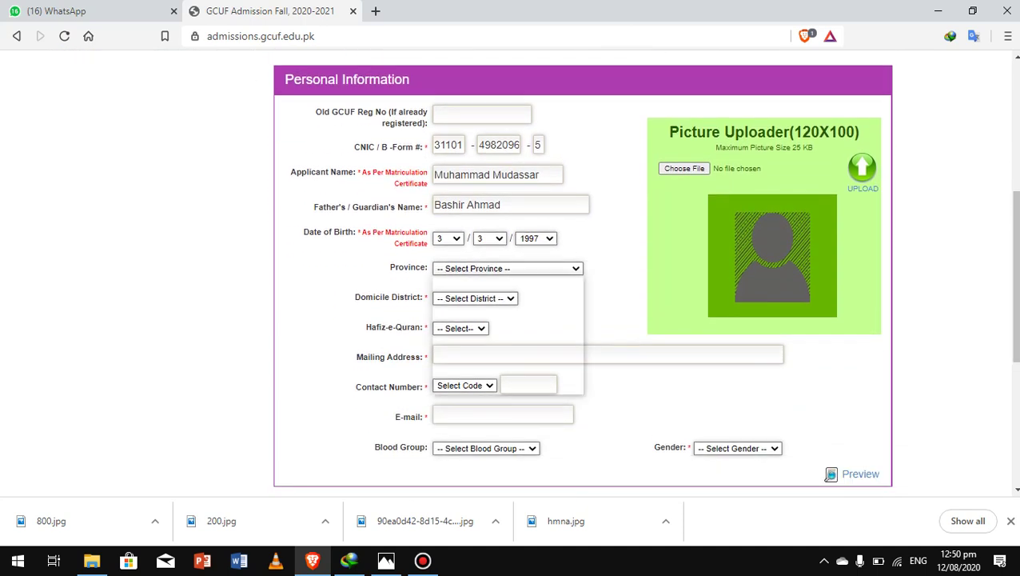
left_click(496, 292)
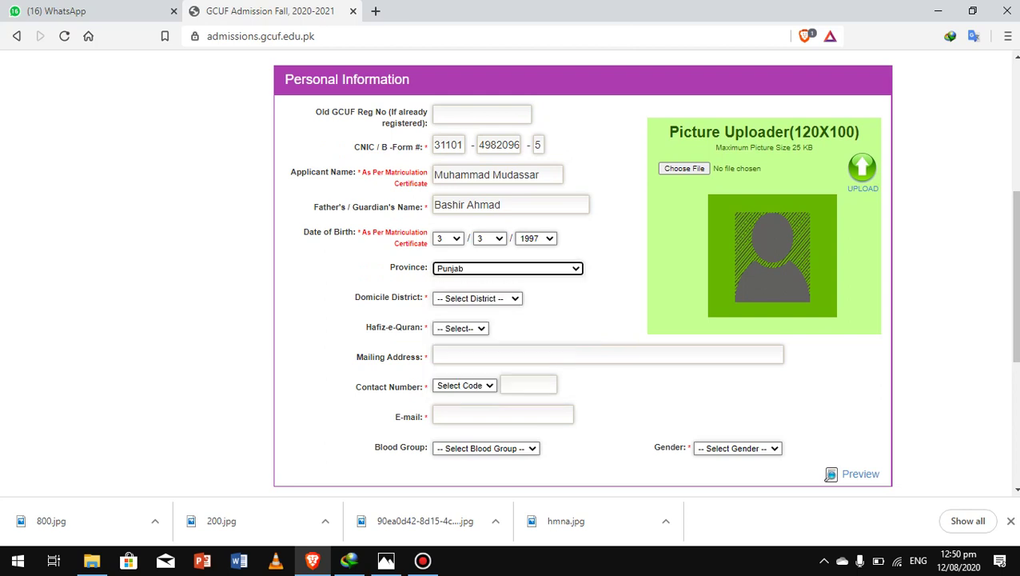
left_click(477, 297)
left_click(472, 332)
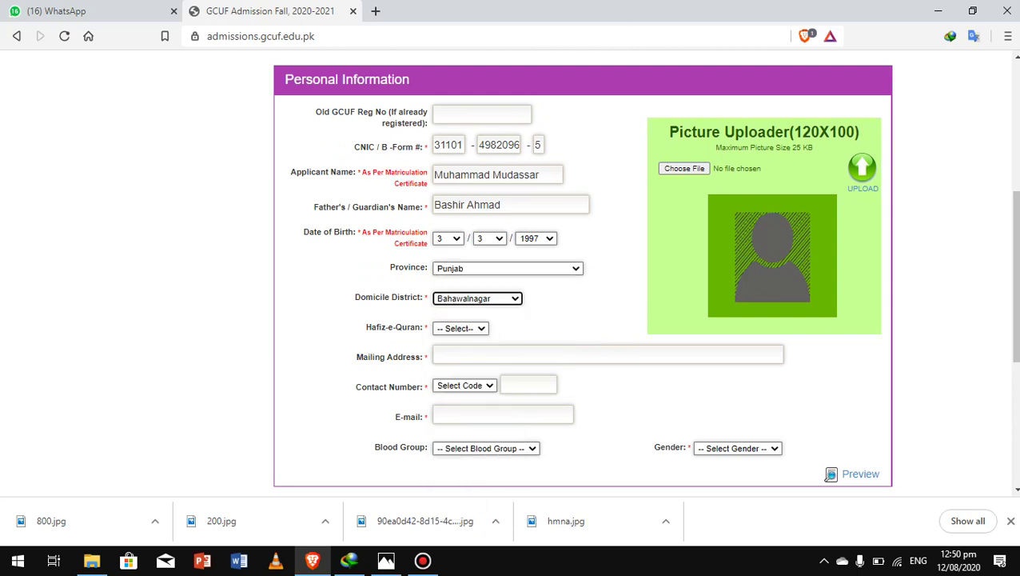
left_click(460, 327)
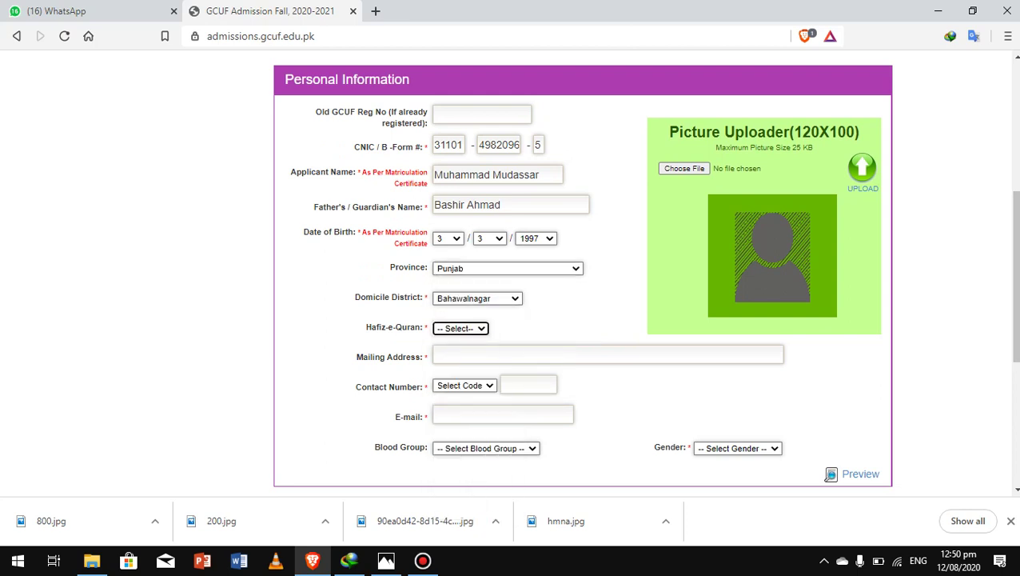
key("Return")
Step: Enter the mailing address, mobile code 0301 with the phone number, and the applicant's e-mail
key("Tab")
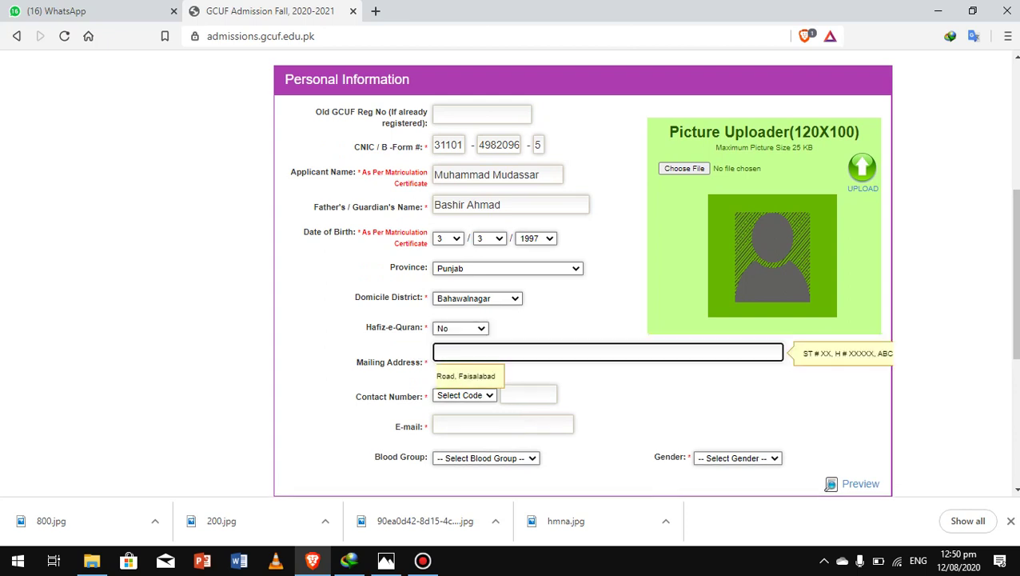
type("bwn")
key("Tab")
key("Tab")
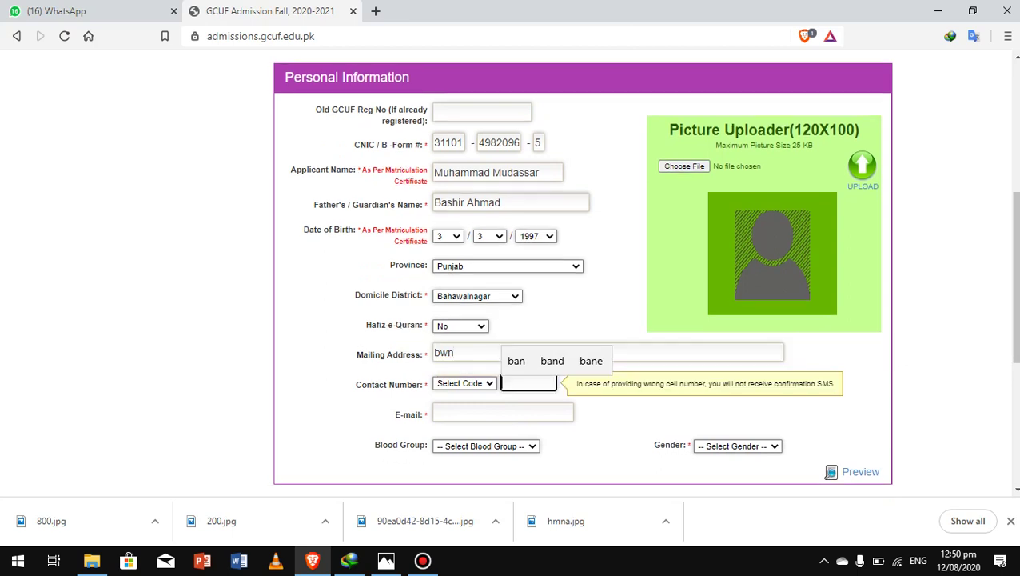
key("shift+Tab")
key("alt+Down")
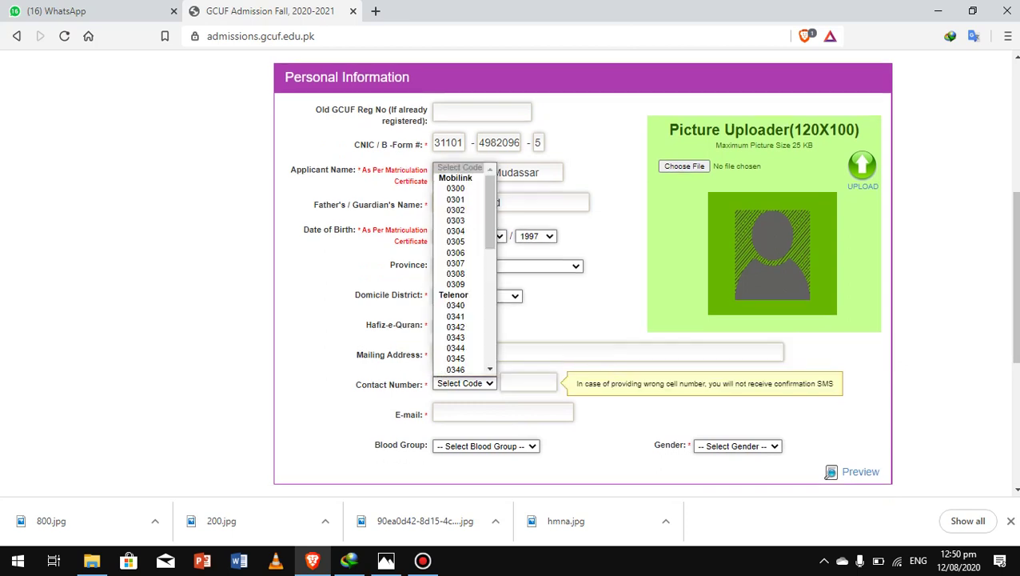
key("Return")
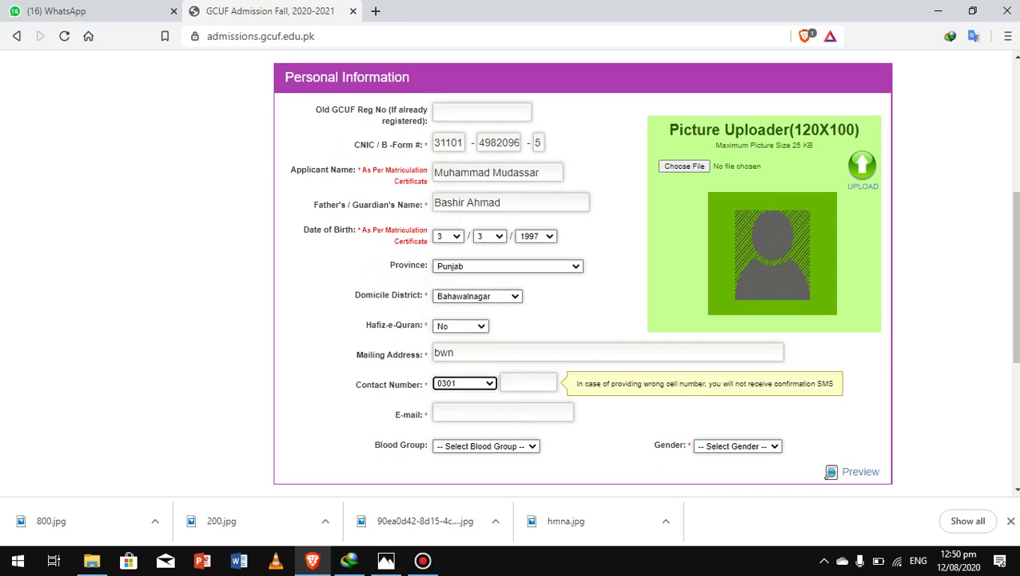
key("Tab")
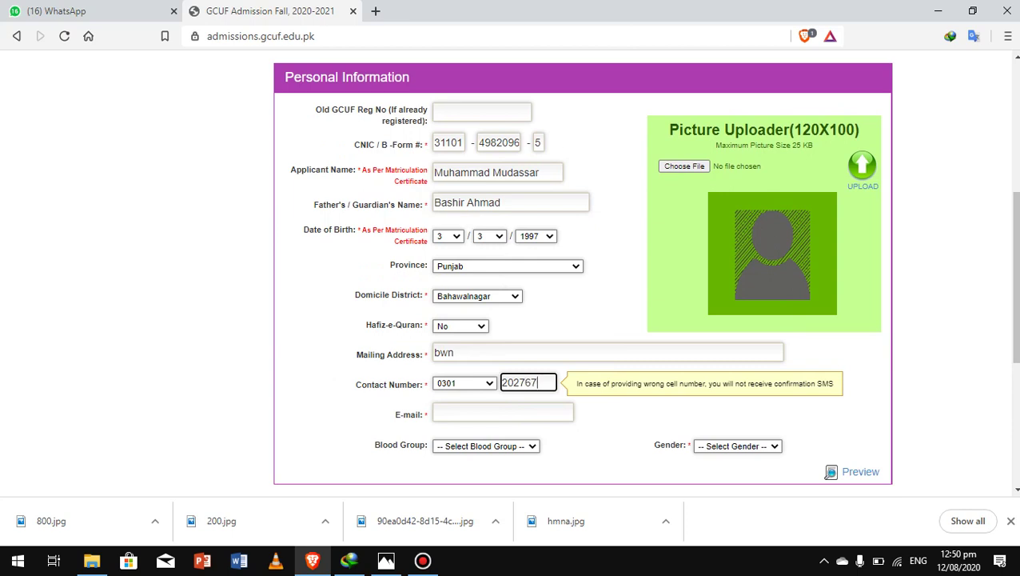
key("Tab")
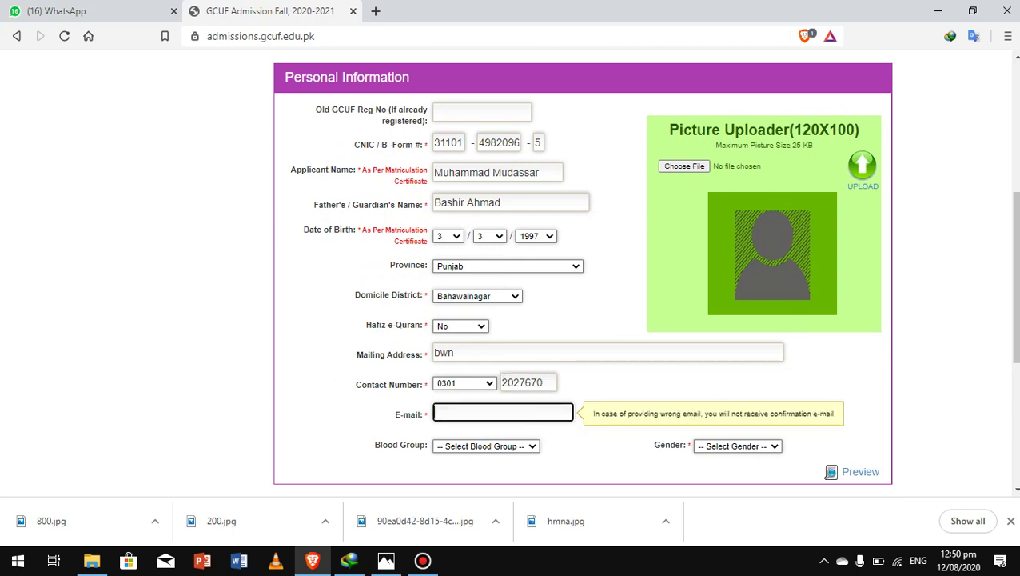
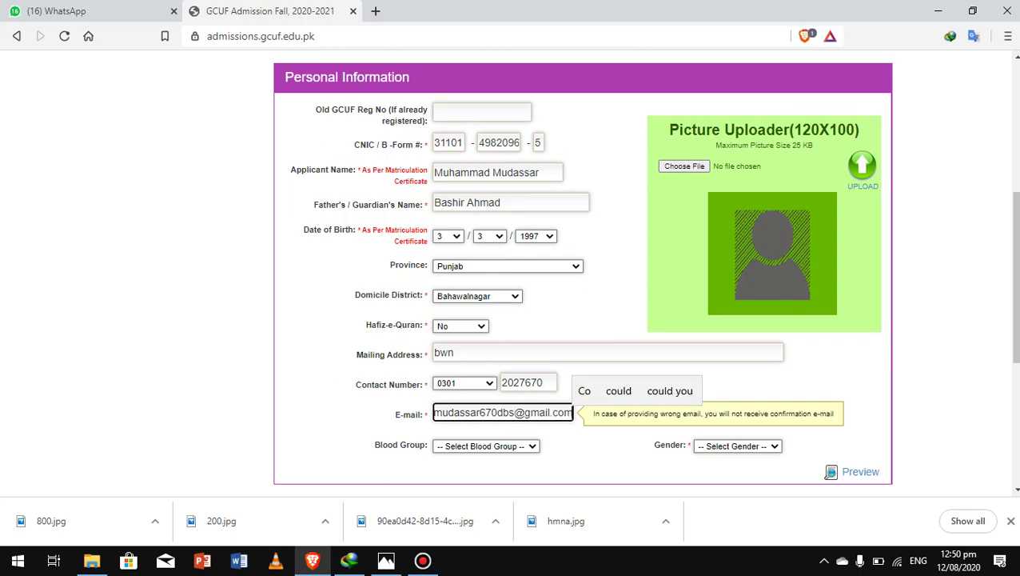
key("Tab")
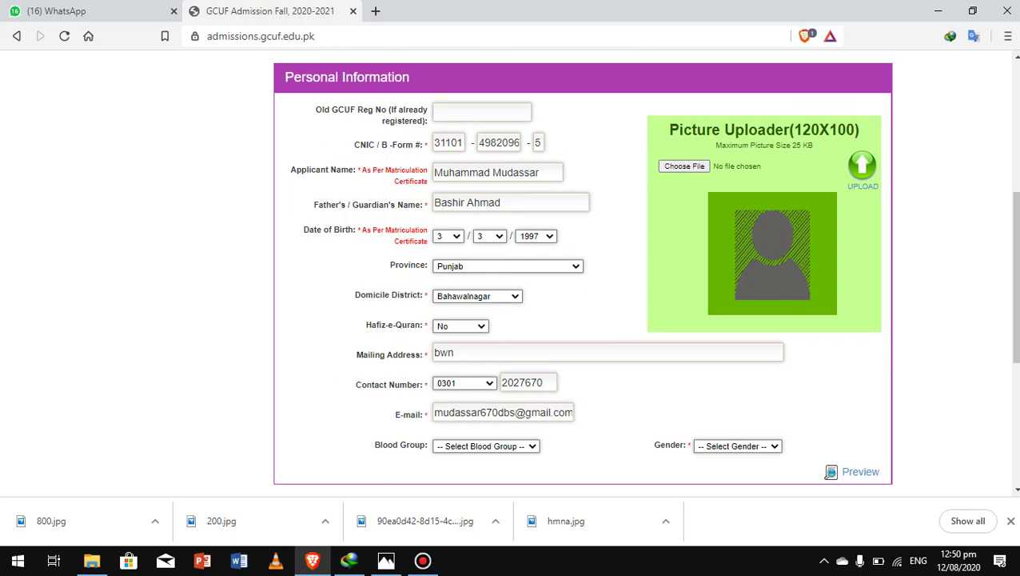
Step: Set the blood group to B+
left_click(487, 446)
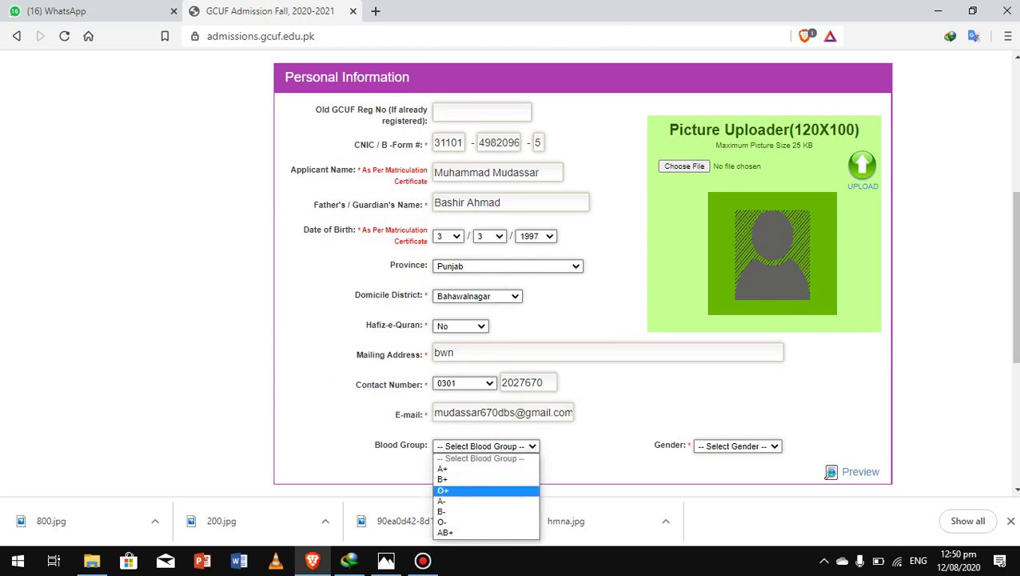
key("Return")
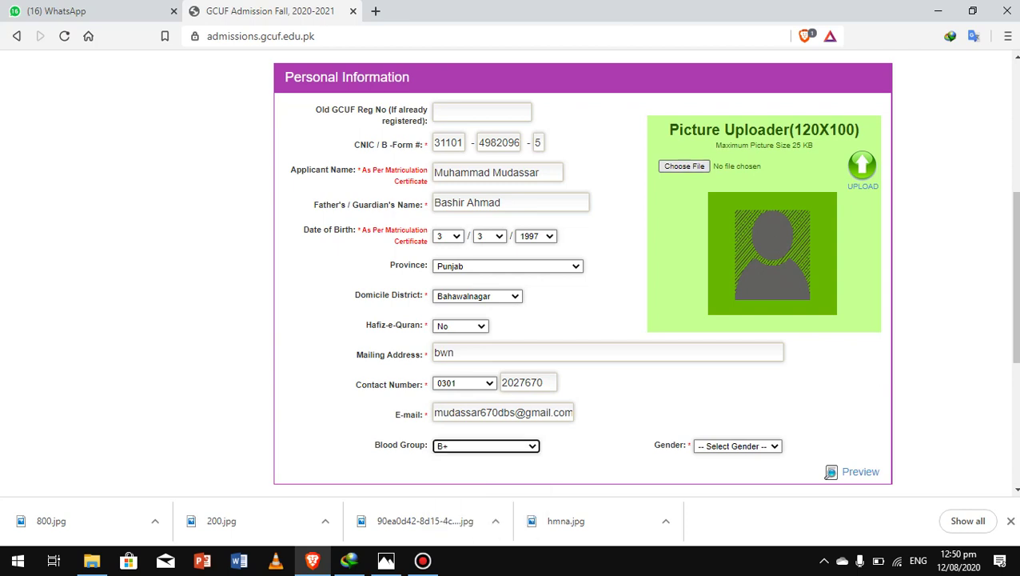
left_click(738, 446)
Step: Attach the gg photo as the profile picture and upload it
left_click(684, 166)
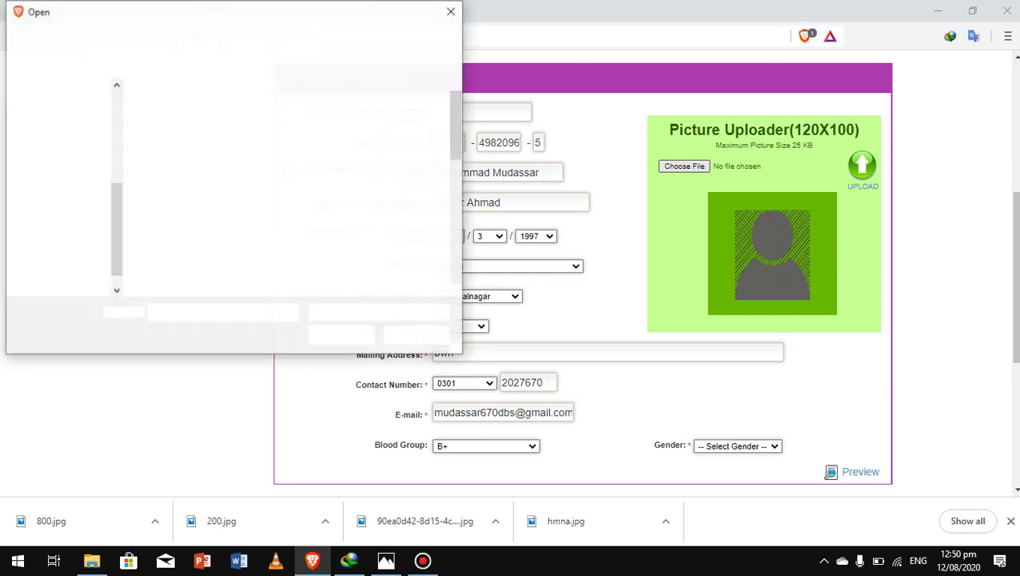
scroll(304, 108, "down", 5)
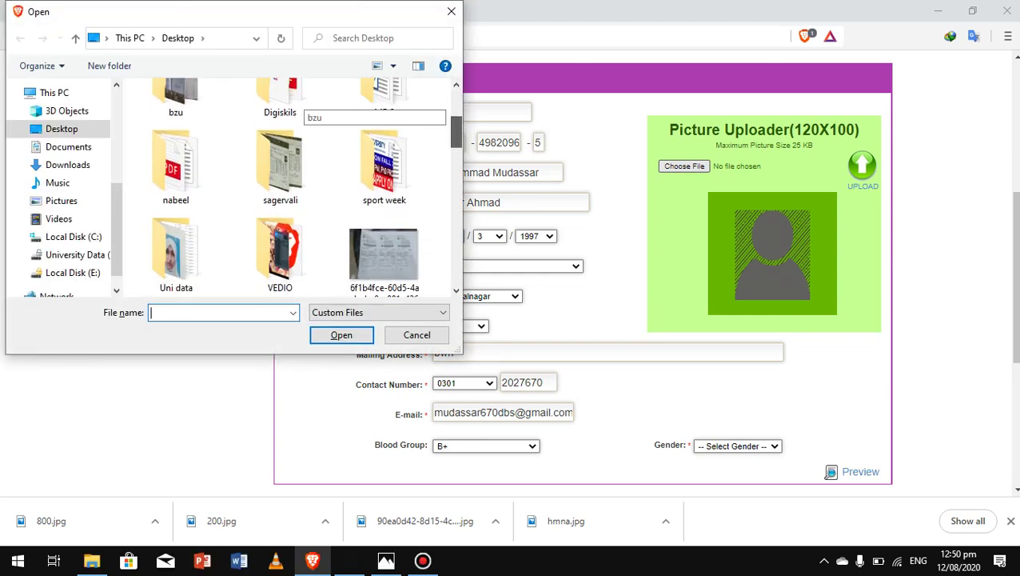
scroll(385, 192, "down", 5)
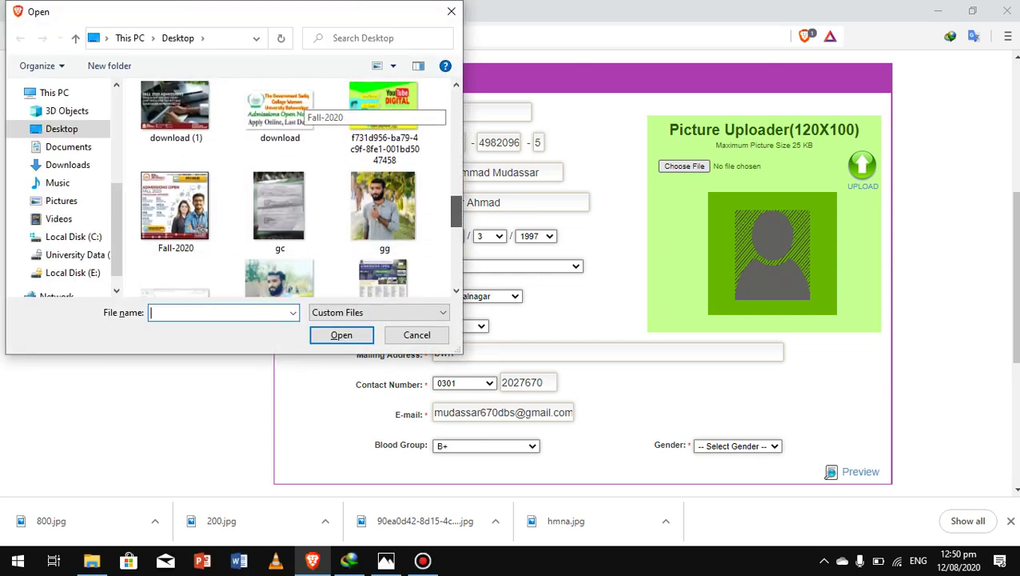
left_click(385, 194)
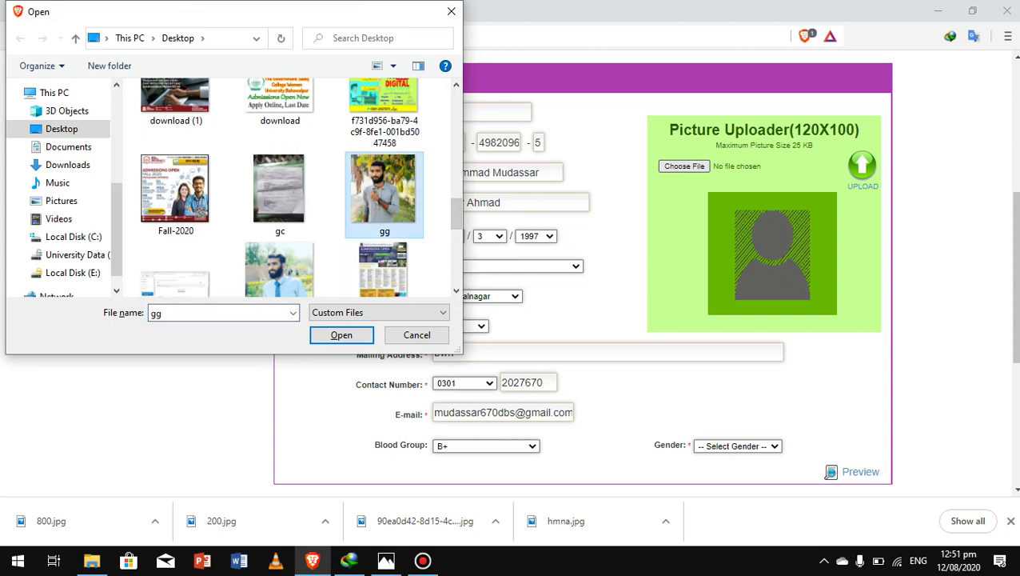
left_click(341, 335)
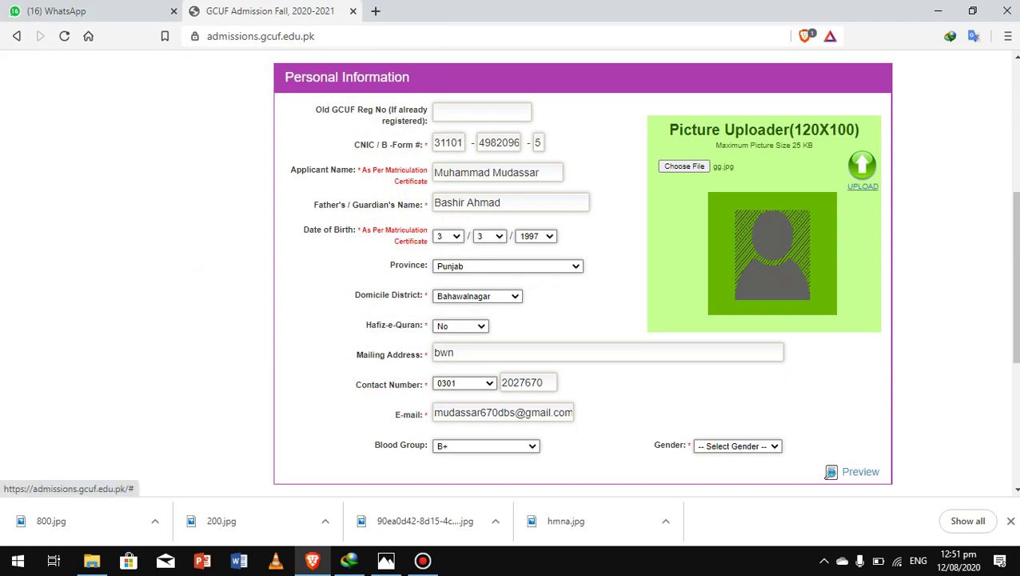
left_click(863, 186)
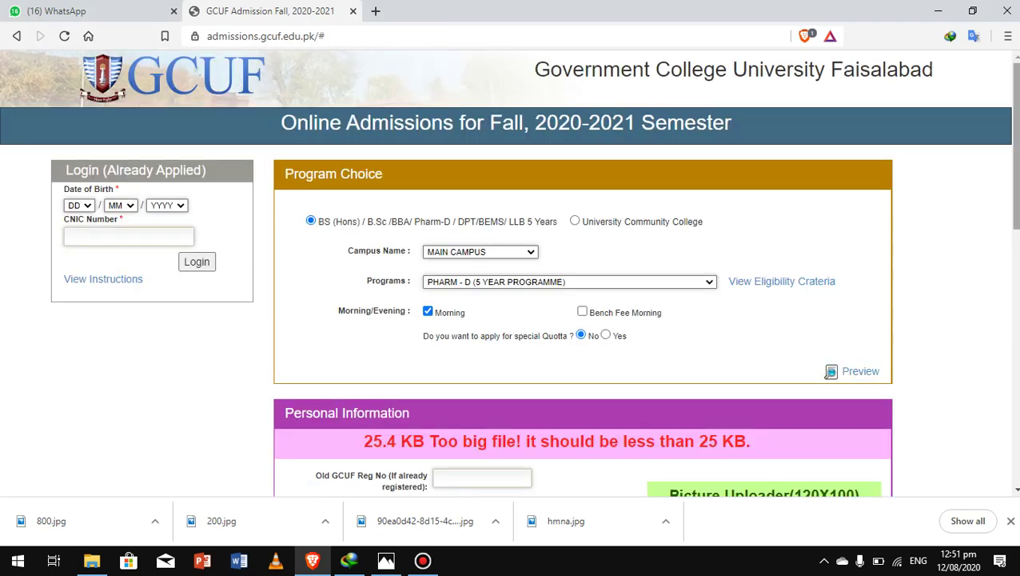
Step: Attach and upload the blue-background photo instead, which is rejected as 53.0 KB
scroll(512, 272, "down", 2)
scroll(584, 272, "down", 2)
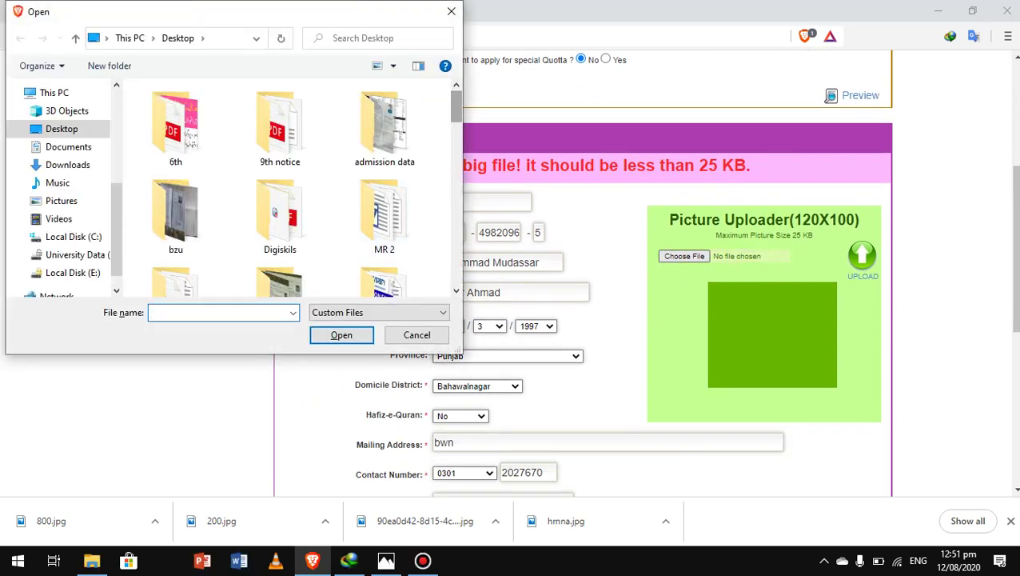
scroll(286, 188, "down", 5)
scroll(286, 188, "down", 4)
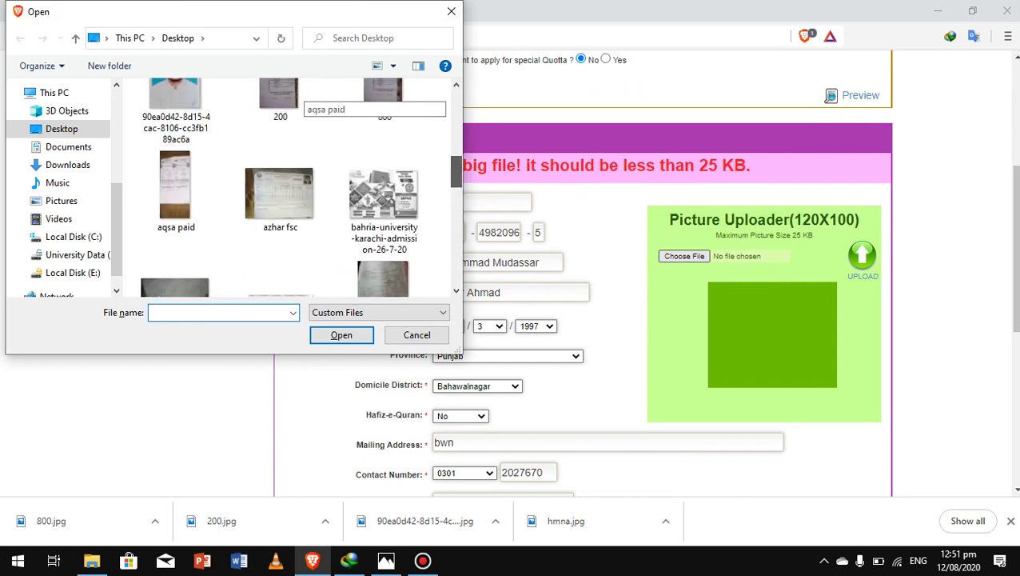
left_click(175, 114)
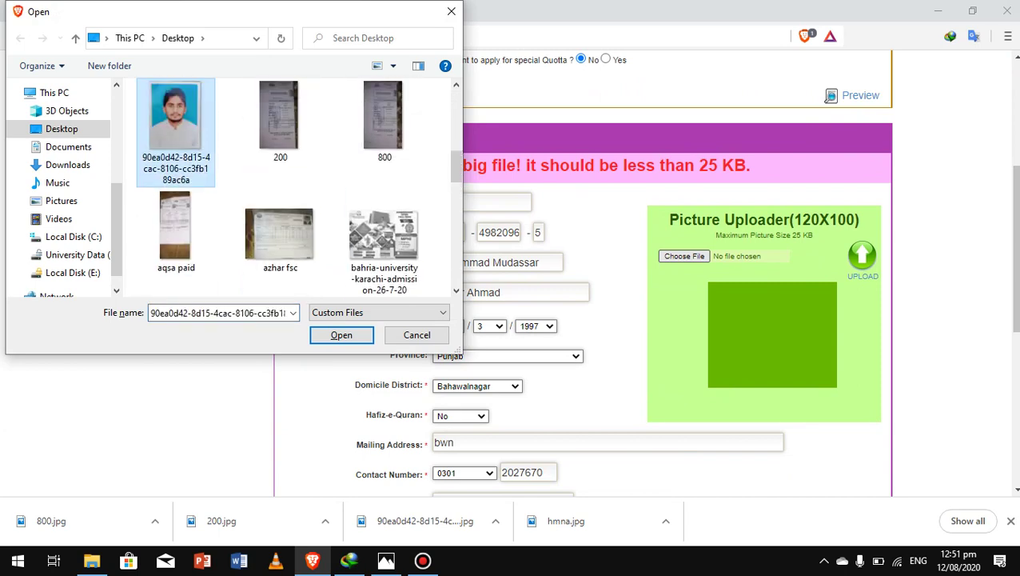
double_click(176, 114)
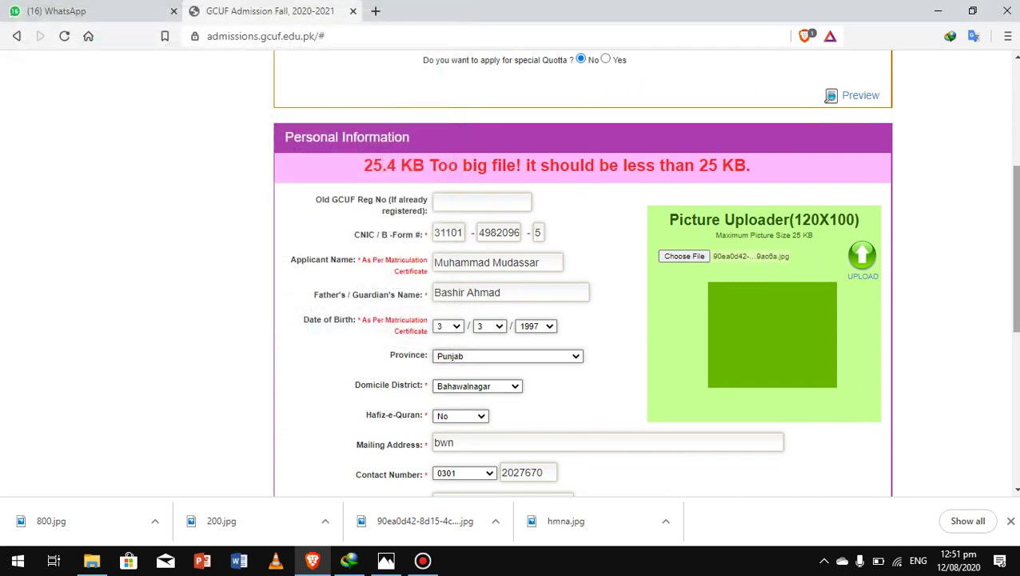
left_click(863, 260)
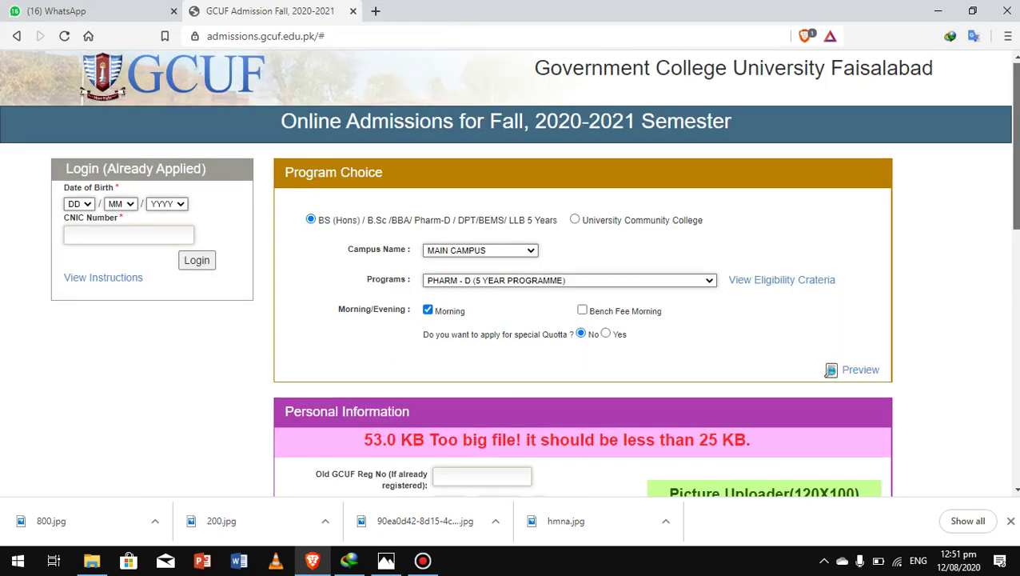
left_click_drag(1016, 144, 1015, 288)
left_click(685, 148)
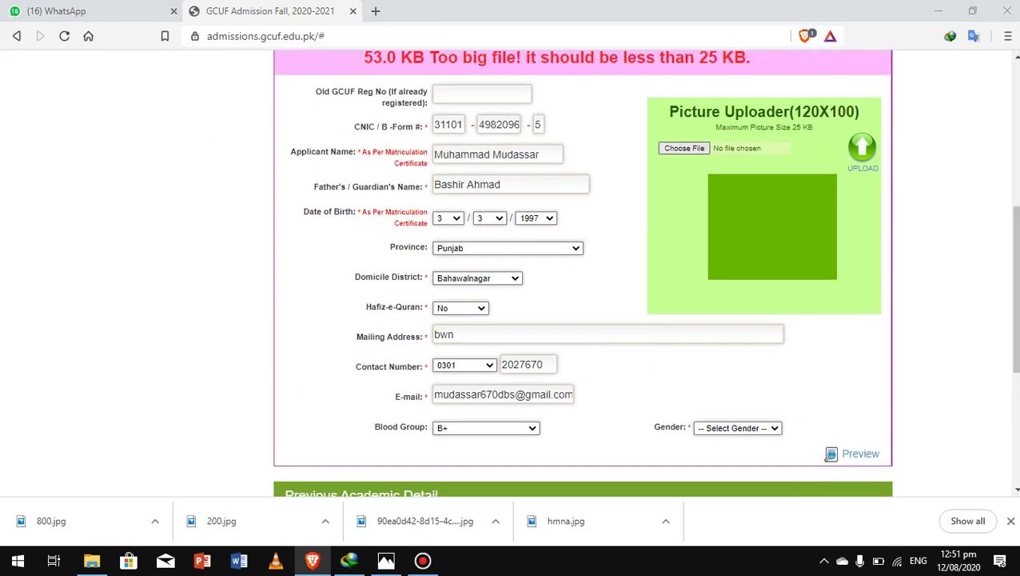
scroll(307, 108, "down", 1)
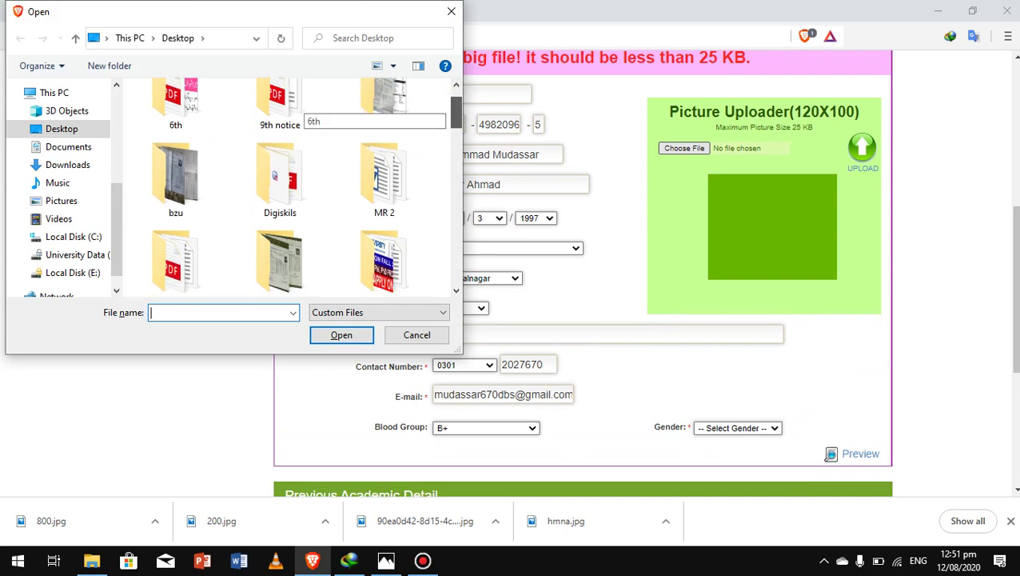
scroll(308, 108, "down", 10)
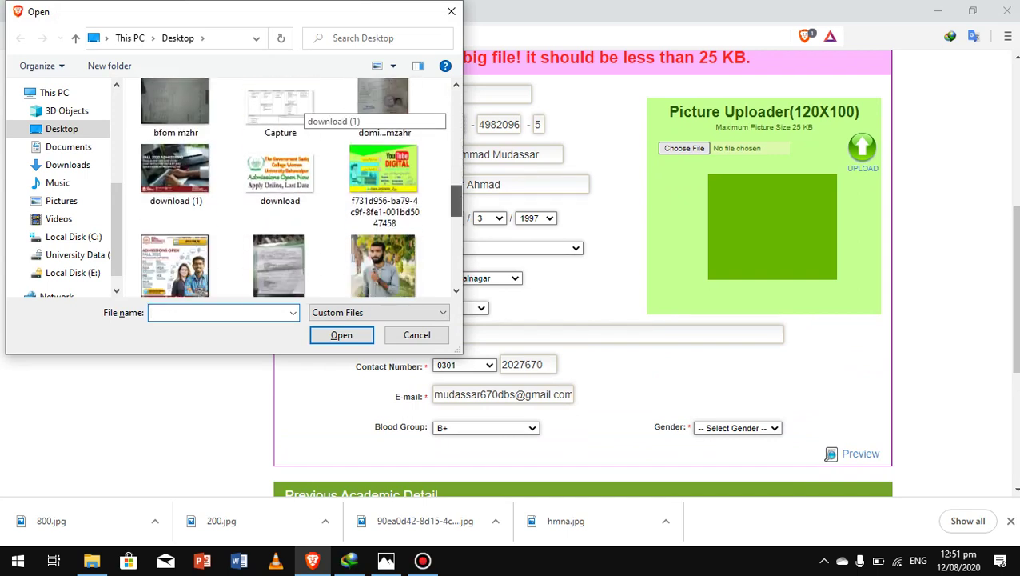
scroll(308, 112, "down", 5)
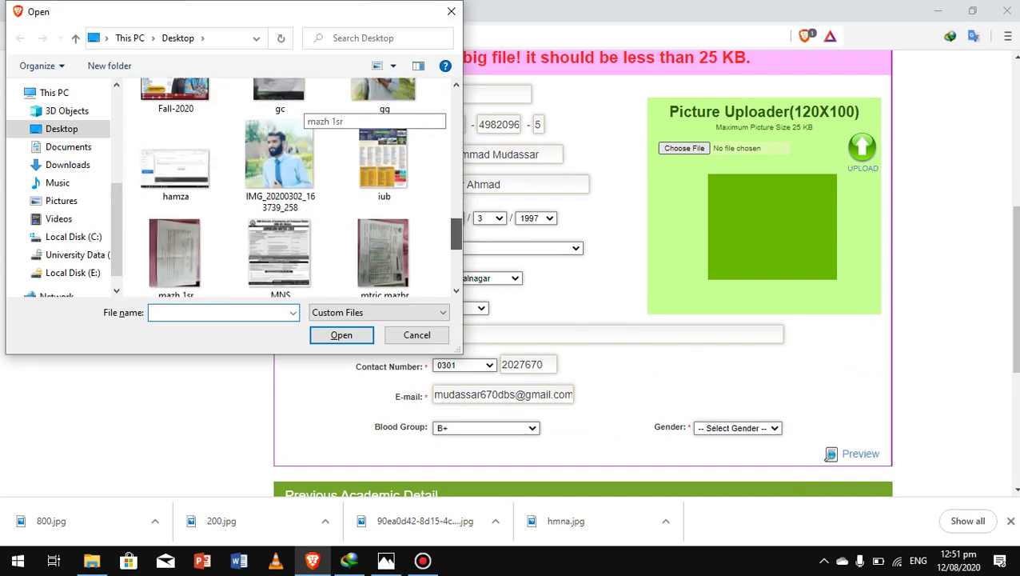
scroll(298, 105, "down", 4)
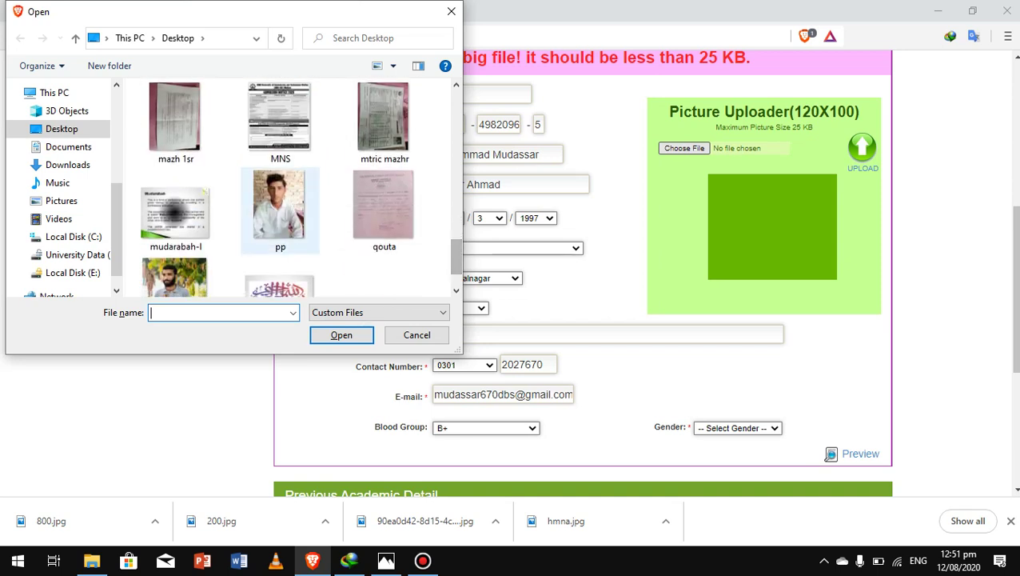
scroll(280, 203, "down", 1)
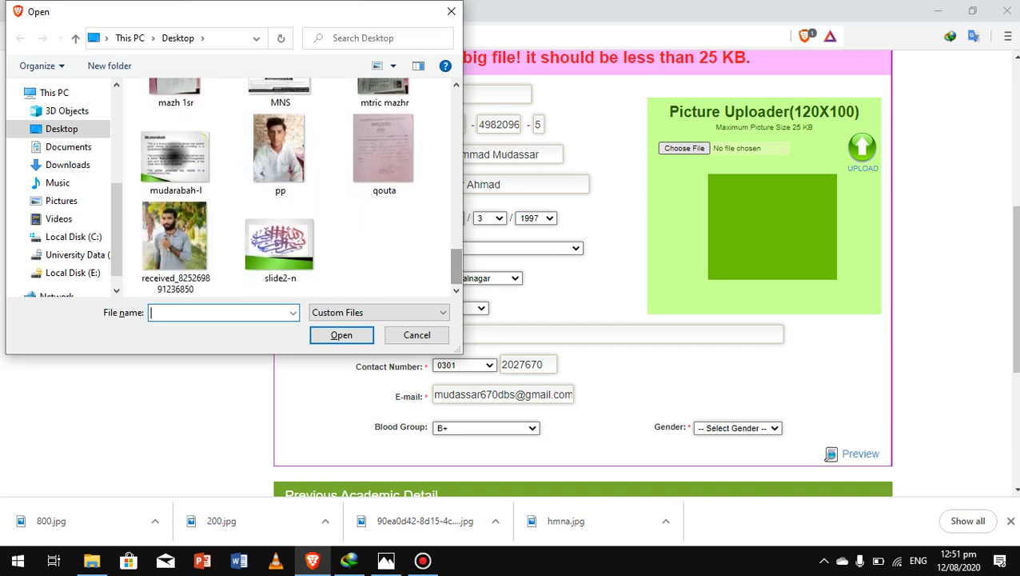
left_click(174, 240)
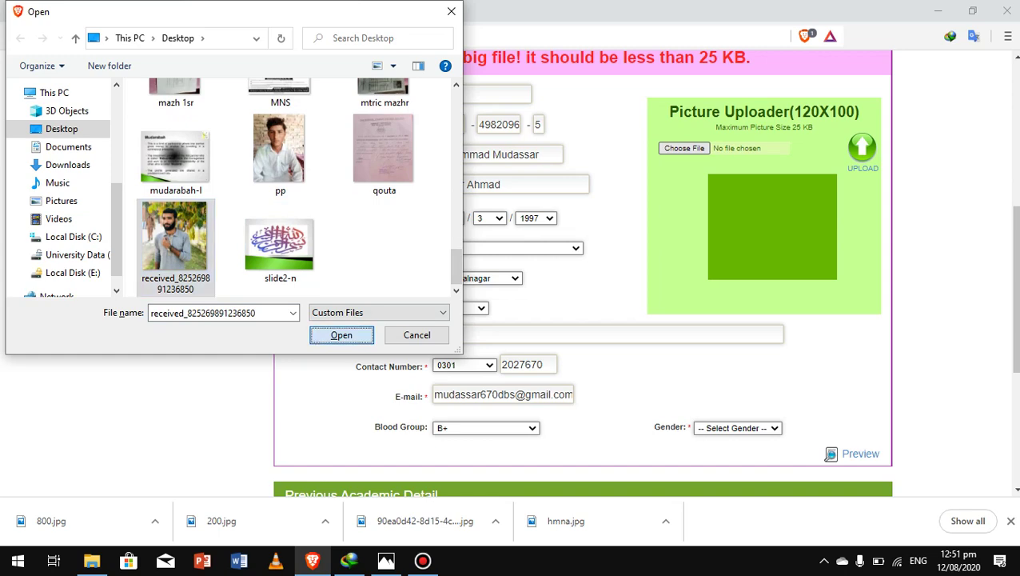
left_click(341, 334)
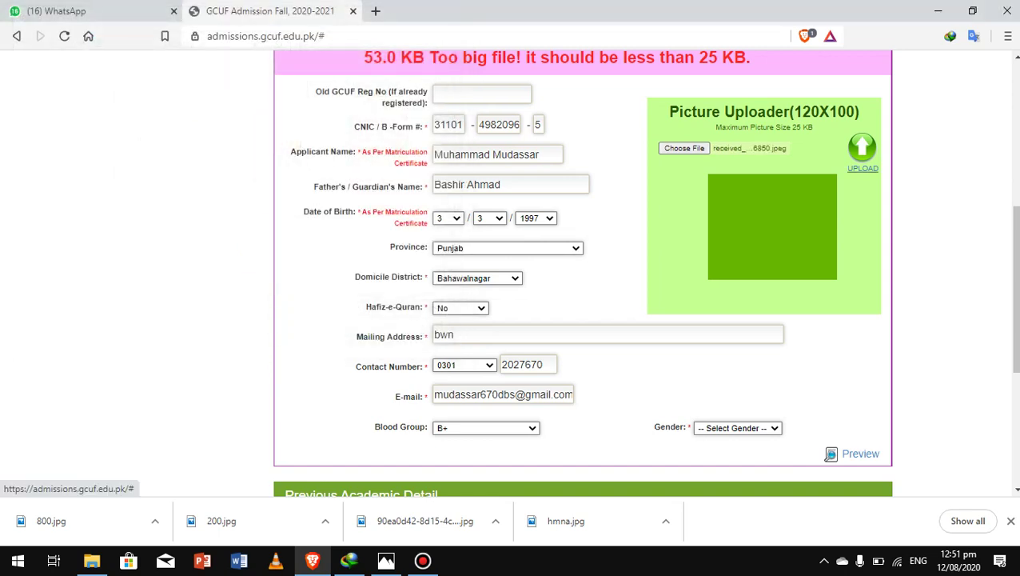
left_click(861, 149)
scroll(508, 273, "down", 3)
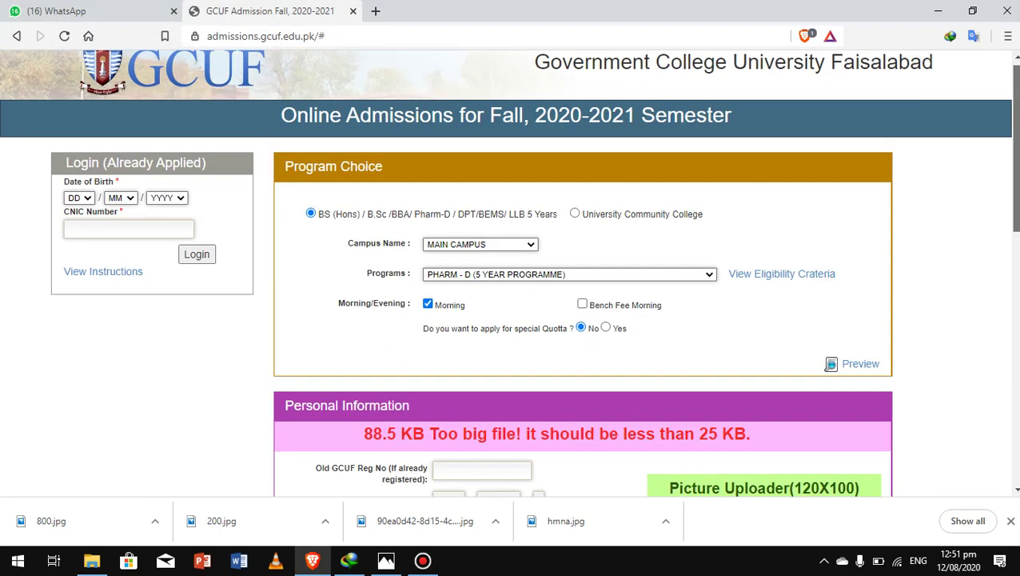
scroll(509, 273, "down", 2)
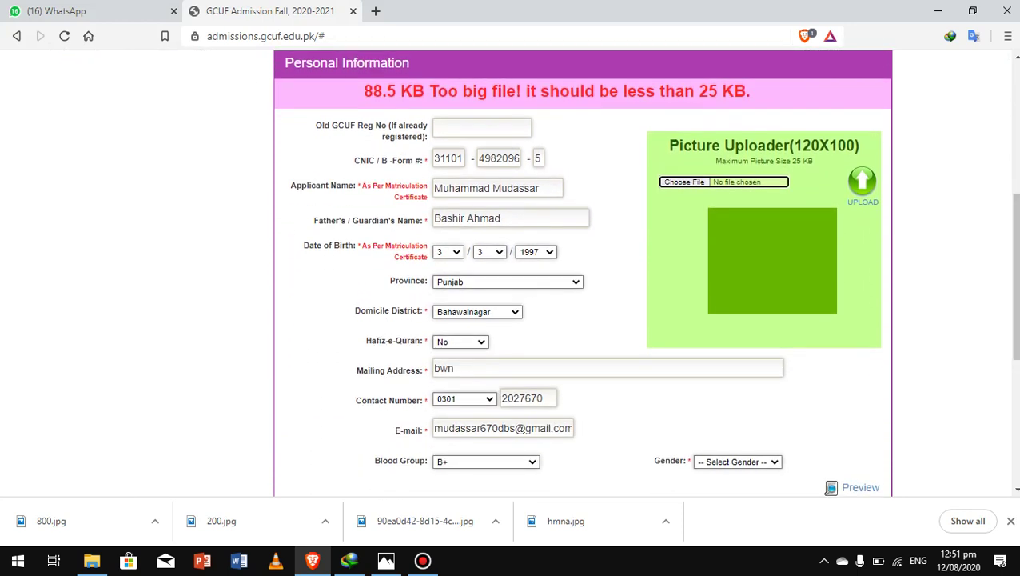
Step: Re-attach gg.jpg and upload it, still rejected at 25.4 KB
left_click(685, 182)
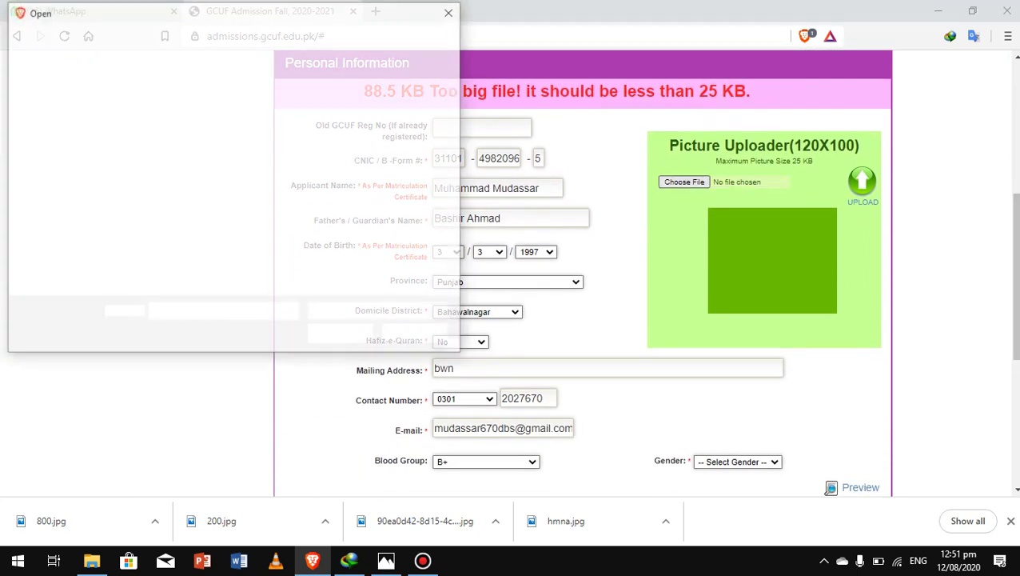
scroll(295, 120, "down", 5)
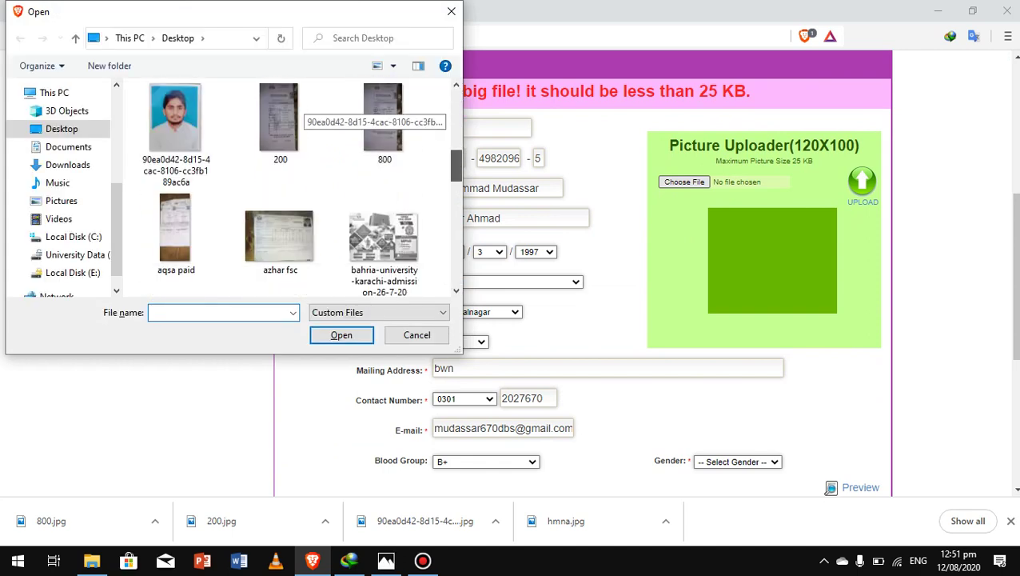
scroll(296, 188, "down", 3)
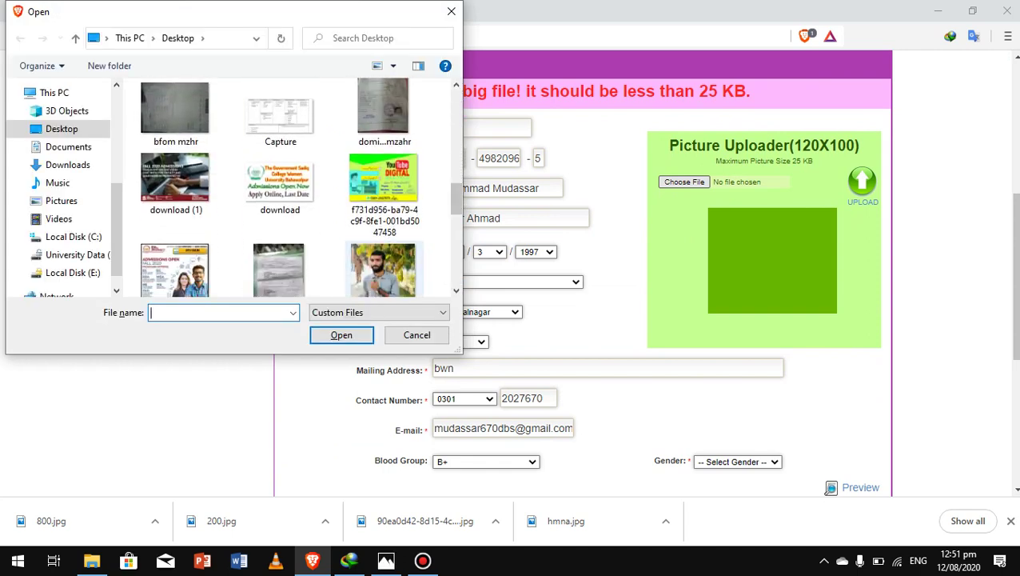
left_click(384, 268)
left_click(342, 335)
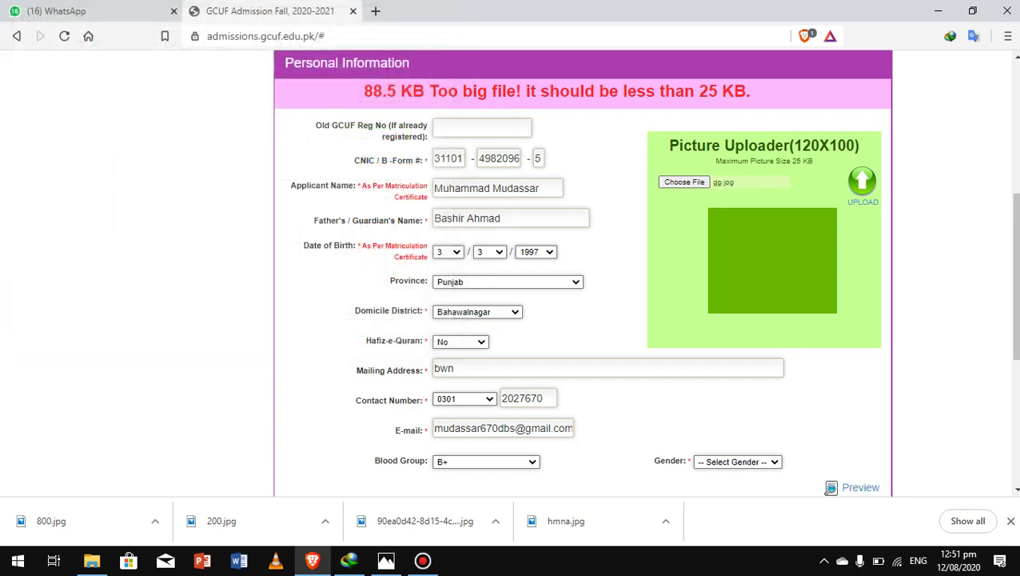
scroll(582, 272, "down", 3)
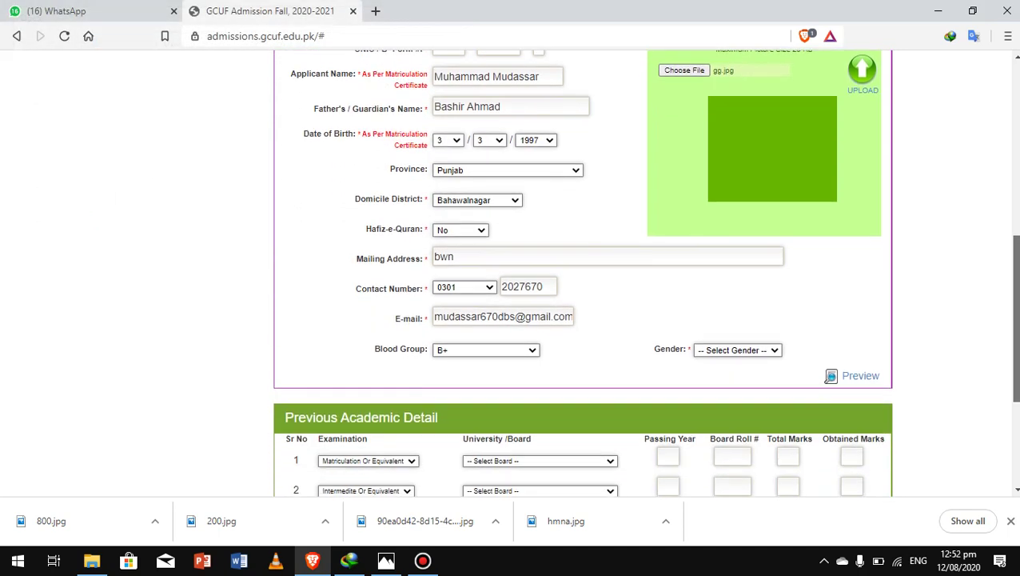
scroll(583, 272, "up", 3)
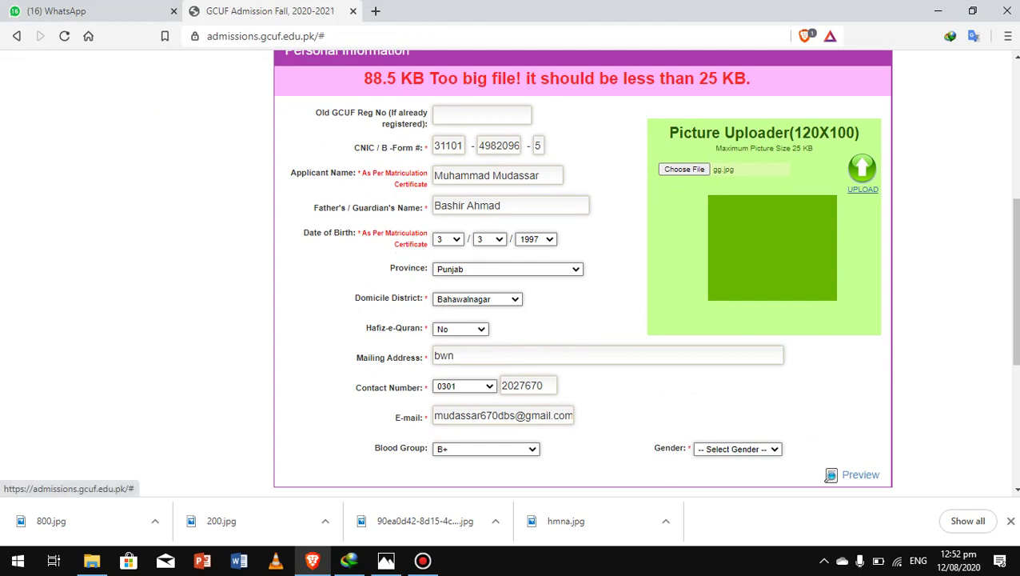
left_click(863, 172)
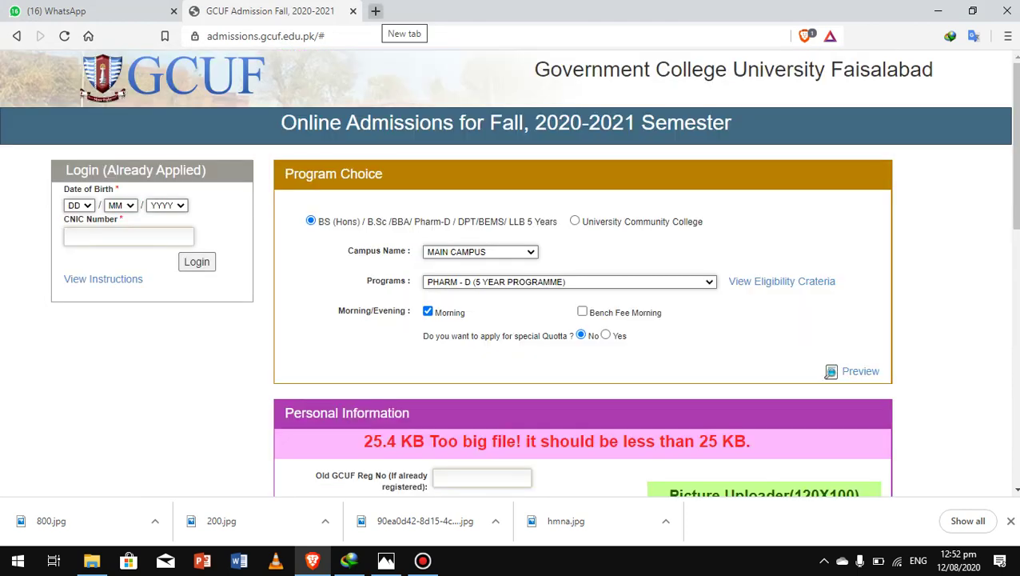
Step: Open compressjpeg.com in a new browser tab
left_click(375, 10)
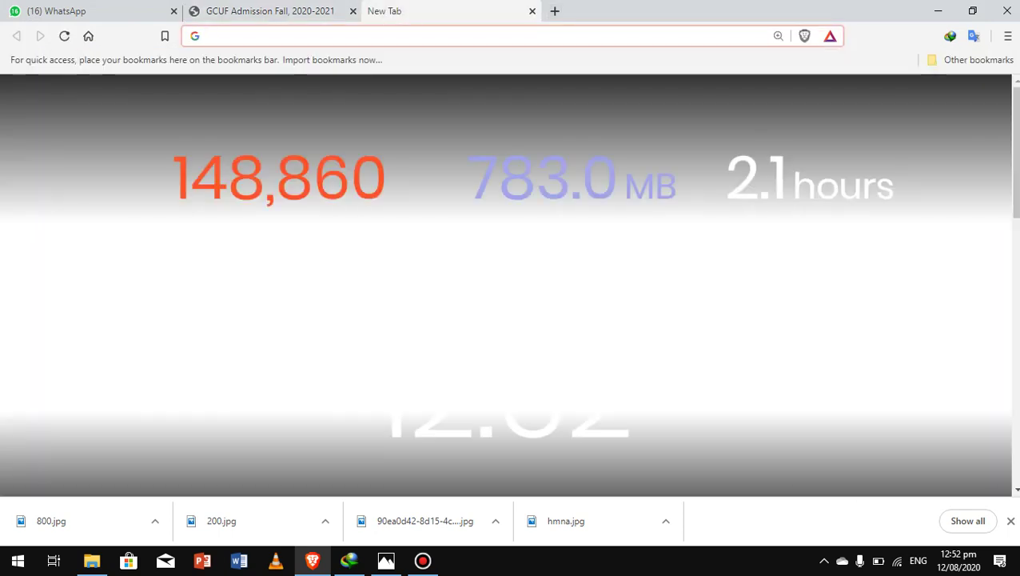
type("c")
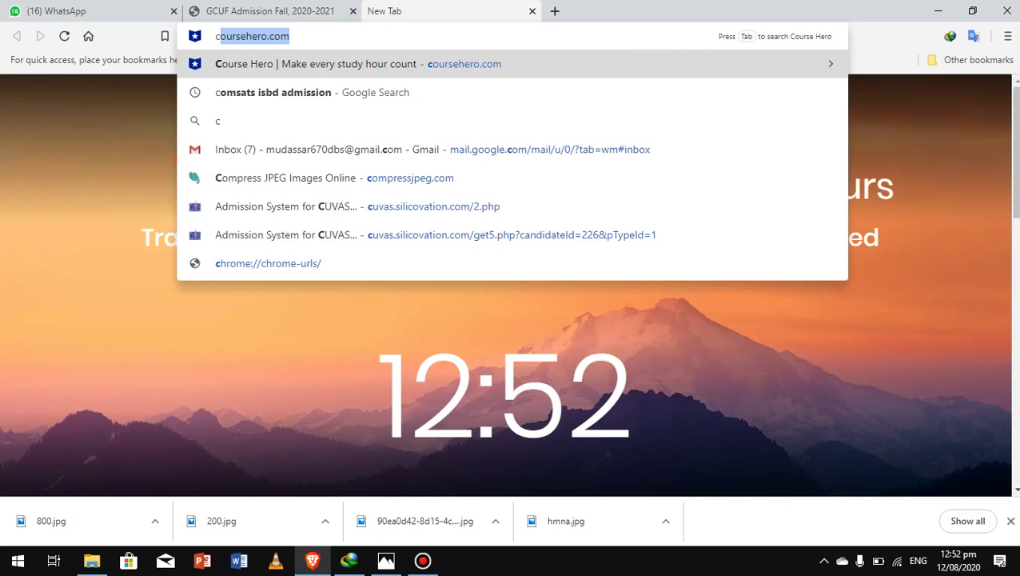
type("op")
key("BackSpace")
type("mp")
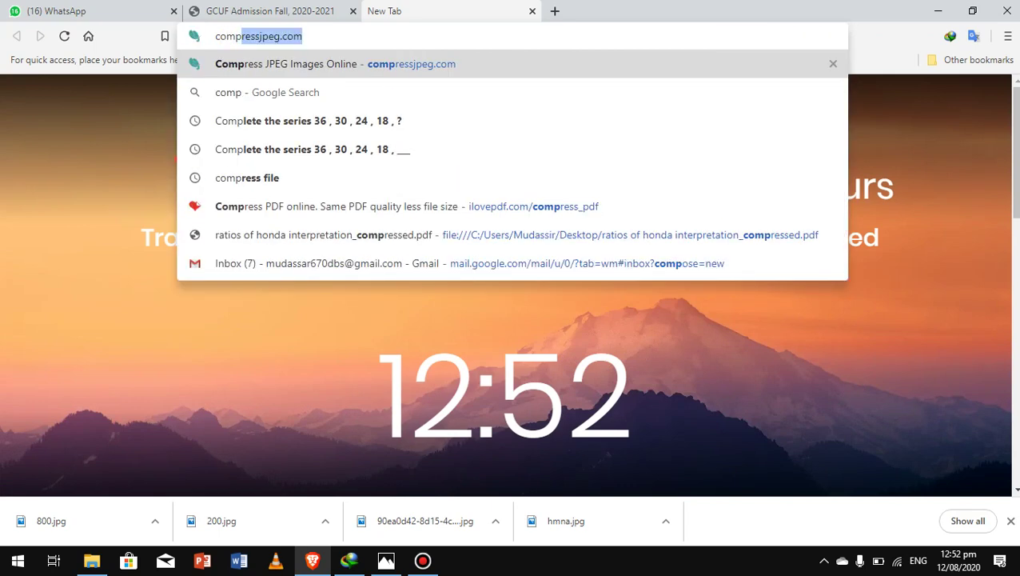
key("BackSpace")
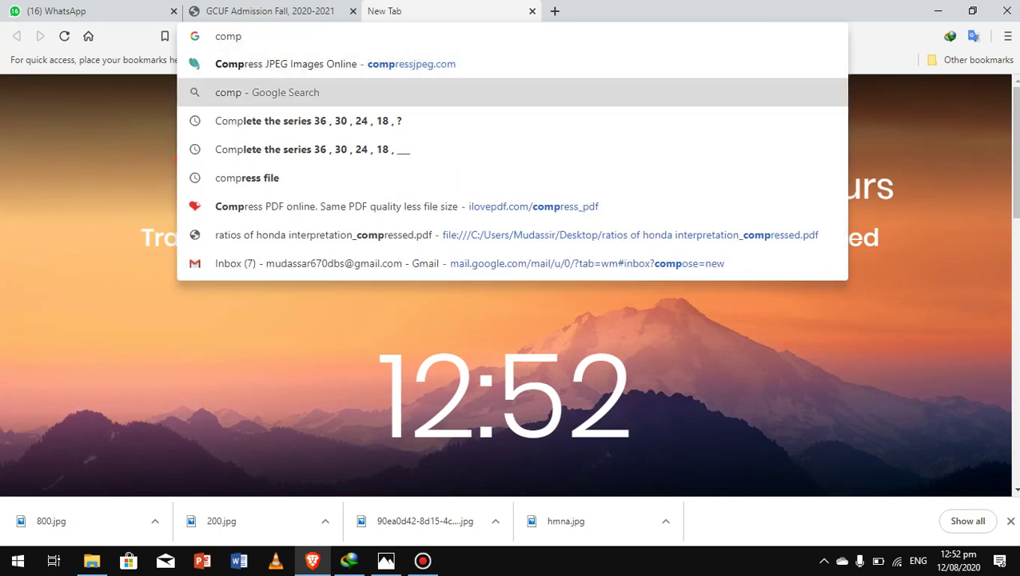
key("Up")
key("Return")
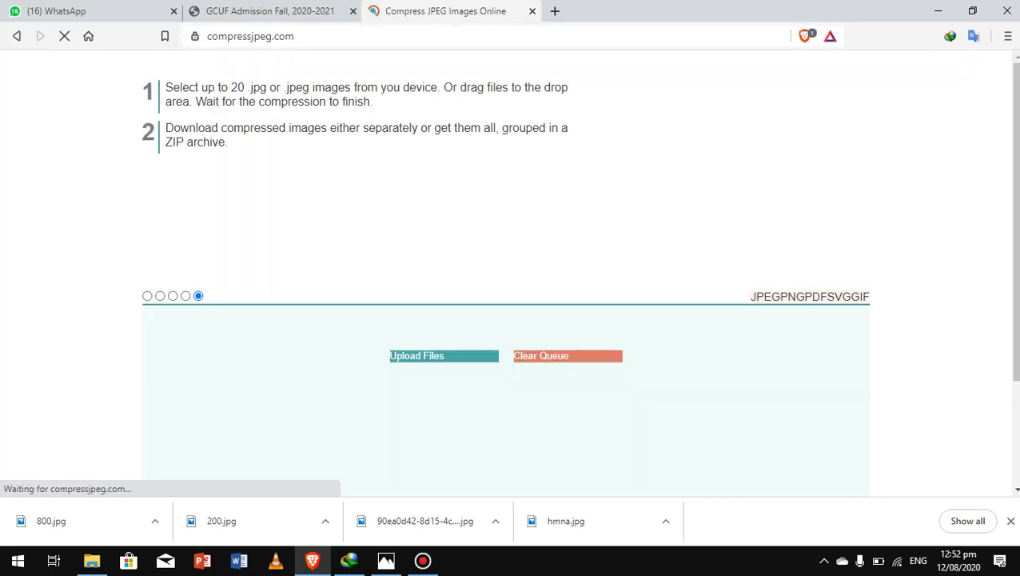
scroll(505, 273, "down", 1)
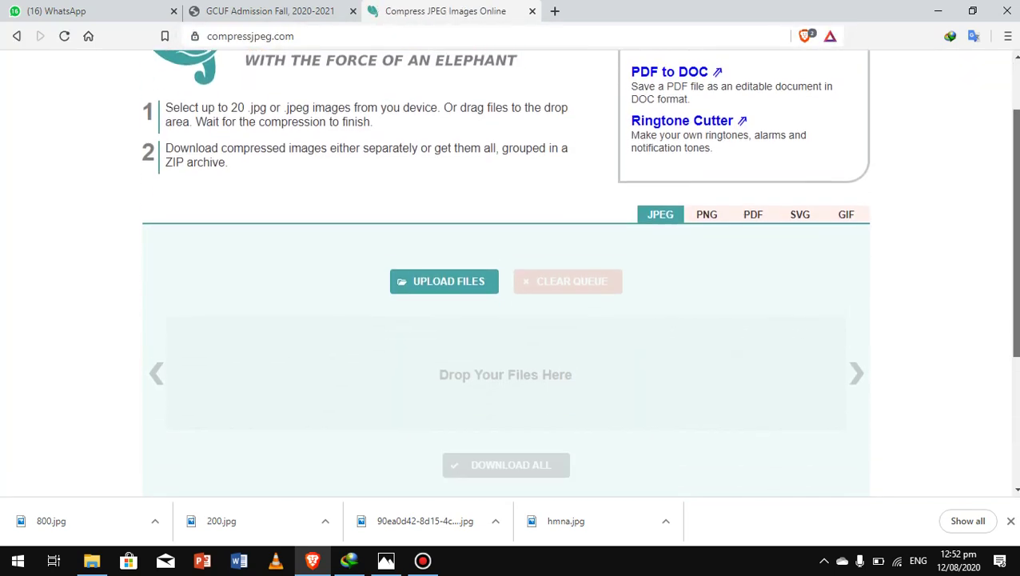
Step: Compress gg.jpg on compressjpeg.com (2% smaller), then go to the PNG compressor
left_click(938, 10)
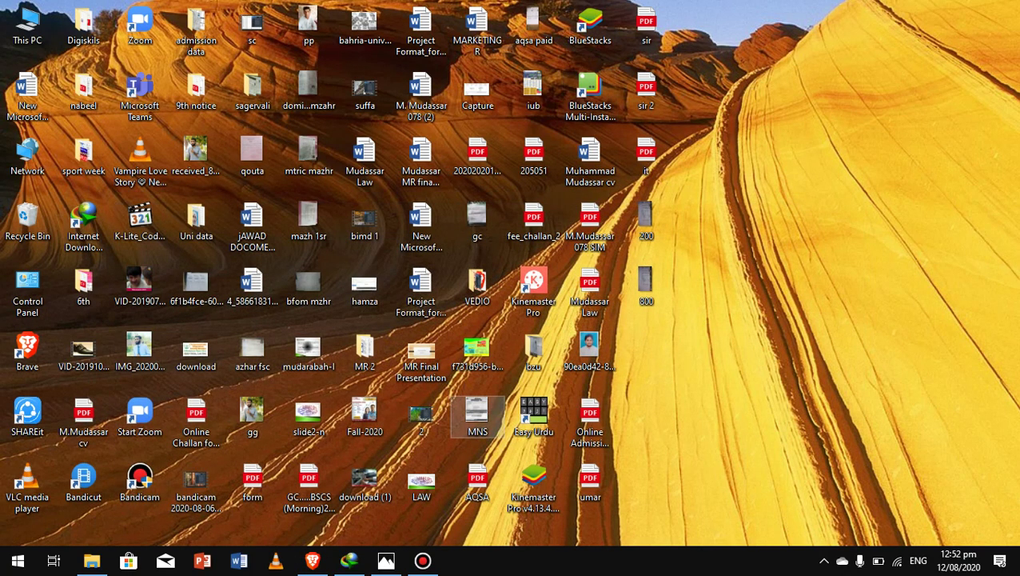
left_click_drag(252, 411, 379, 344)
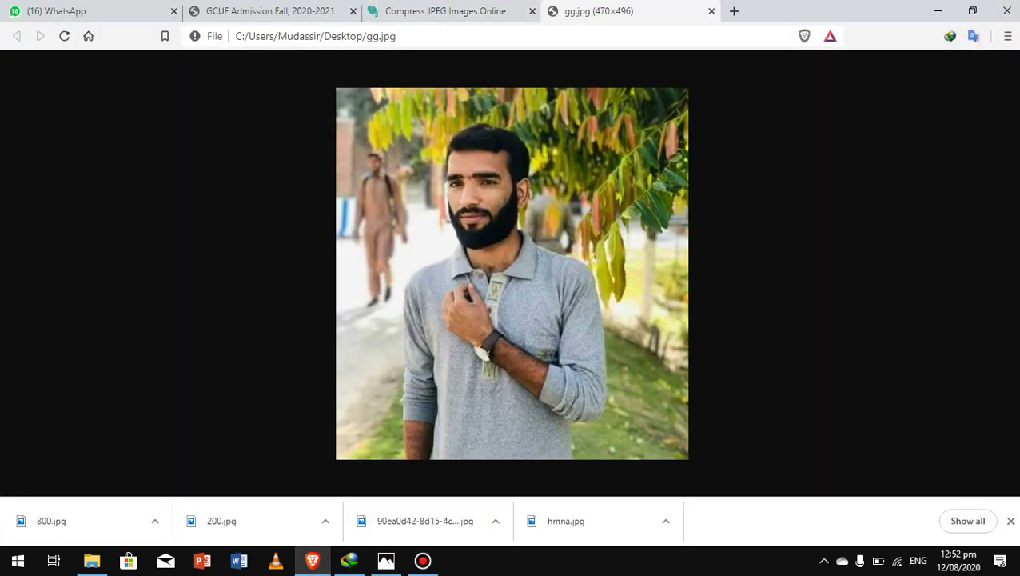
left_click(712, 11)
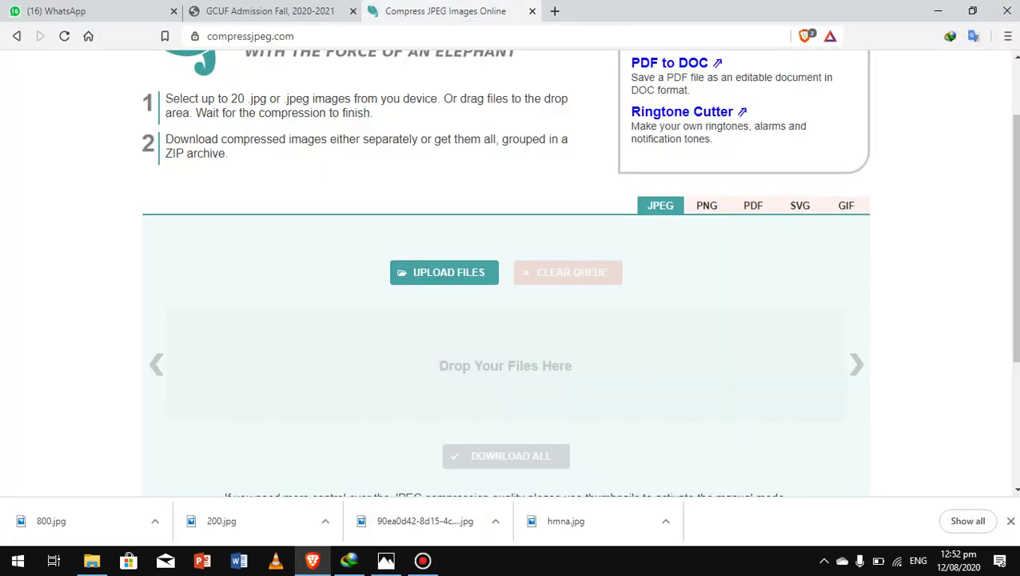
left_click(445, 273)
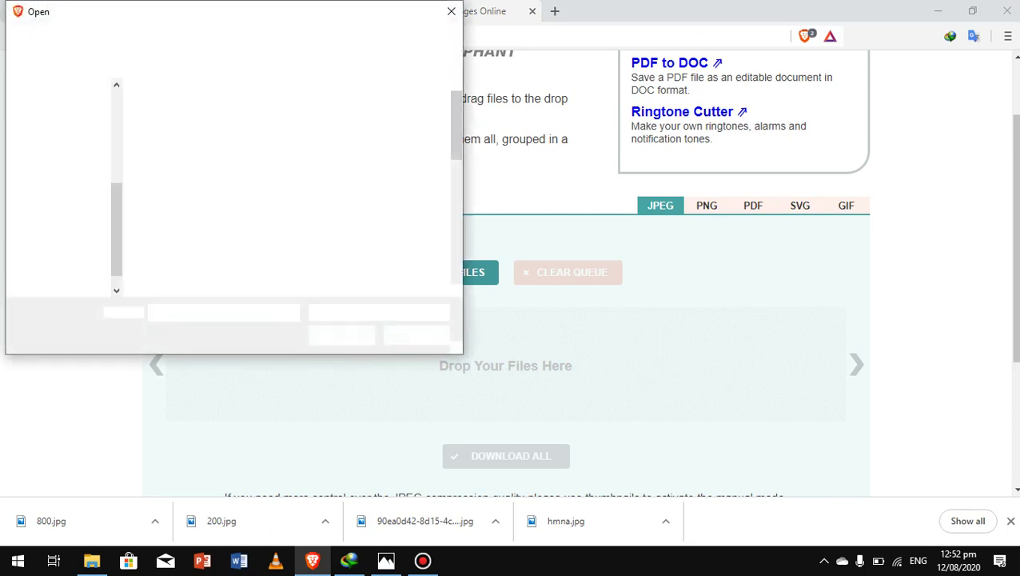
left_click_drag(457, 106, 457, 230)
left_click(280, 168)
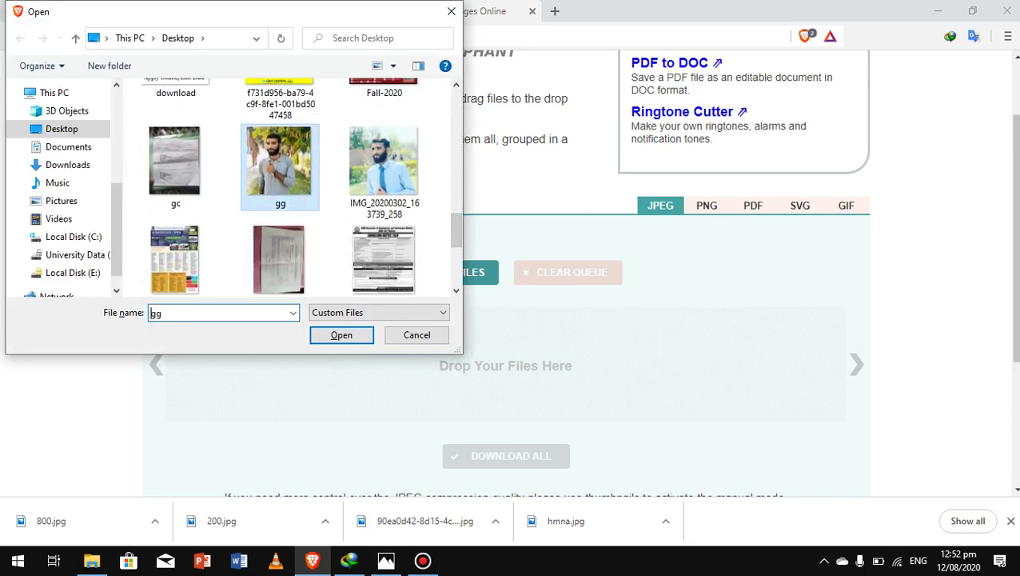
left_click(342, 334)
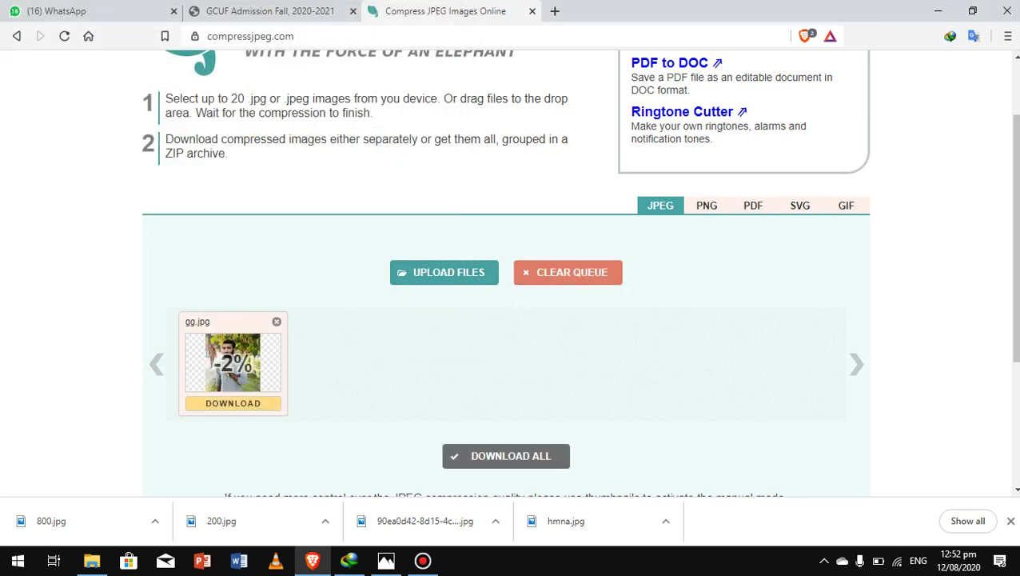
scroll(1013, 240, "down", 2)
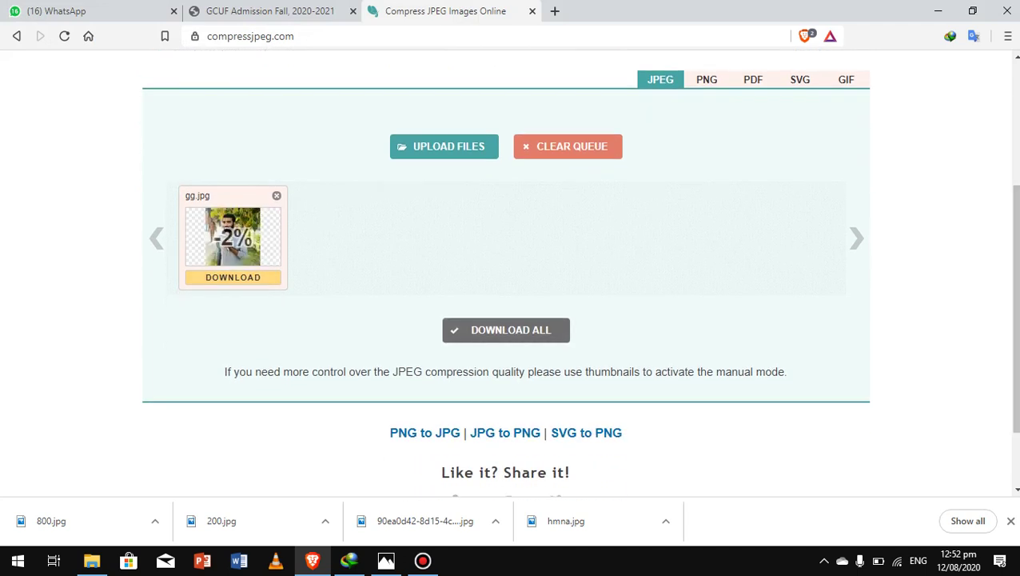
left_click(506, 331)
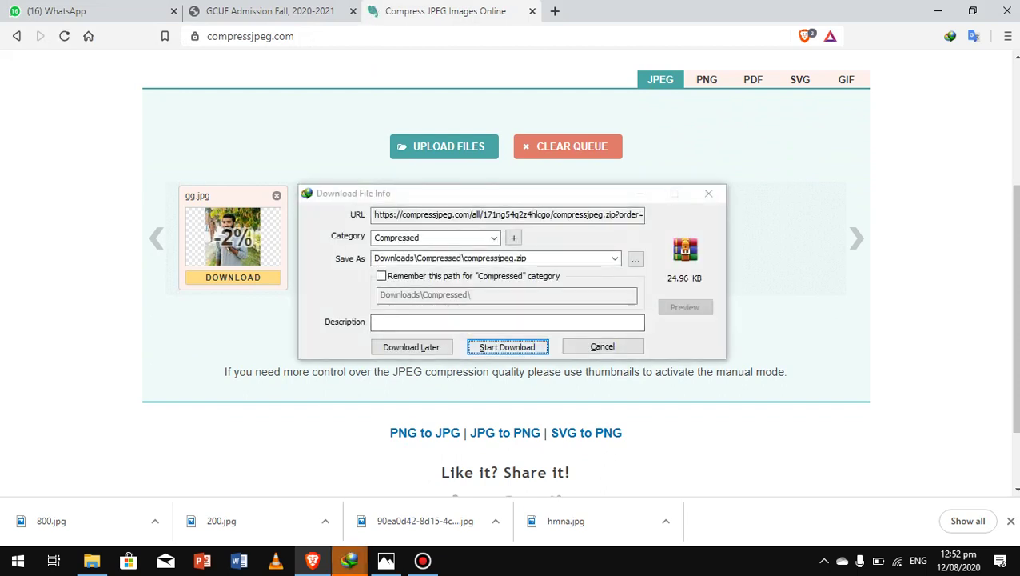
left_click(602, 346)
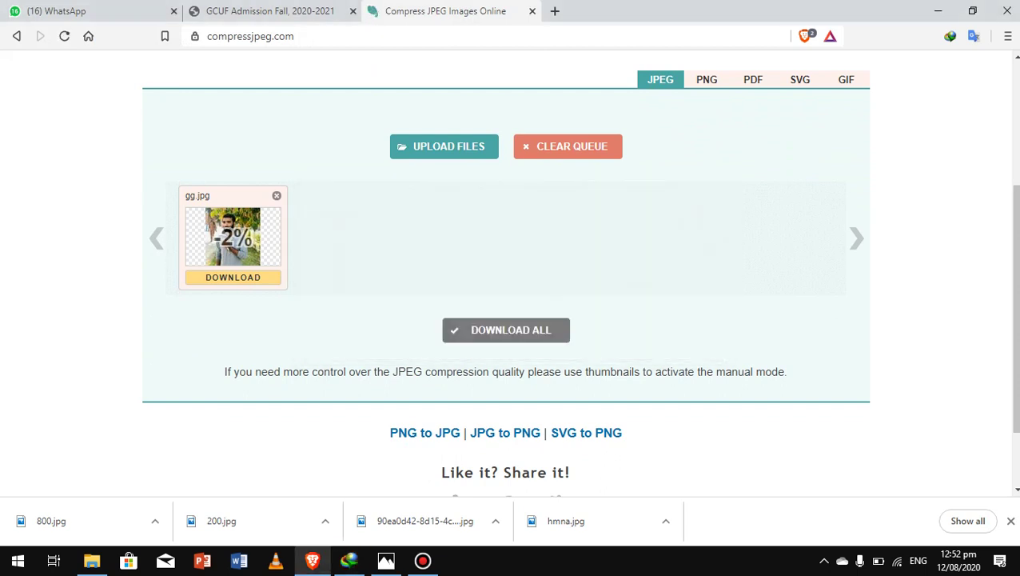
left_click(706, 79)
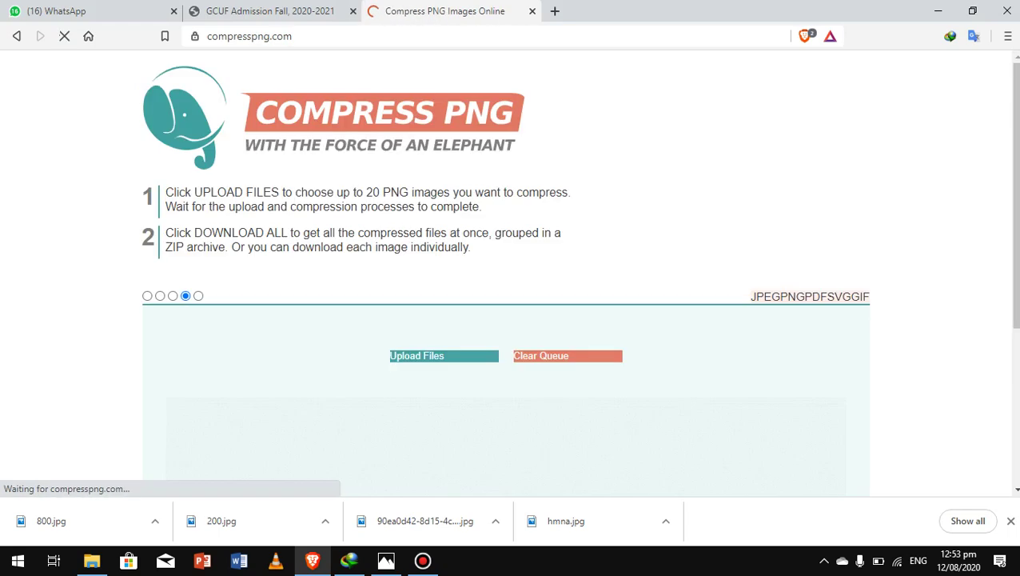
Step: Drop gg.jpg onto CompressPNG and dismiss the 'Wrong file format. Allowed: PNG.' error
scroll(505, 272, "down", 1)
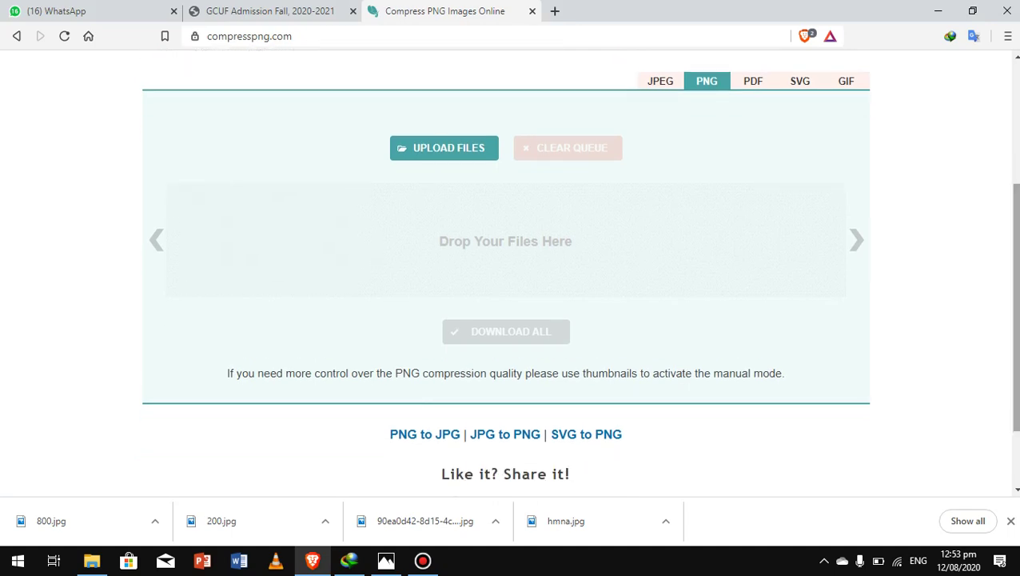
left_click(937, 11)
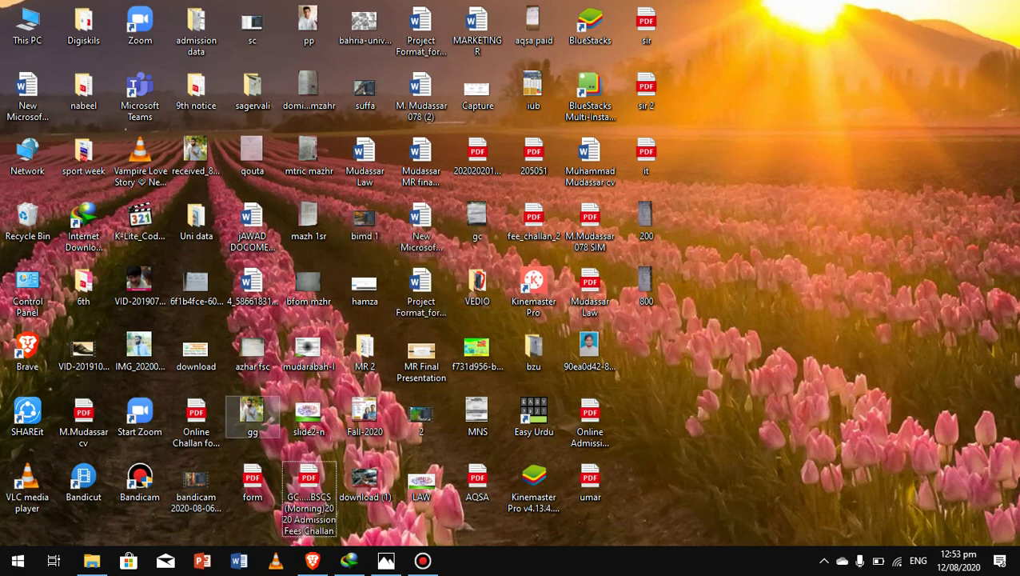
left_click(252, 415)
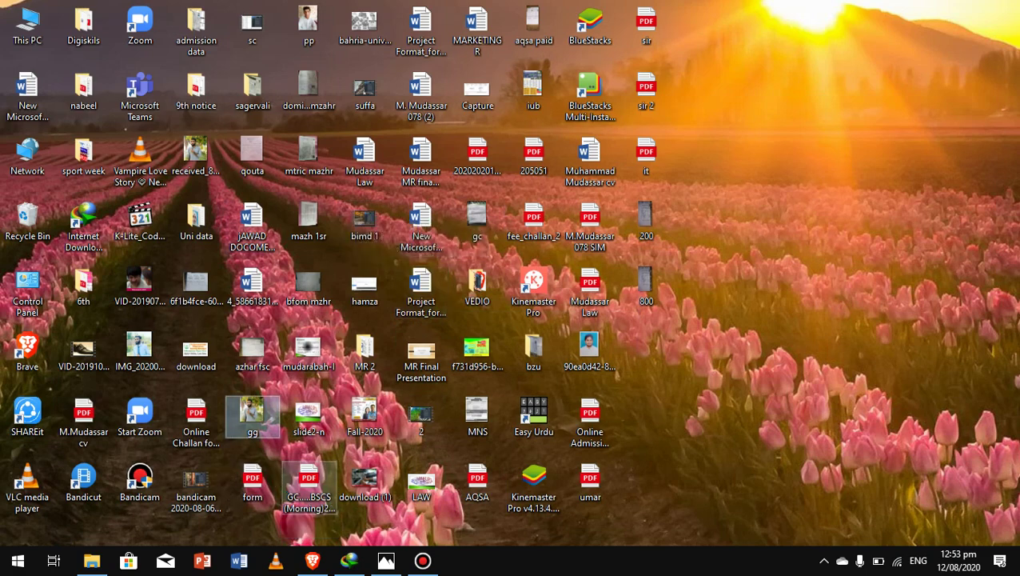
double_click(252, 412)
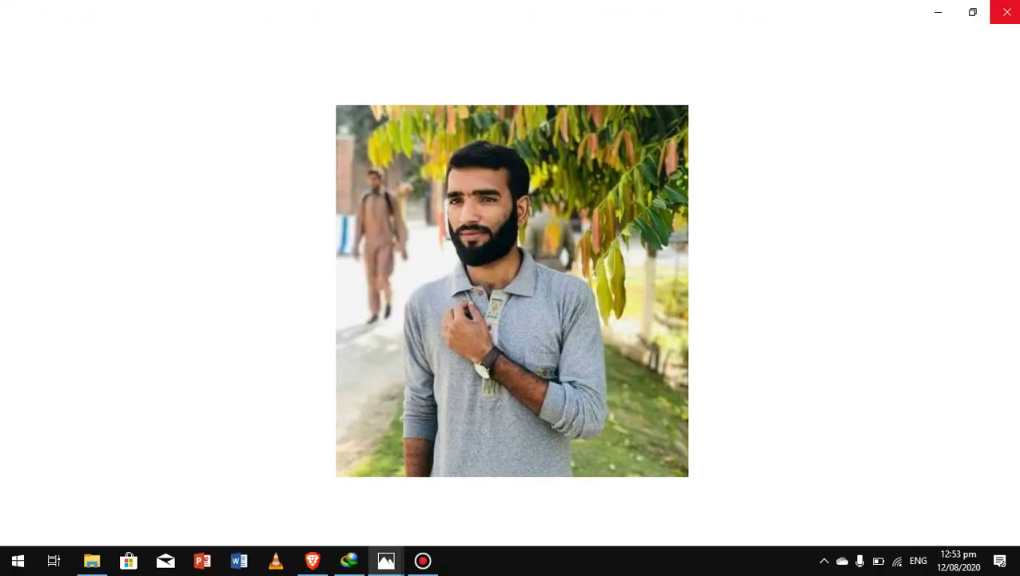
left_click(1007, 11)
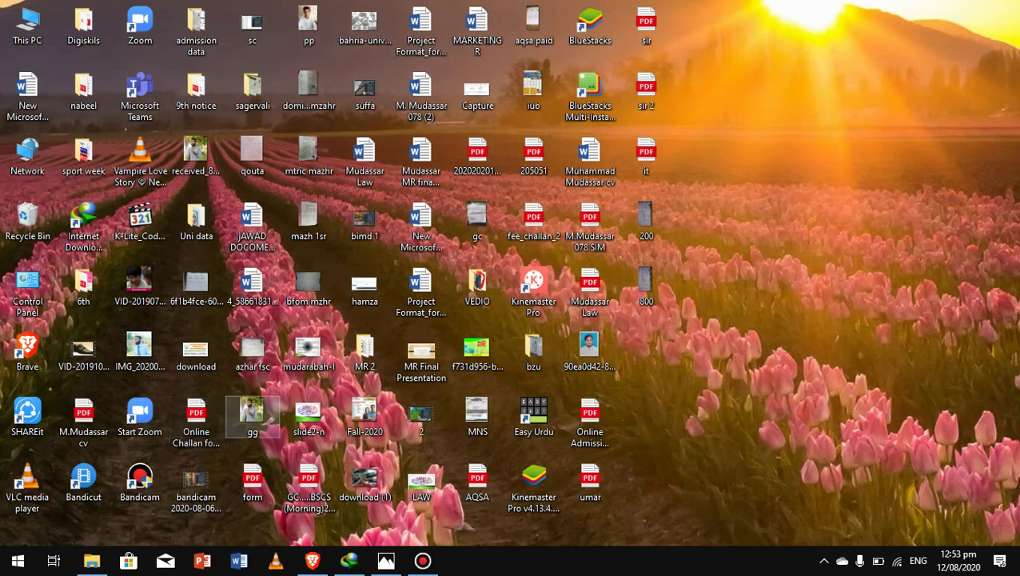
left_click_drag(251, 412, 480, 268)
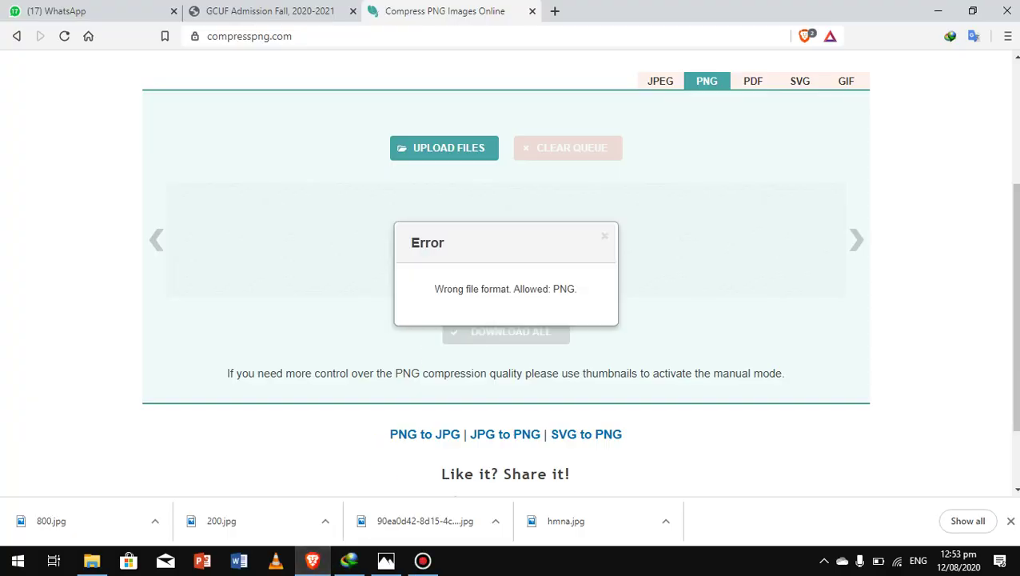
left_click(604, 235)
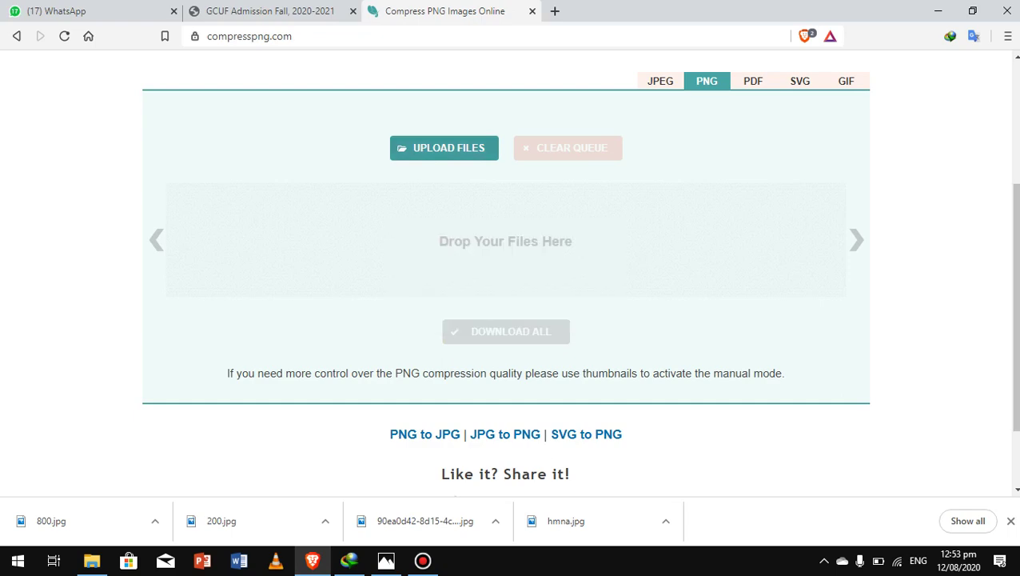
Step: Upload Capture.PNG to CompressPNG, which shrinks it by 54%
left_click(444, 147)
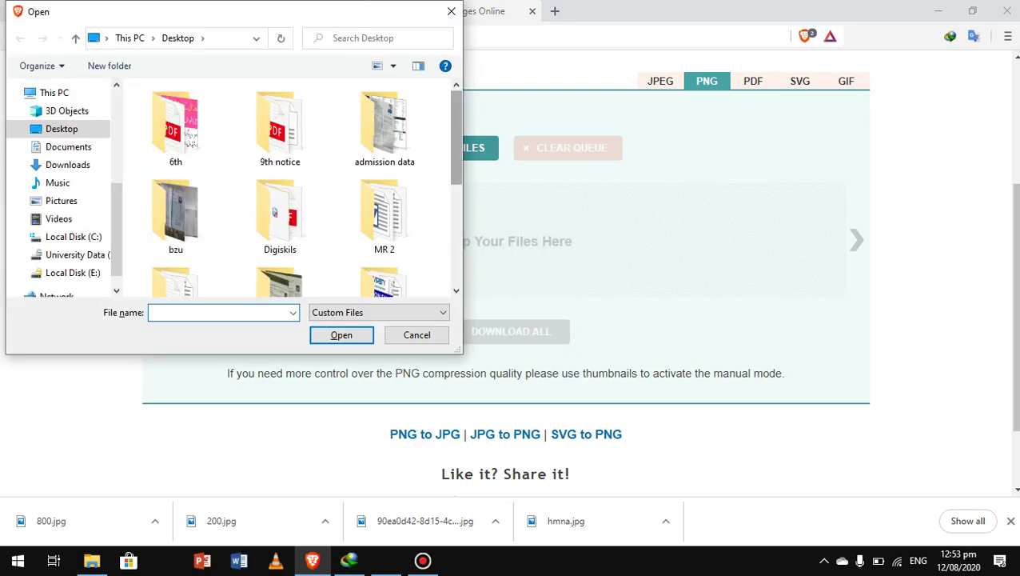
scroll(368, 116, "down", 3)
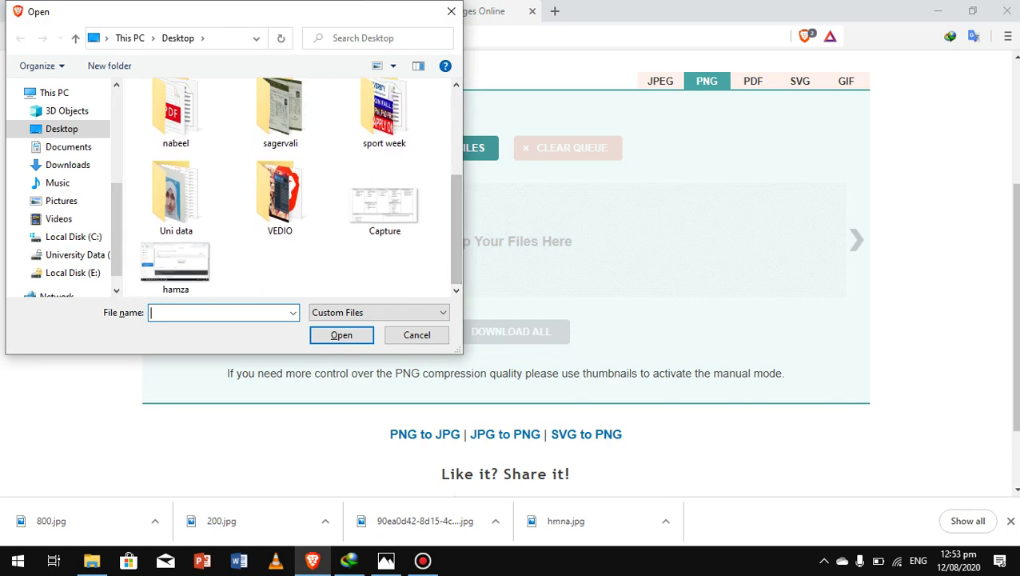
scroll(300, 186, "up", 3)
scroll(385, 196, "down", 3)
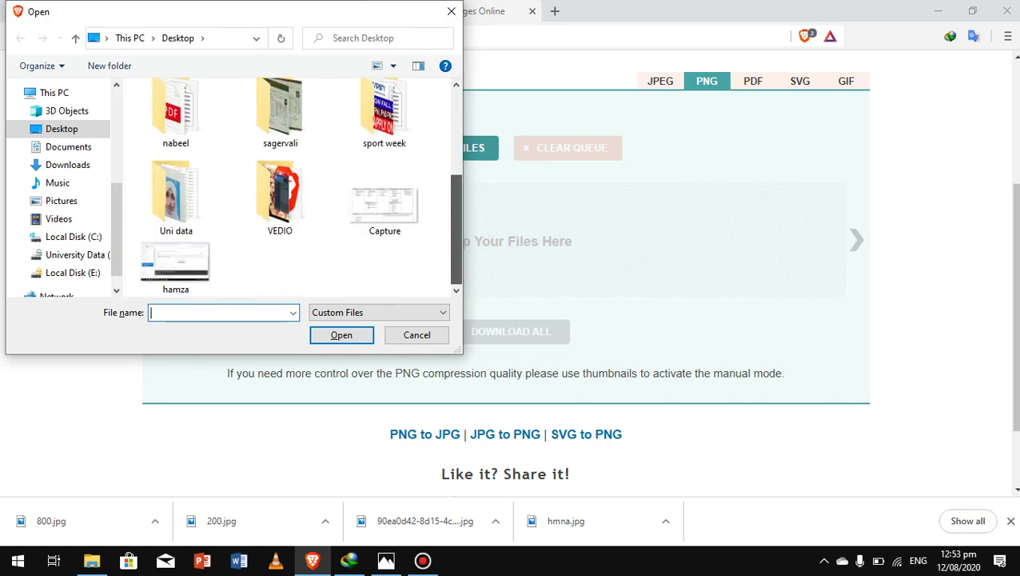
left_click(385, 195)
left_click(341, 335)
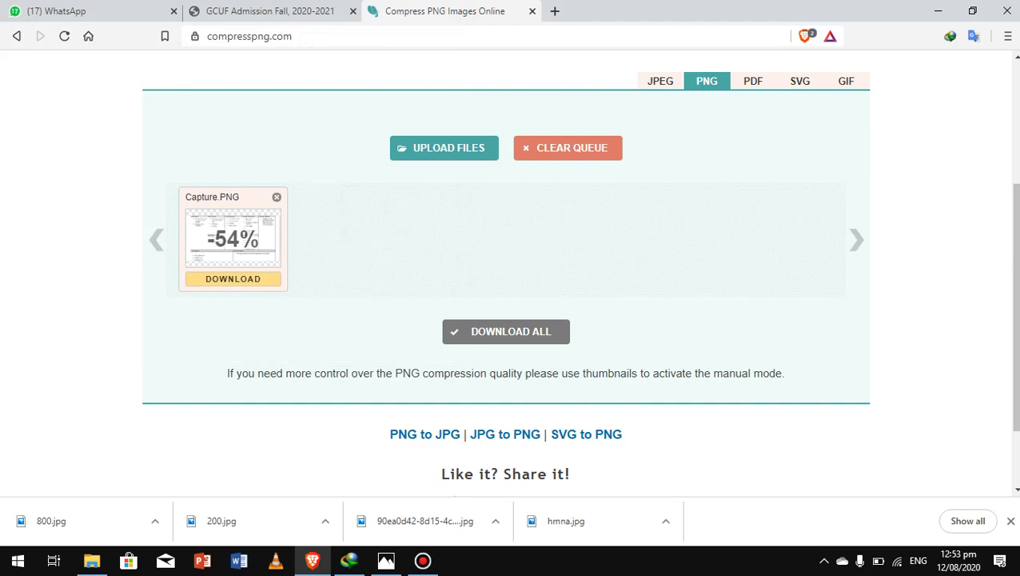
Step: Download the compressed result as a zip through IDM and minimize Brave
left_click(506, 331)
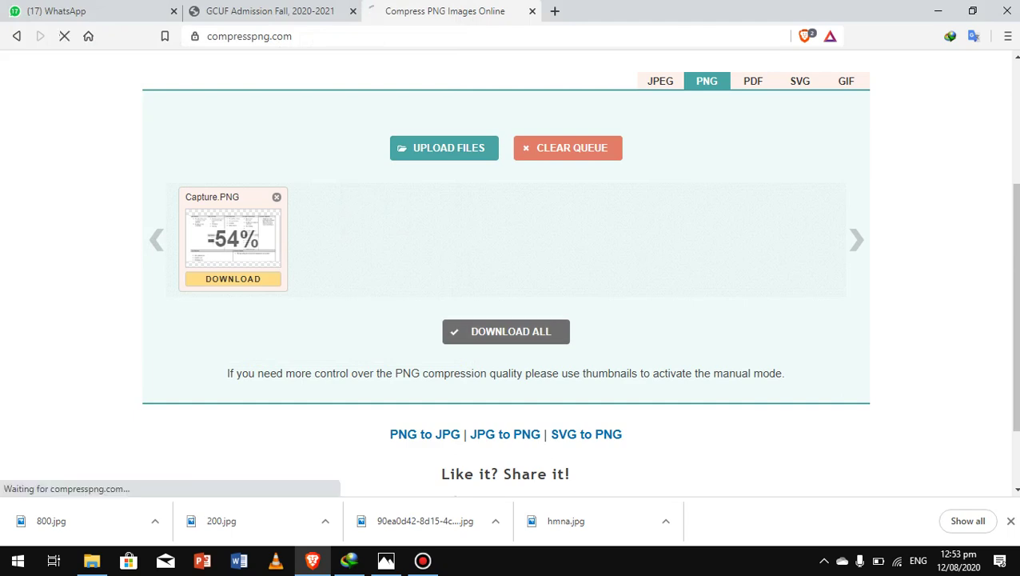
key("Return")
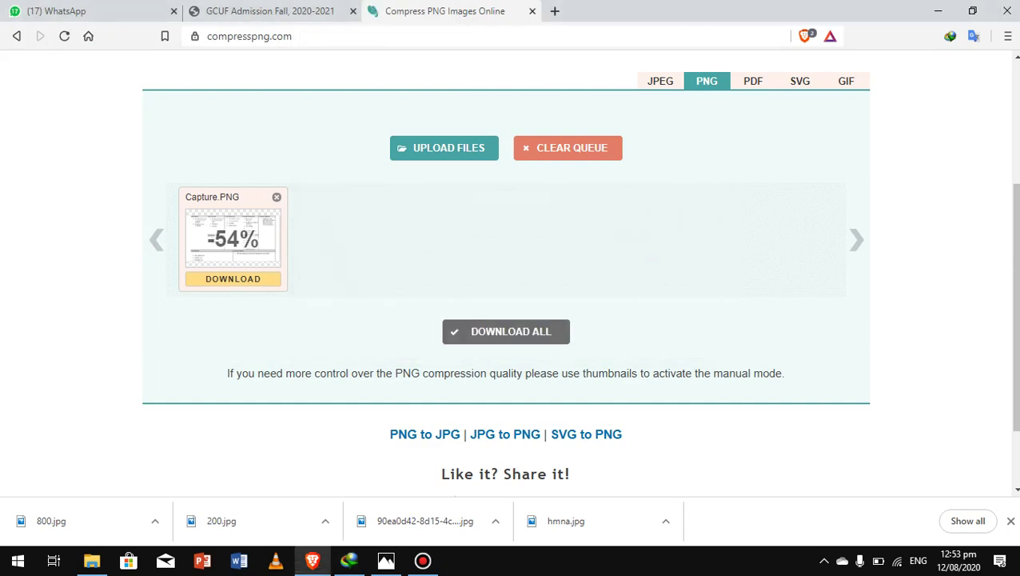
left_click(937, 11)
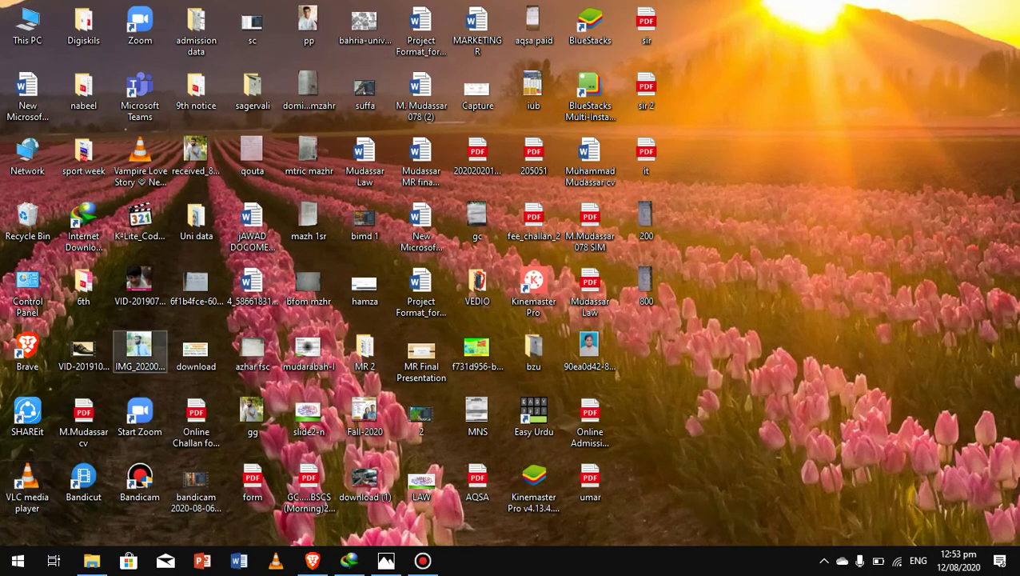
Step: In Internet Download Manager, move the downloaded compresspng.zip to the Desktop
double_click(84, 221)
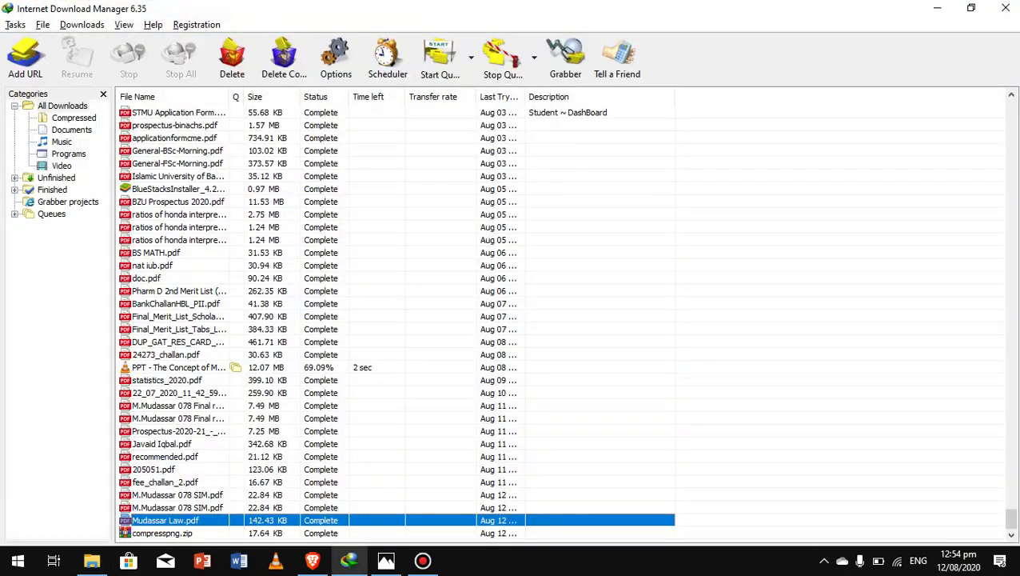
left_click(174, 532)
right_click(174, 532)
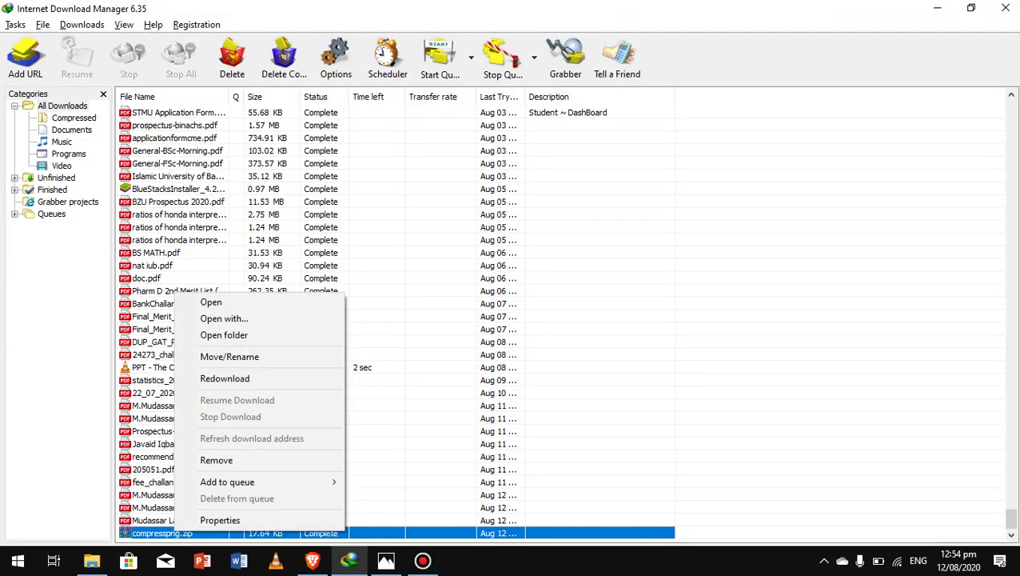
left_click(240, 356)
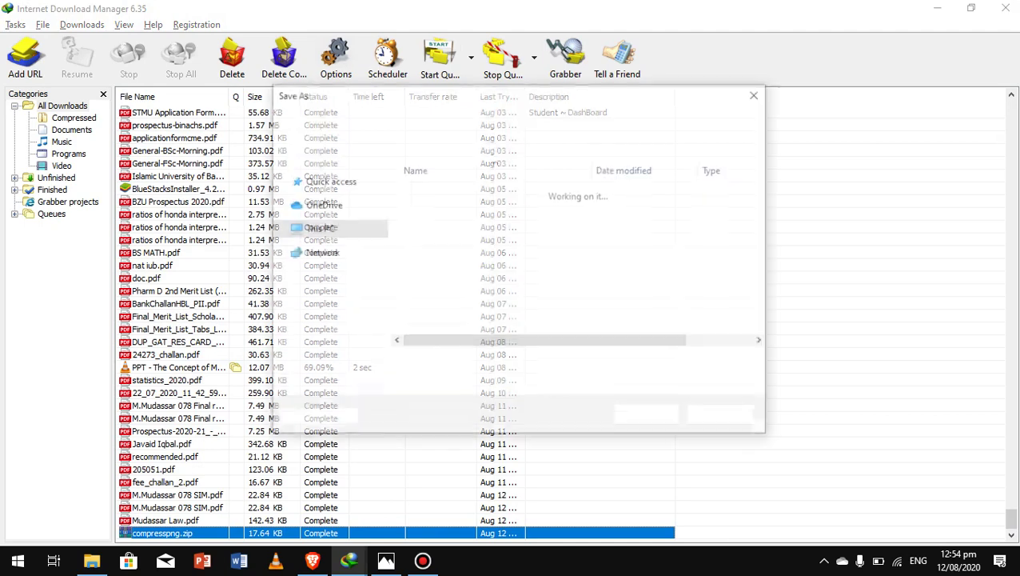
left_click(324, 210)
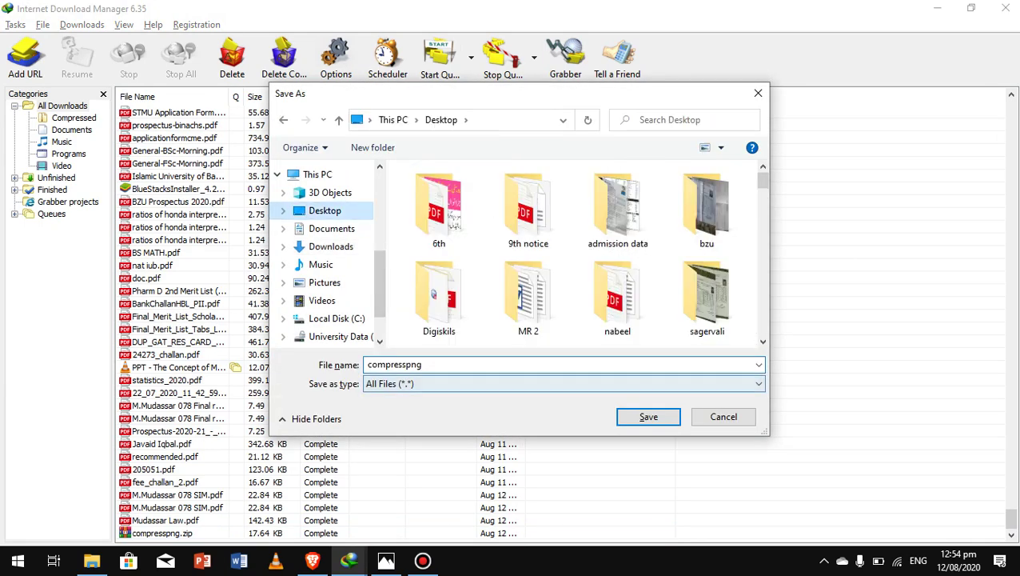
left_click(649, 416)
Step: Open the compresspng archive from the desktop to list Capture-min.PNG
left_click(937, 8)
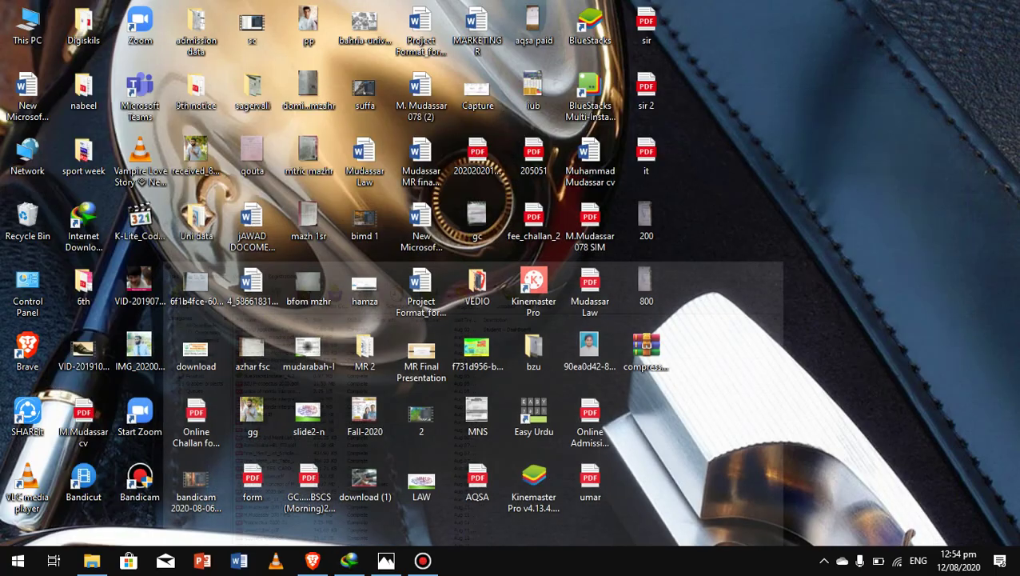
left_click(646, 350)
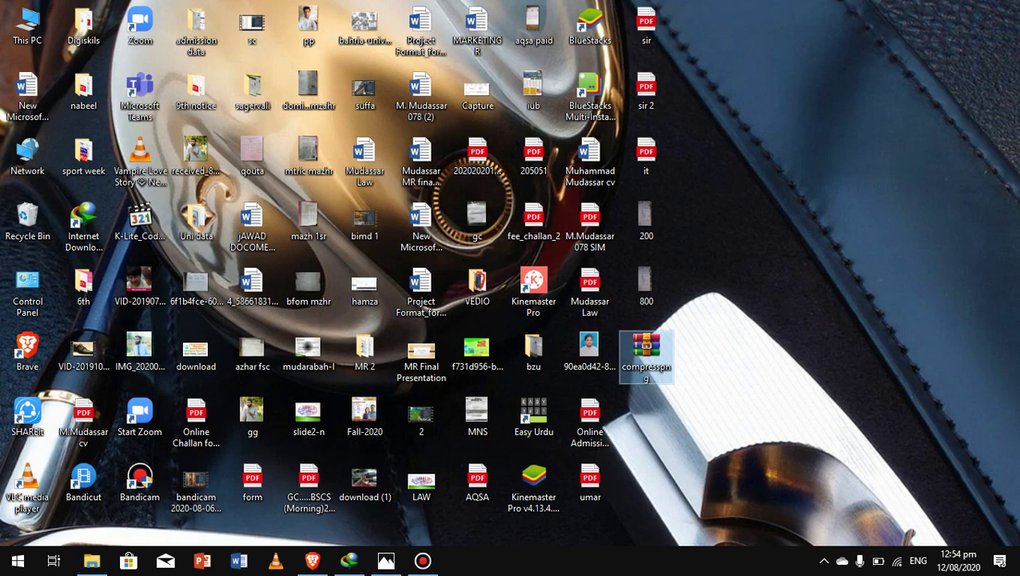
double_click(646, 352)
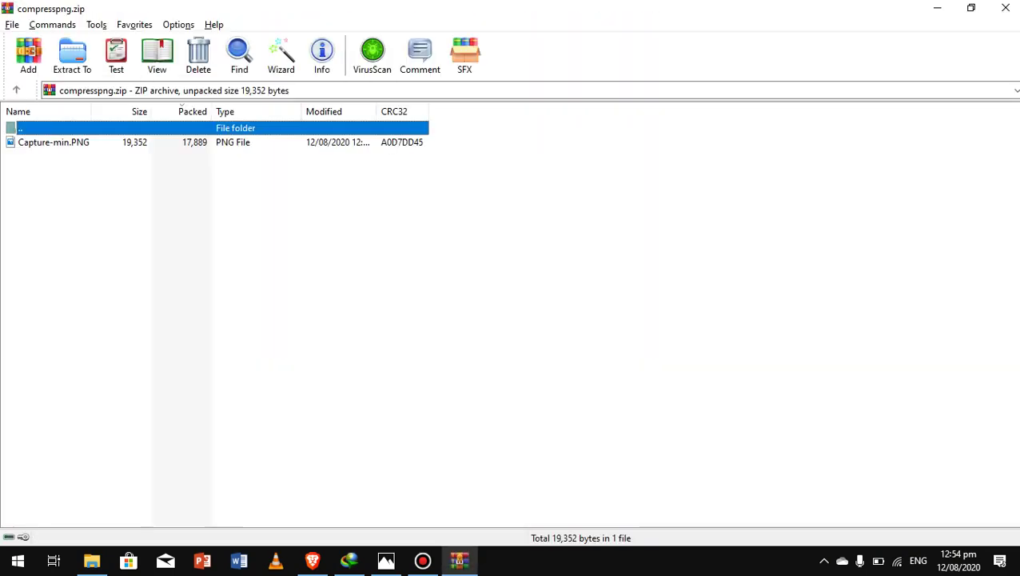
Step: Start adding Desktop files to compresspng.zip, cancel without changes, and minimise WinRAR
left_click(136, 142)
right_click(136, 142)
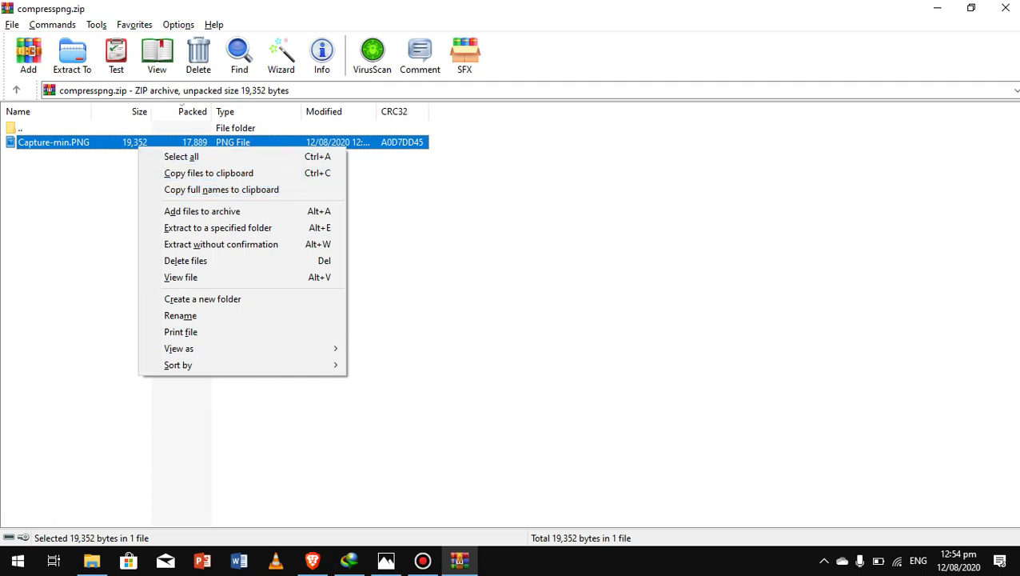
key("Escape")
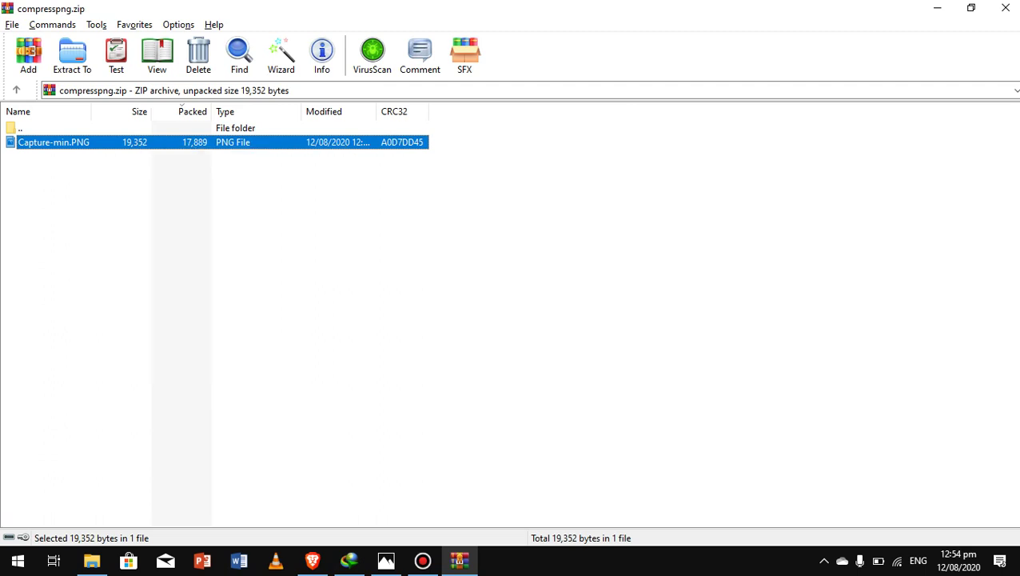
right_click(158, 142)
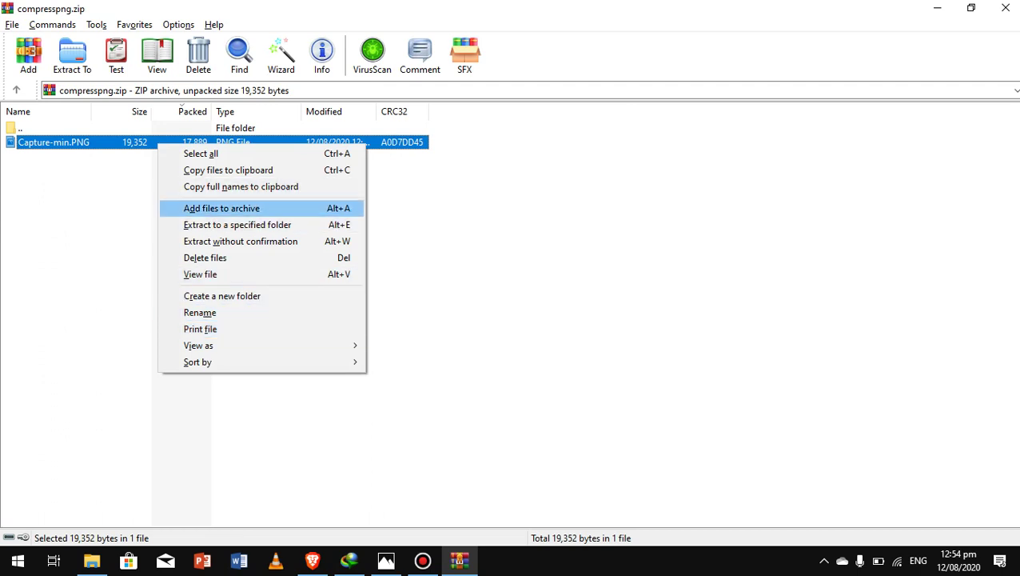
left_click(222, 208)
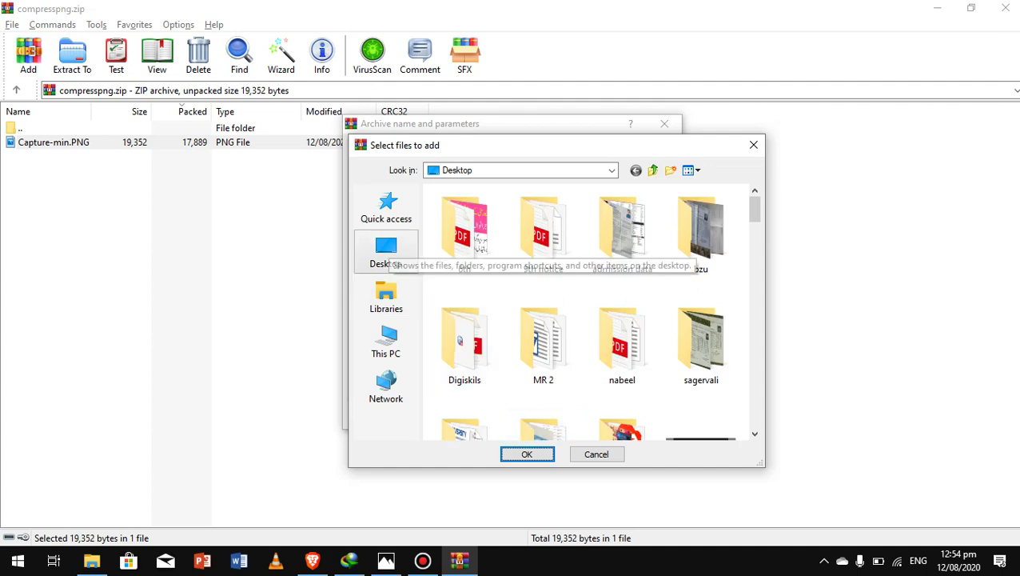
left_click(386, 252)
left_click(527, 454)
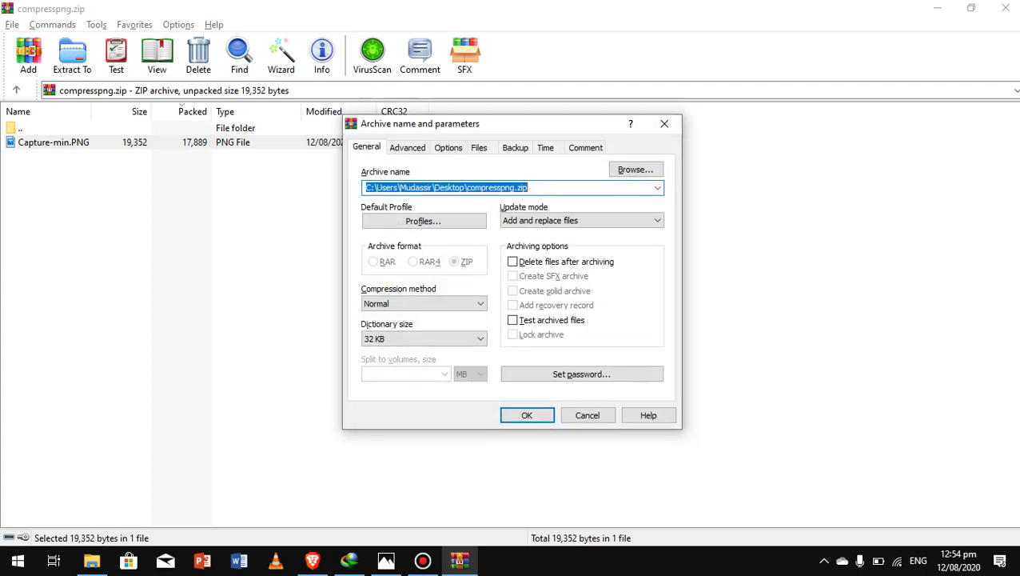
left_click(587, 415)
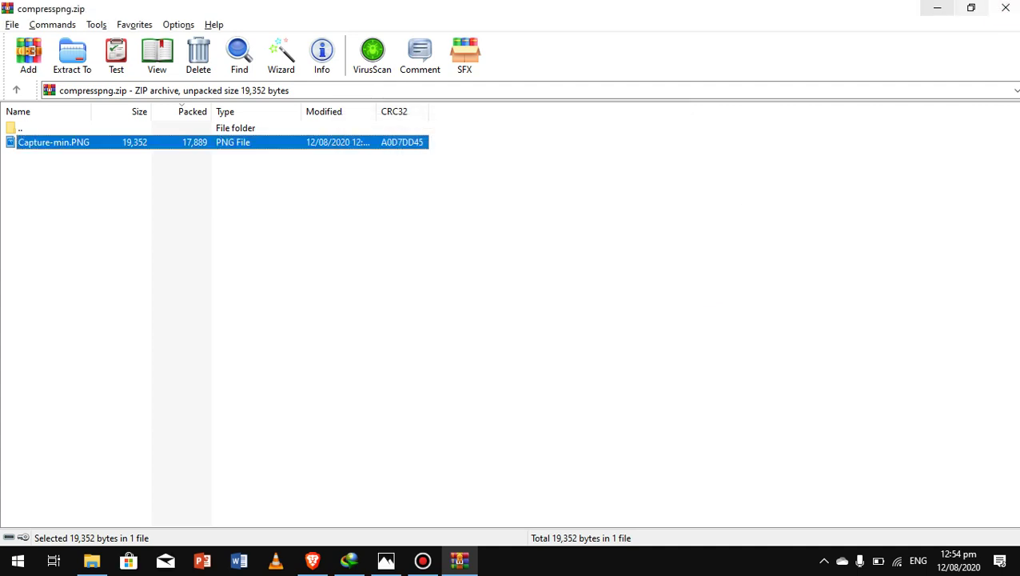
left_click(937, 8)
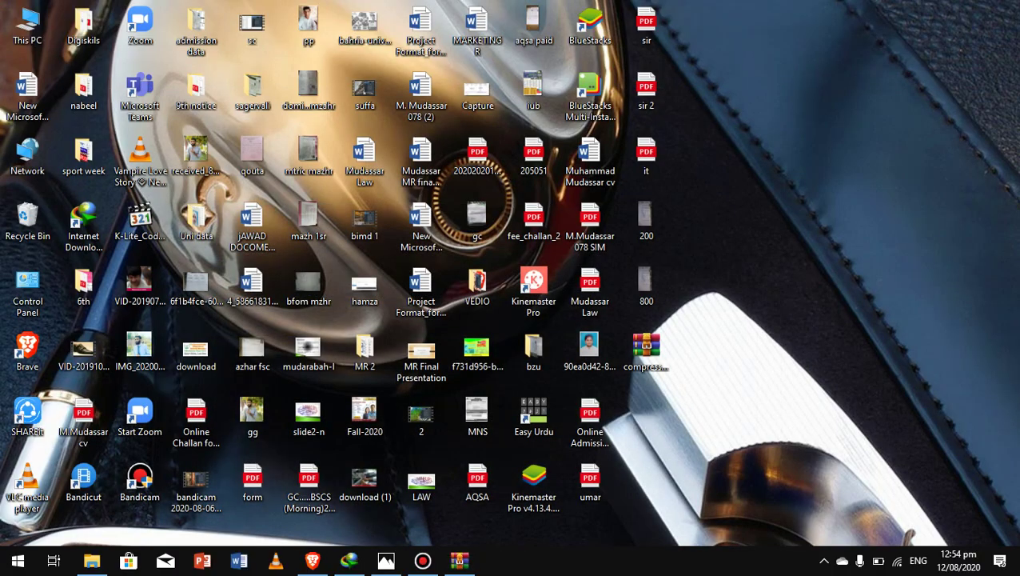
Step: Extract Capture-min.PNG onto the desktop, preview it in Brave, then close the preview tab
right_click(636, 360)
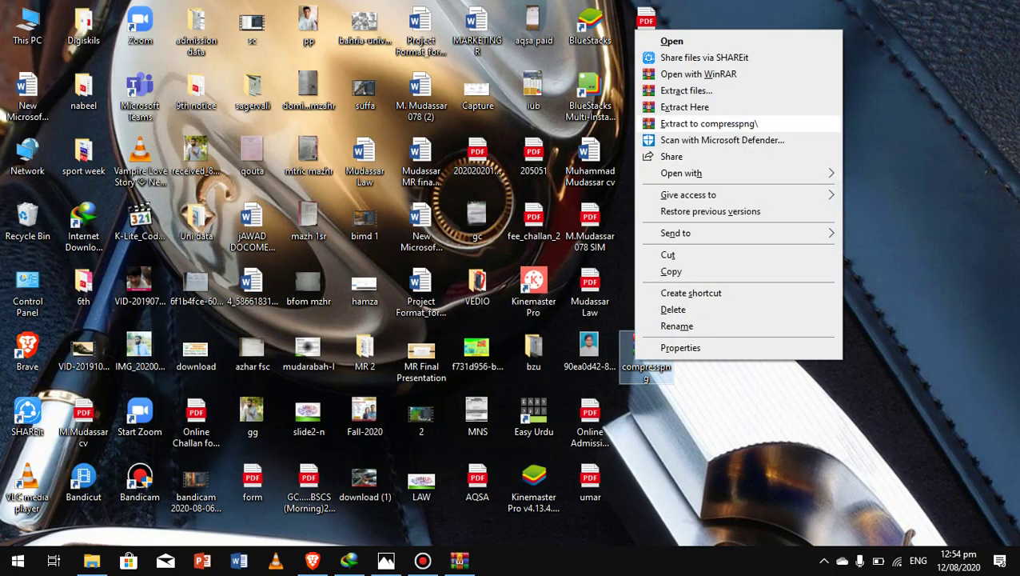
left_click(684, 106)
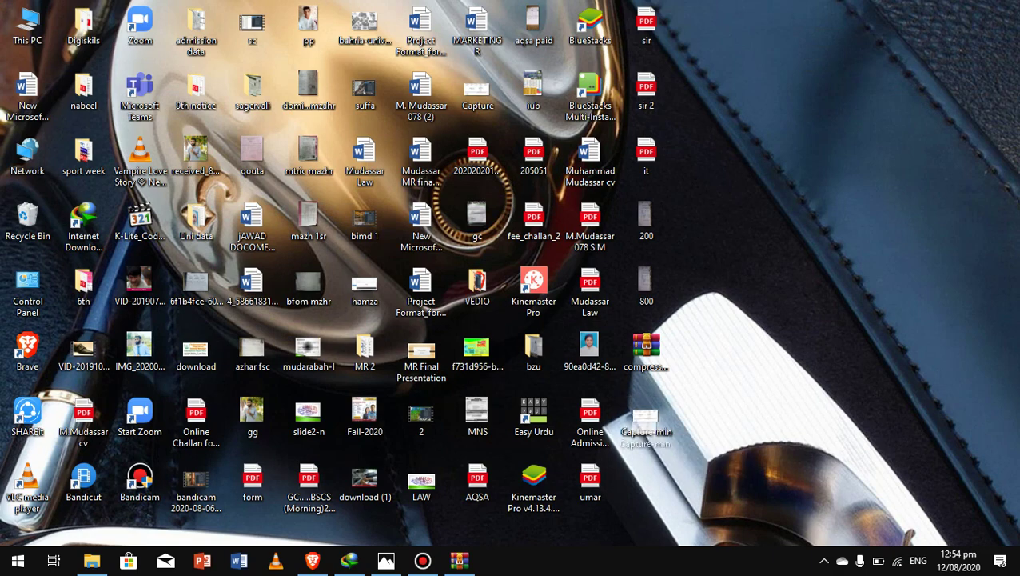
left_click_drag(423, 559, 719, 486)
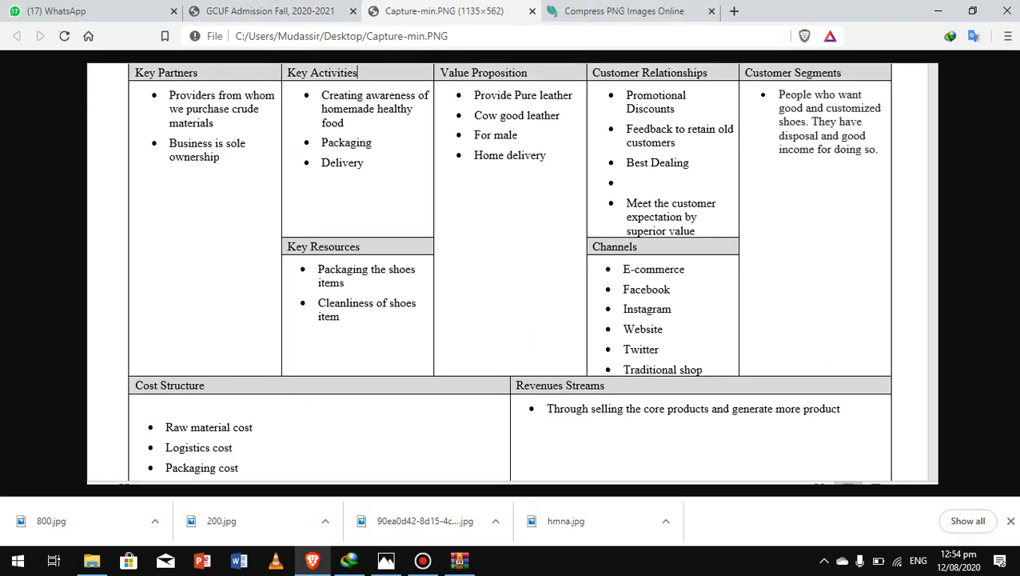
left_click(531, 11)
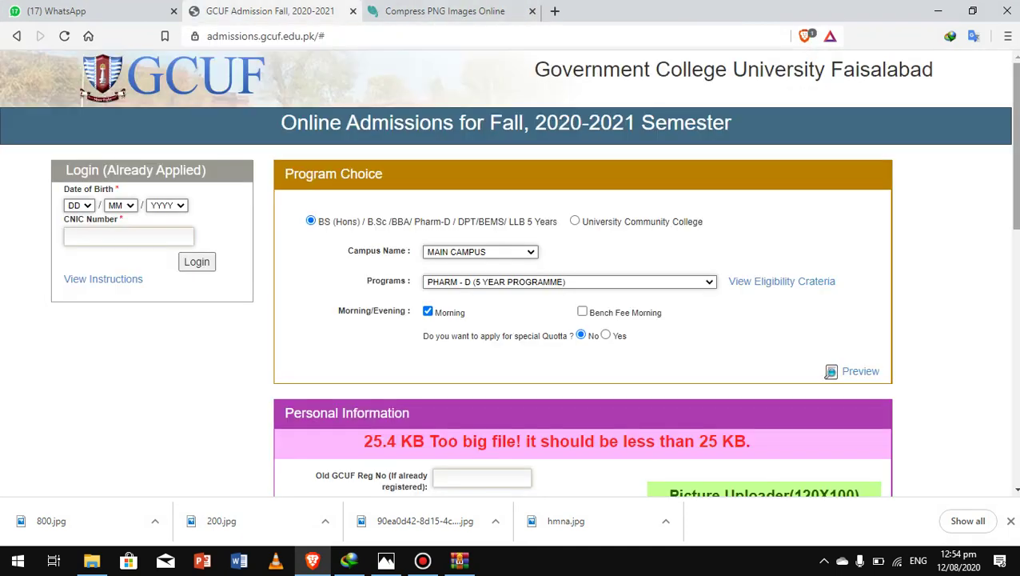
scroll(582, 272, "down", 5)
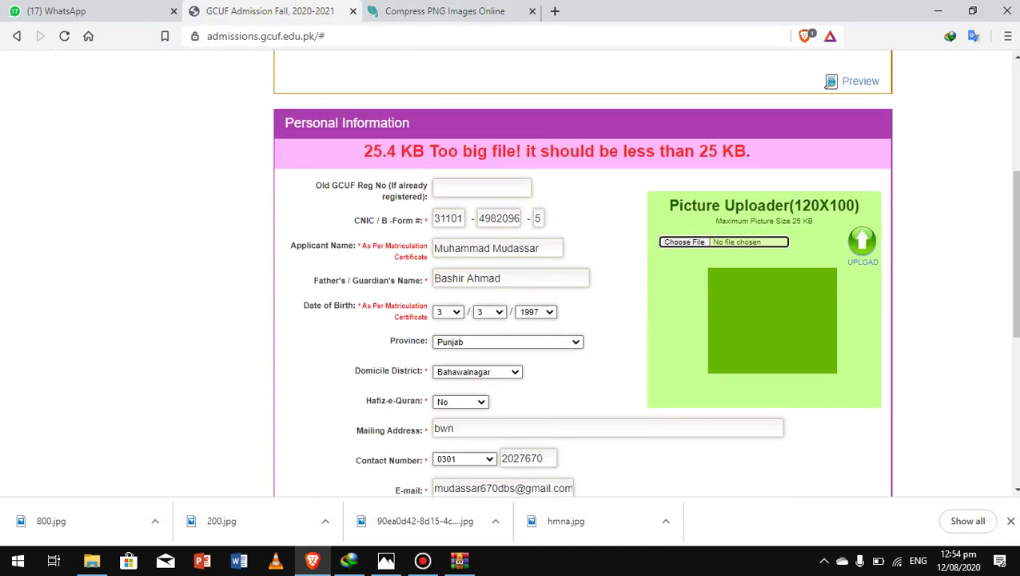
Step: Attach Capture-min.PNG from the Desktop as the picture and upload it (19541 bytes)
left_click(684, 242)
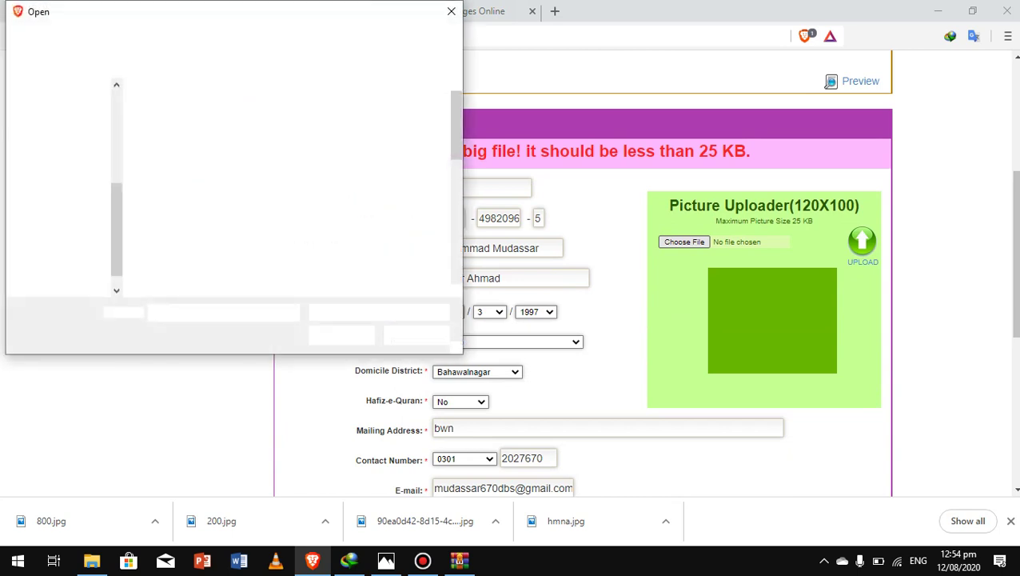
scroll(376, 128, "down", 5)
scroll(376, 120, "down", 5)
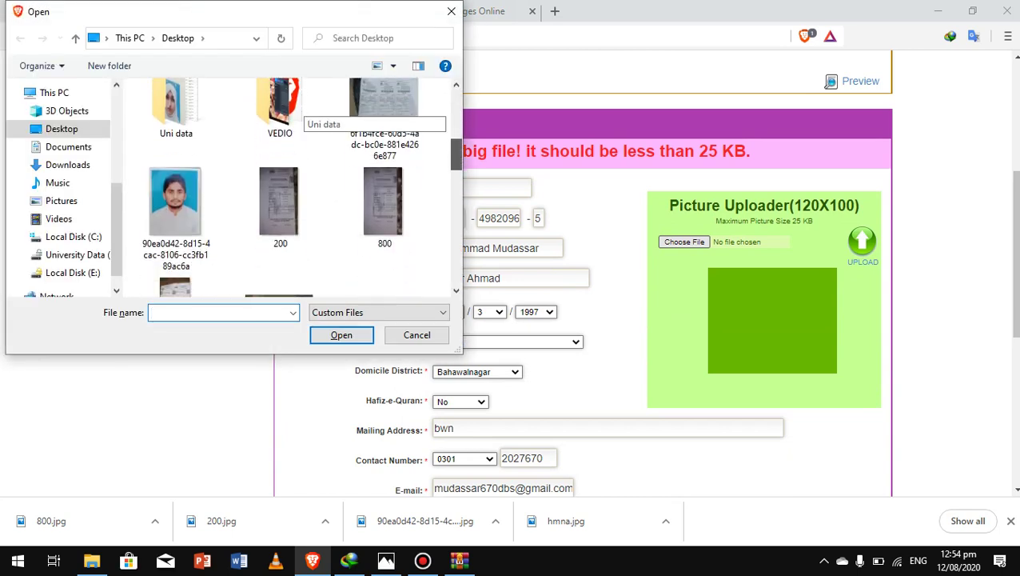
scroll(320, 120, "down", 2)
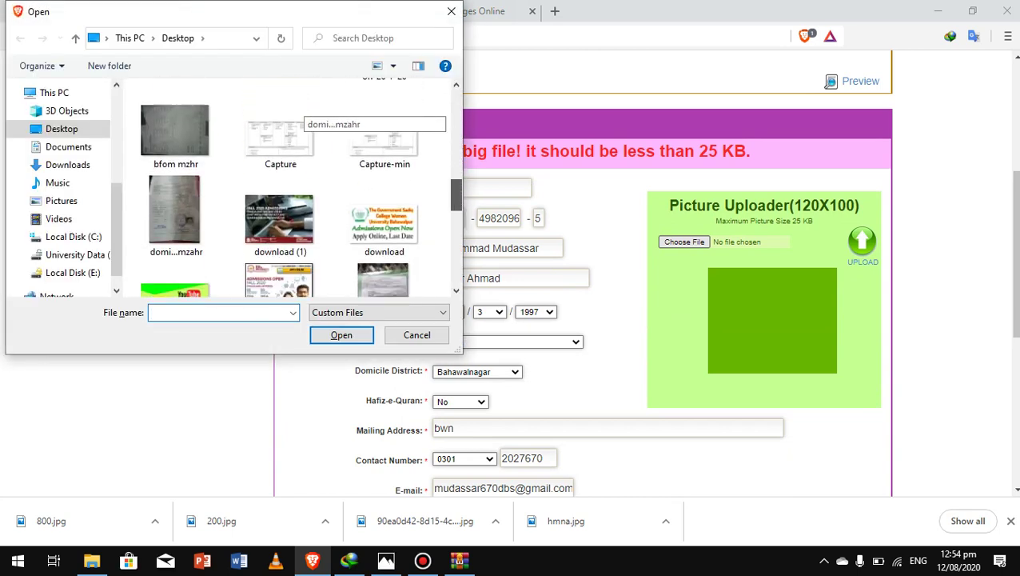
left_click(385, 124)
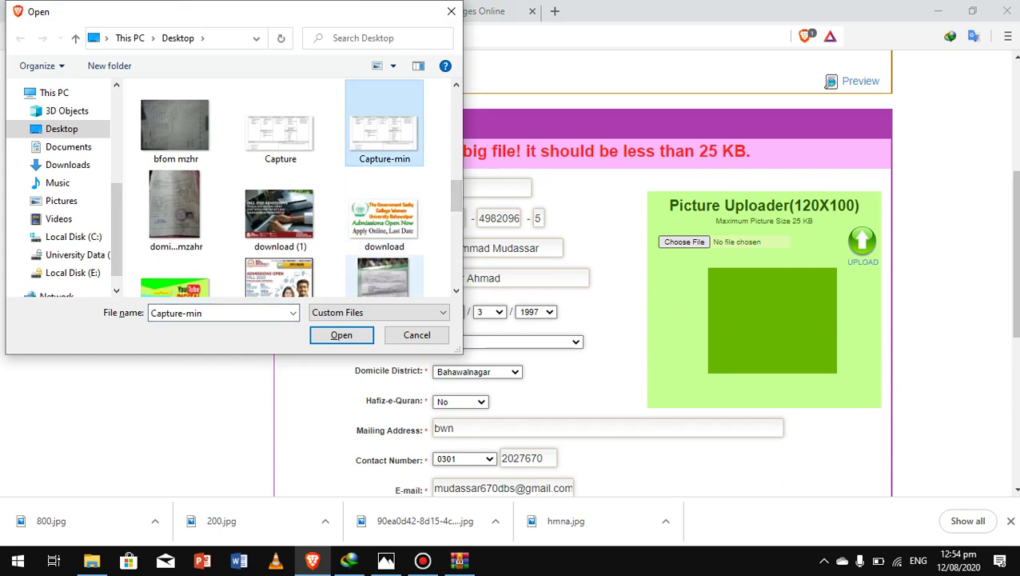
left_click(341, 334)
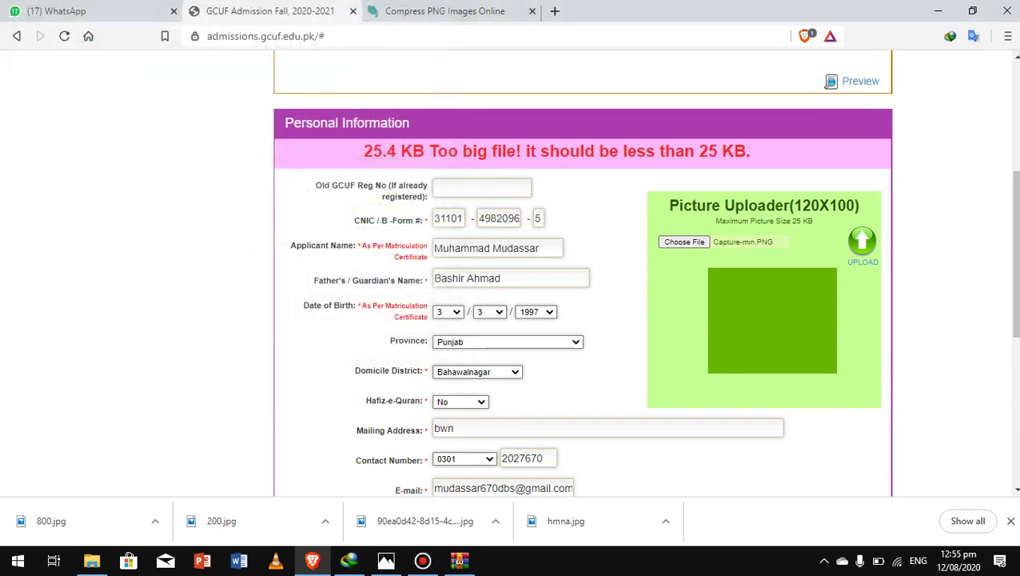
left_click(863, 248)
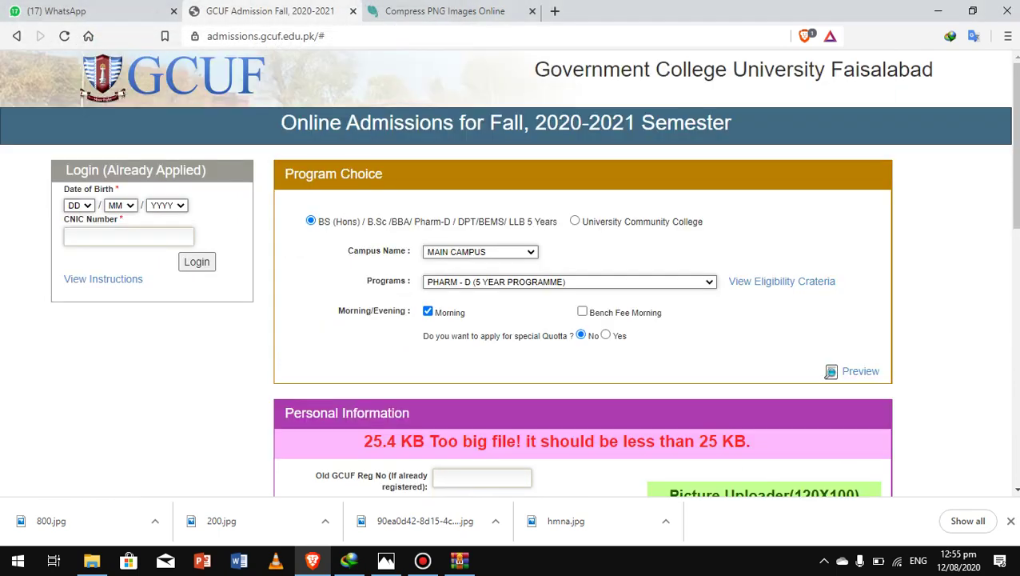
scroll(534, 272, "down", 3)
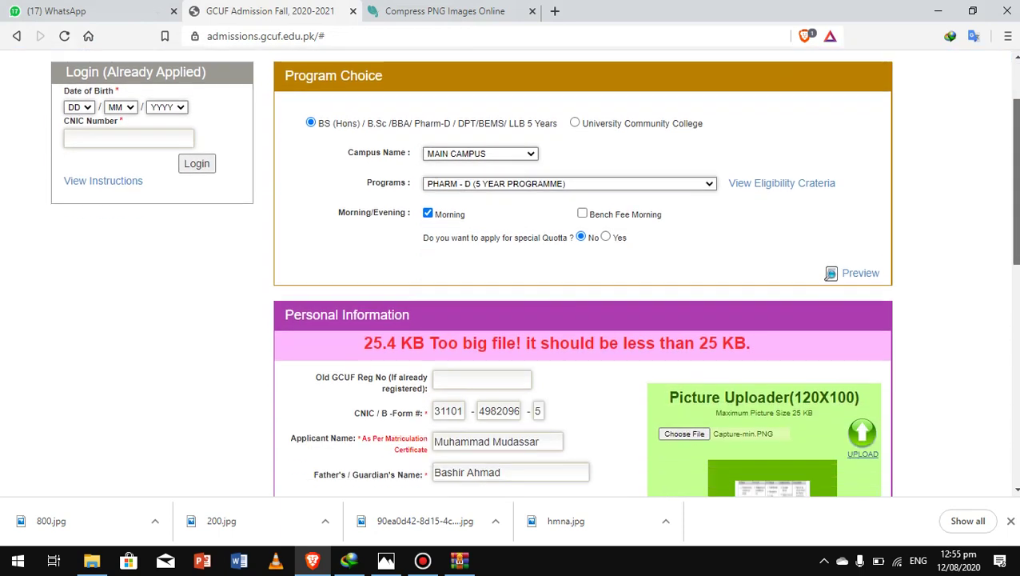
scroll(583, 272, "down", 4)
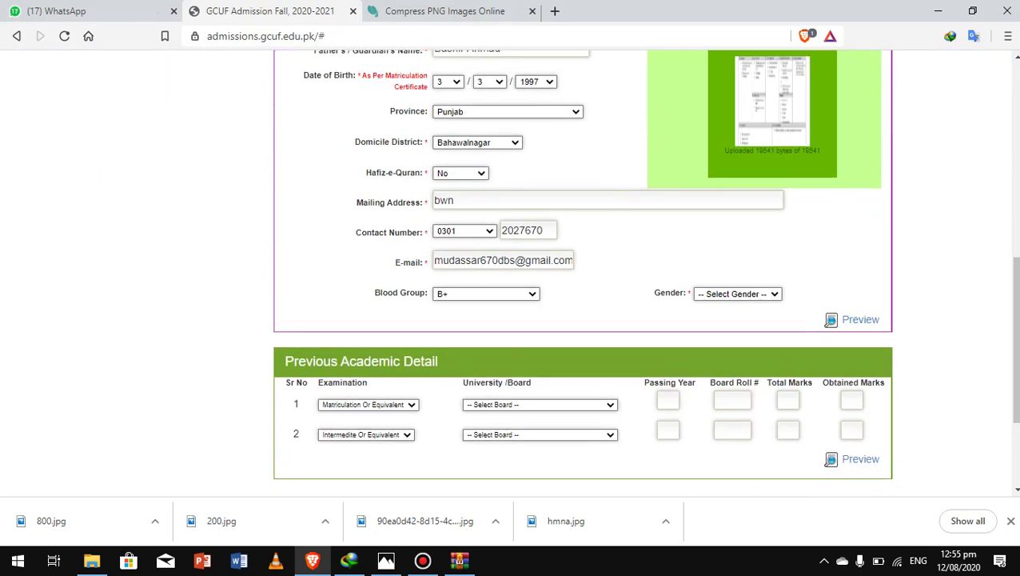
Step: Set the applicant's gender to Male
left_click(737, 294)
left_click(719, 317)
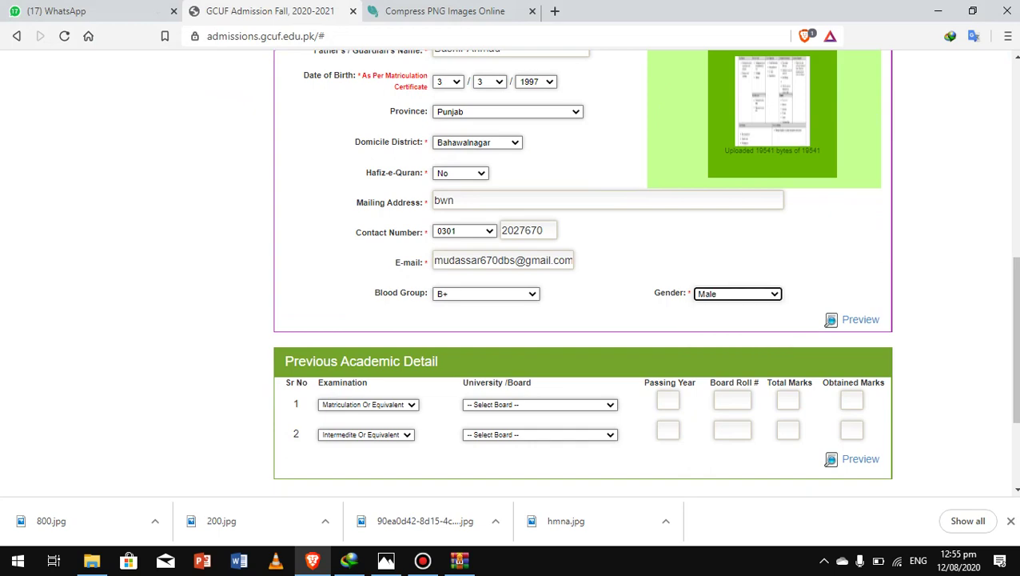
left_click_drag(1015, 340, 1015, 376)
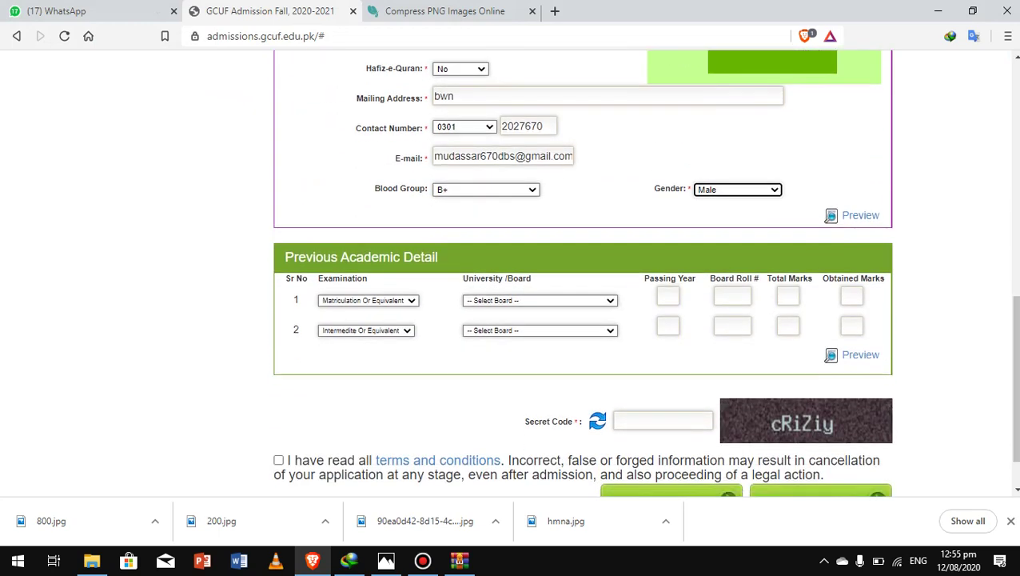
Step: Fill the matric row: BISE Lahore, 2015, board roll number, total 1100, obtained 978
left_click(540, 301)
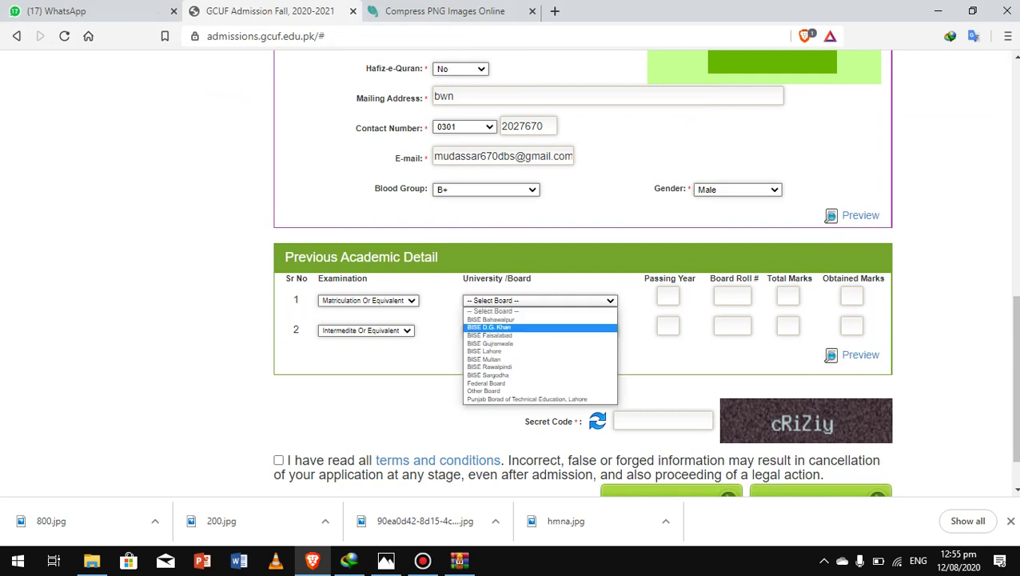
key("Return")
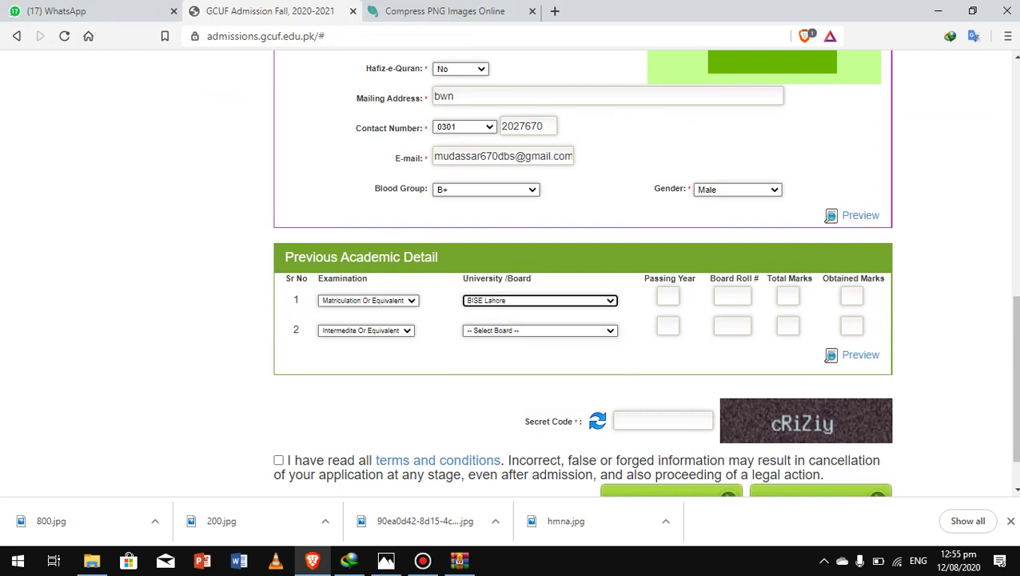
left_click(668, 295)
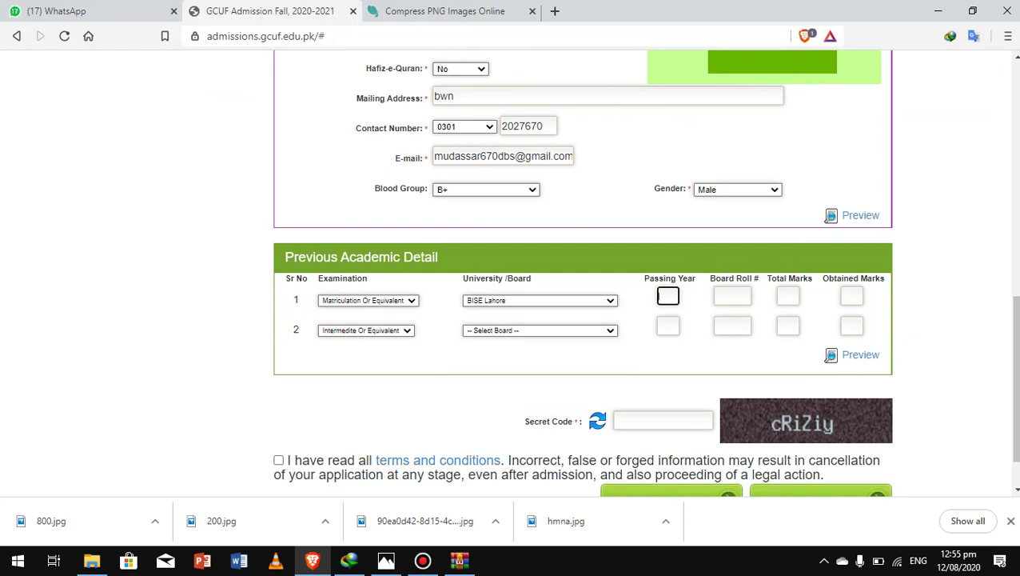
type("2015")
left_click(732, 296)
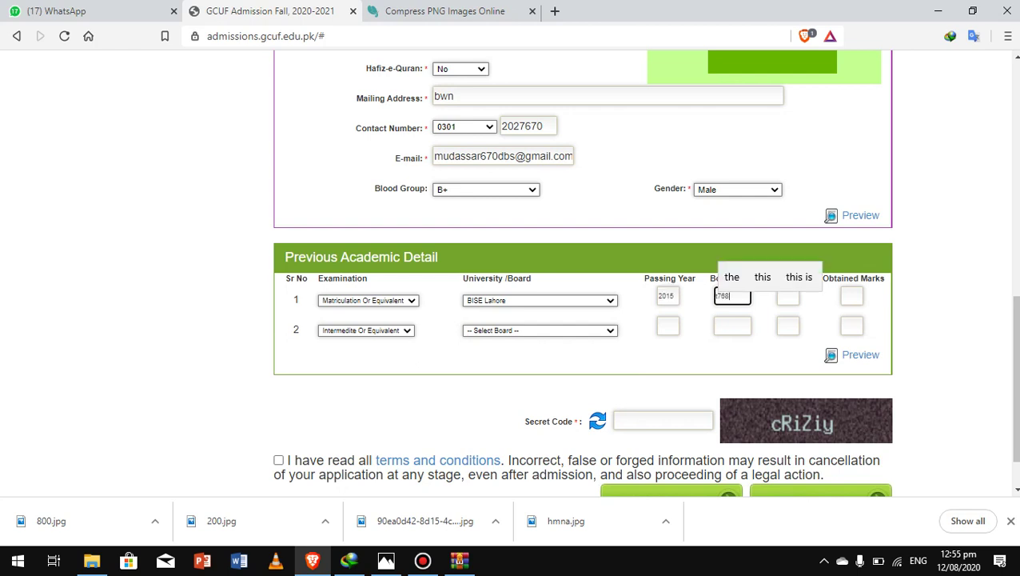
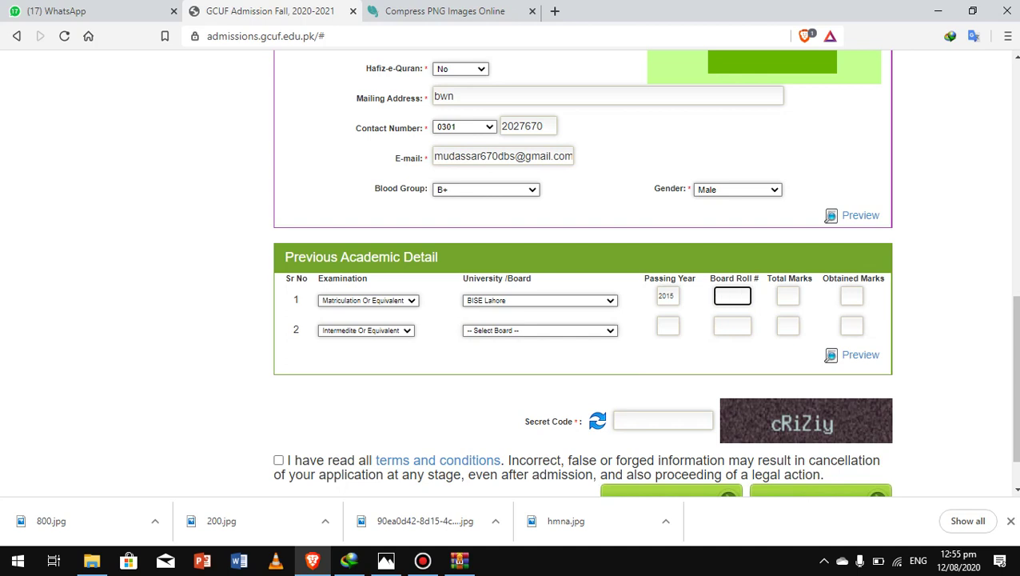
key("Tab")
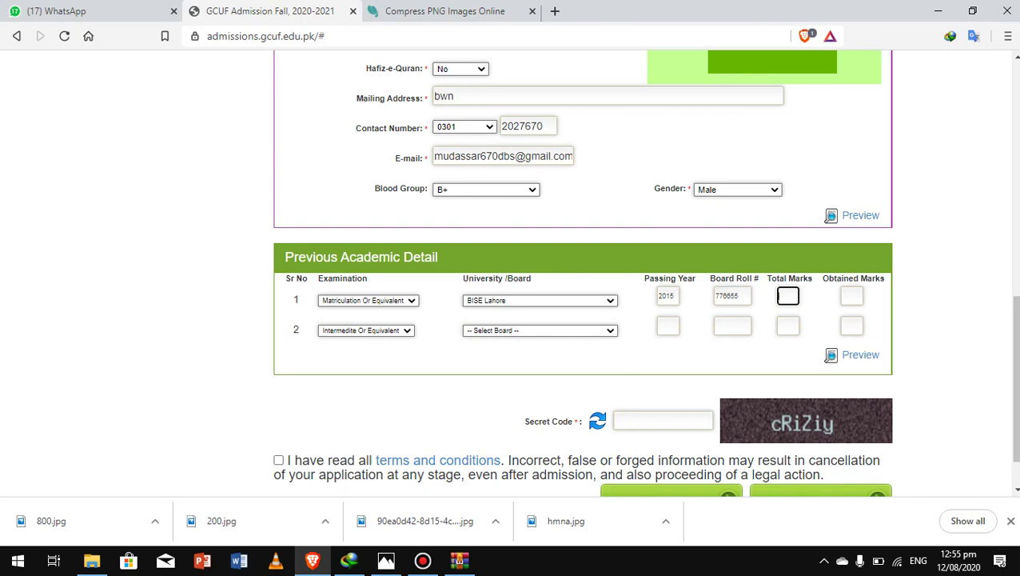
key("Tab")
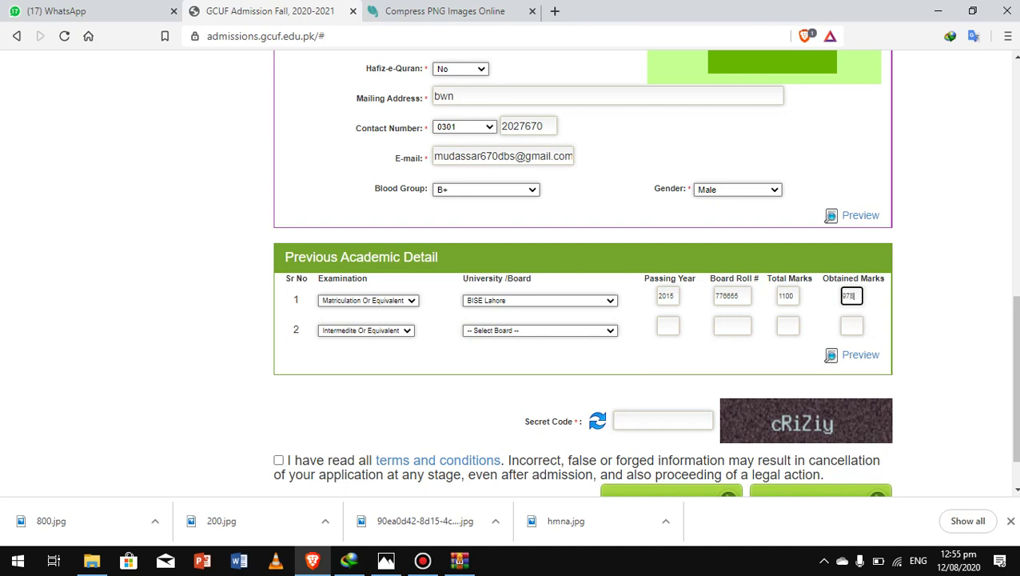
Step: Fill the intermediate row: BISE Lahore, 2017, board roll number, total 1100, obtained 967
left_click(540, 330)
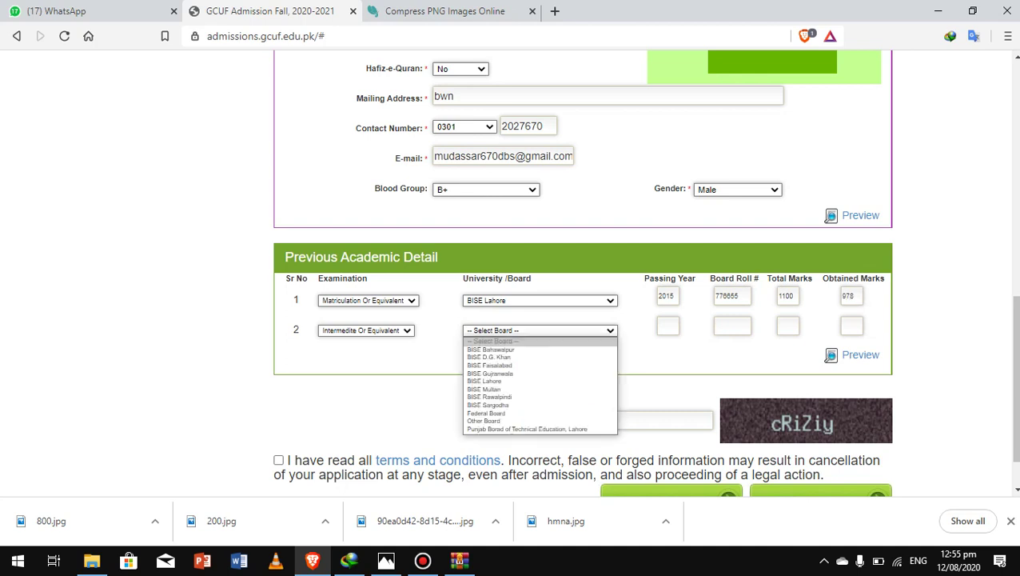
left_click(512, 381)
key("Tab")
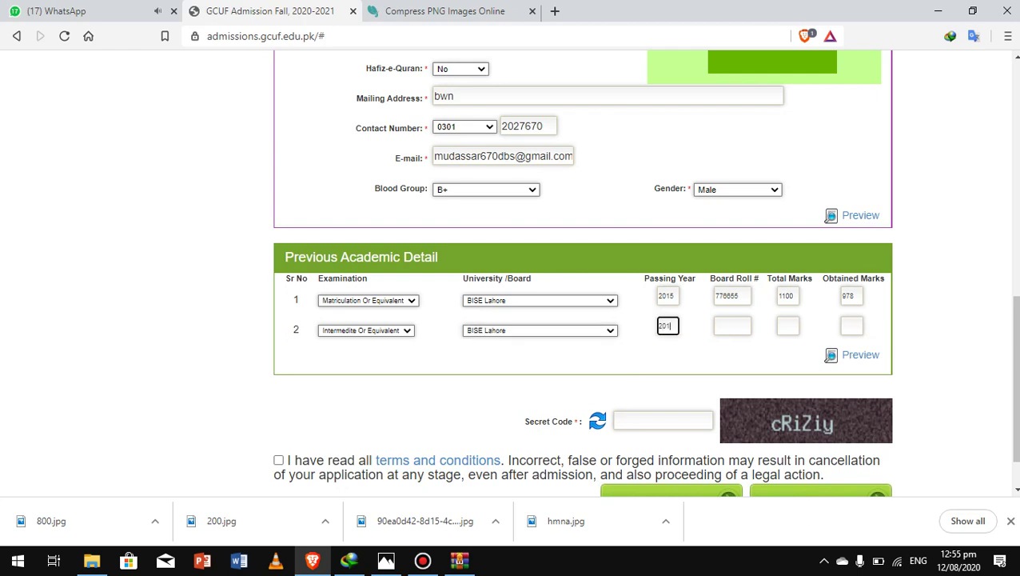
key("Tab")
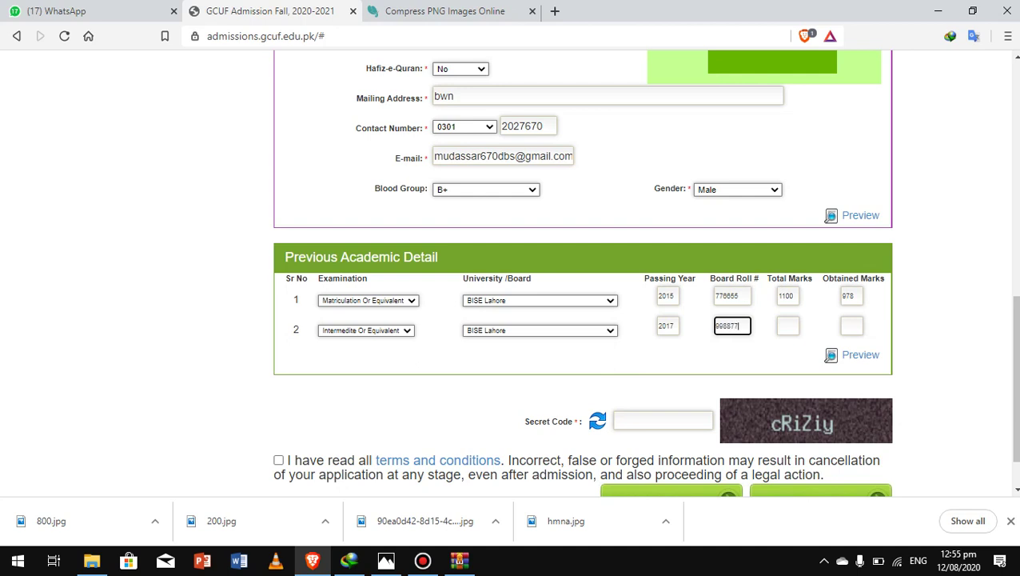
key("Tab")
key("Tab")
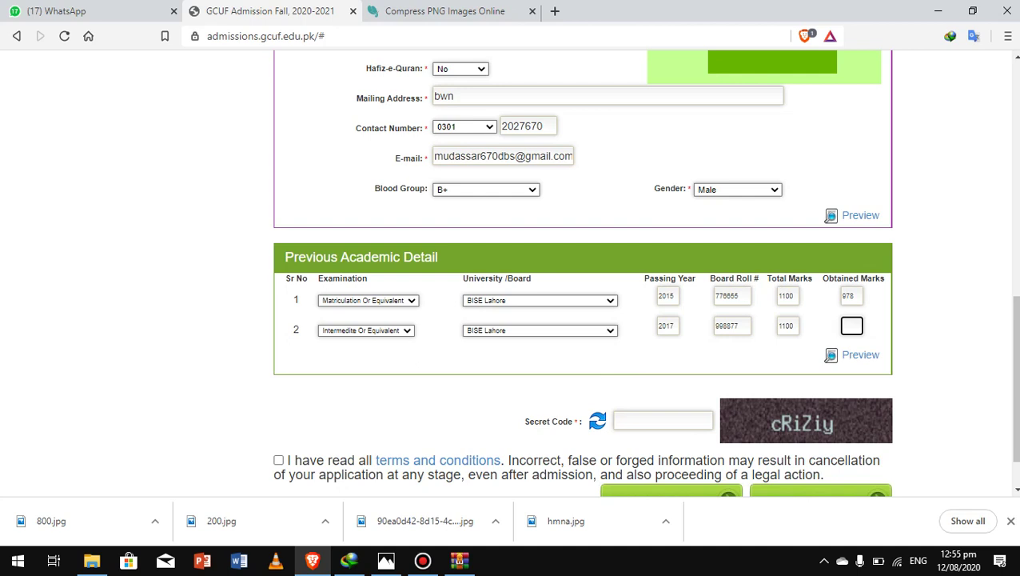
left_click(366, 330)
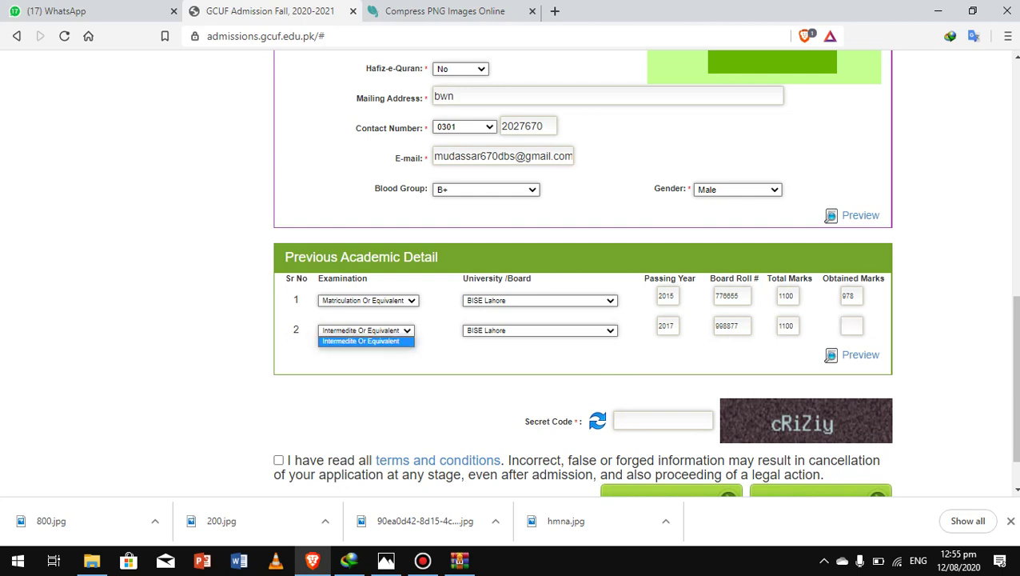
left_click(851, 325)
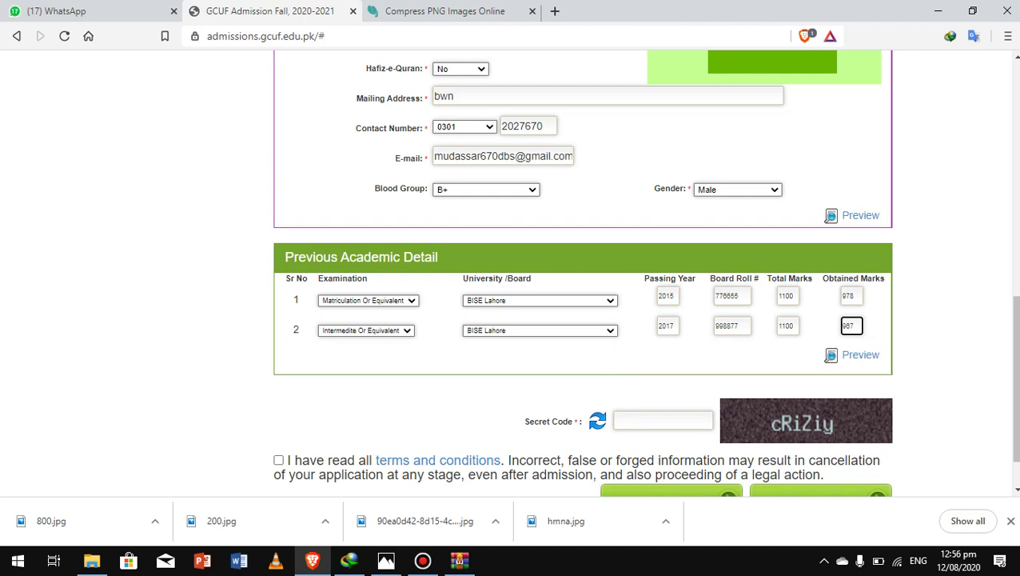
left_click(663, 420)
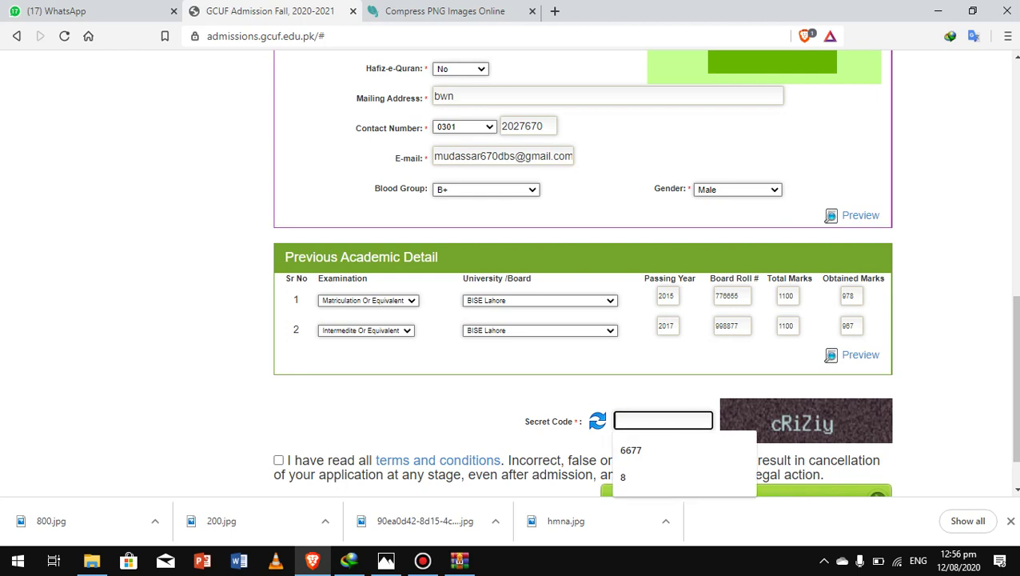
Step: Enter the secret code, accept the terms, and submit for proof reading, correcting the code once
type("C")
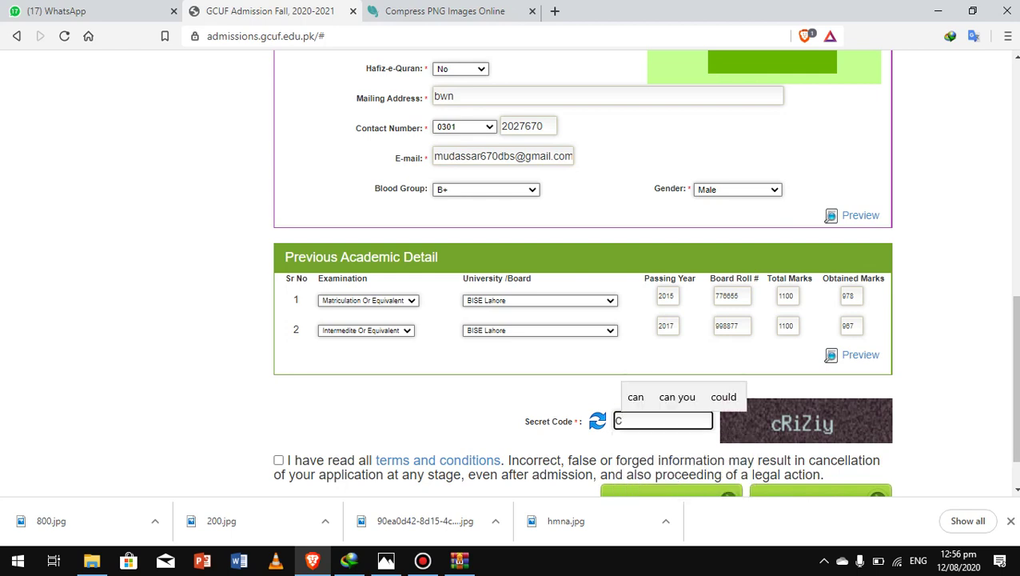
type("RiZ")
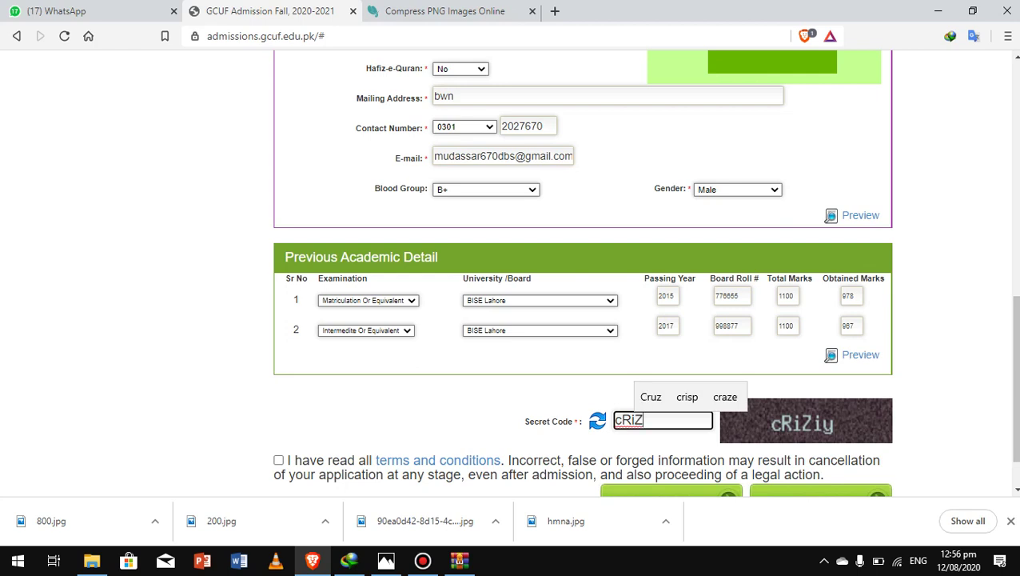
type("y")
scroll(645, 274, "down", 1)
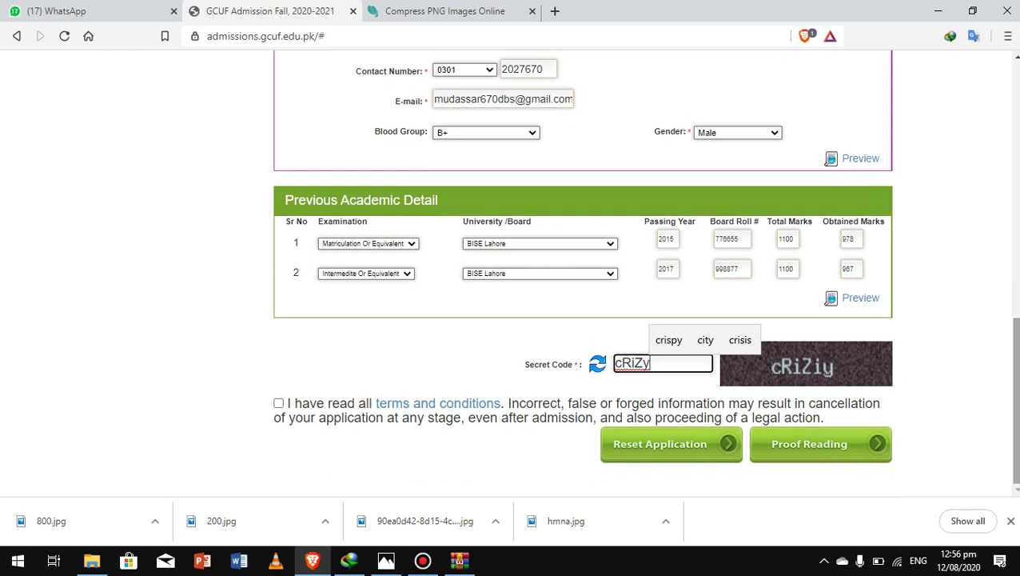
mouse_move(1016, 400)
left_mouse_down()
mouse_move(1015, 383)
mouse_move(1015, 398)
left_mouse_up()
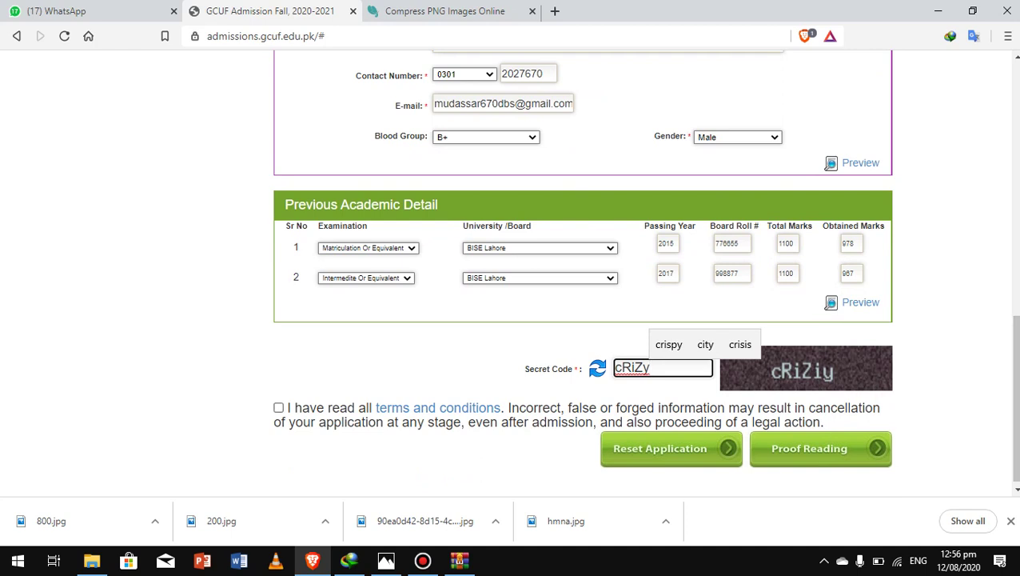
left_click(278, 408)
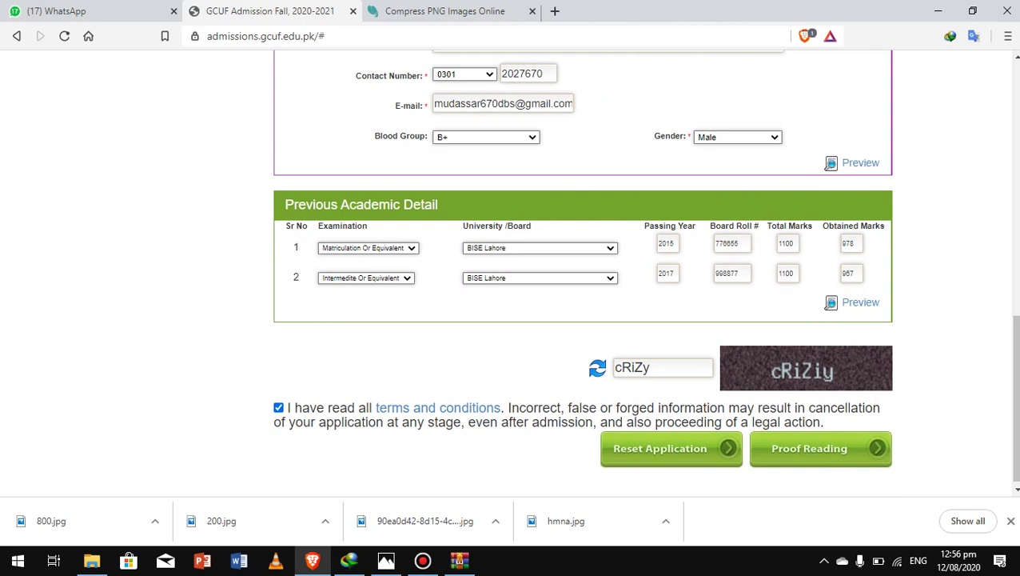
scroll(512, 272, "down", 1)
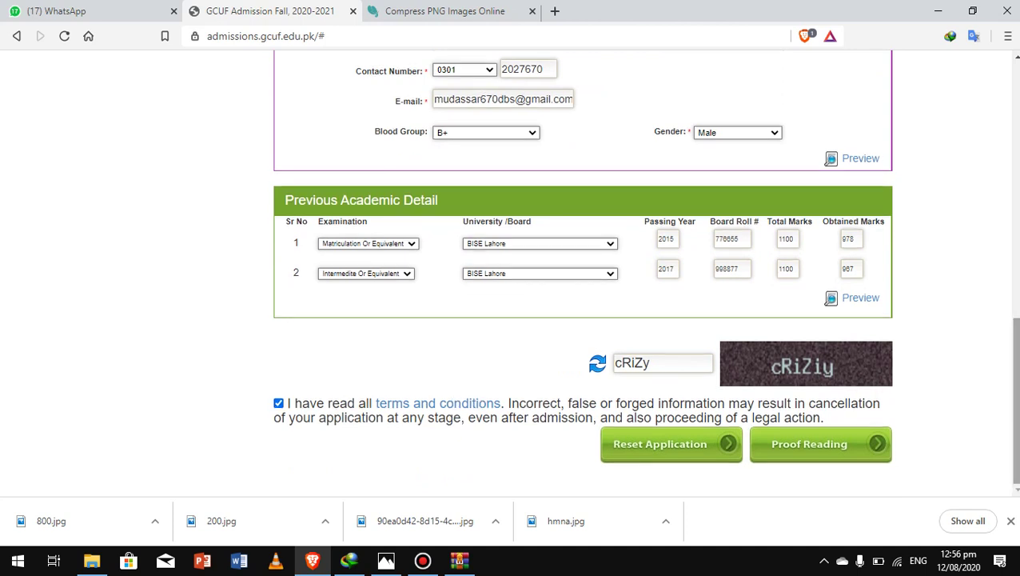
left_click(791, 445)
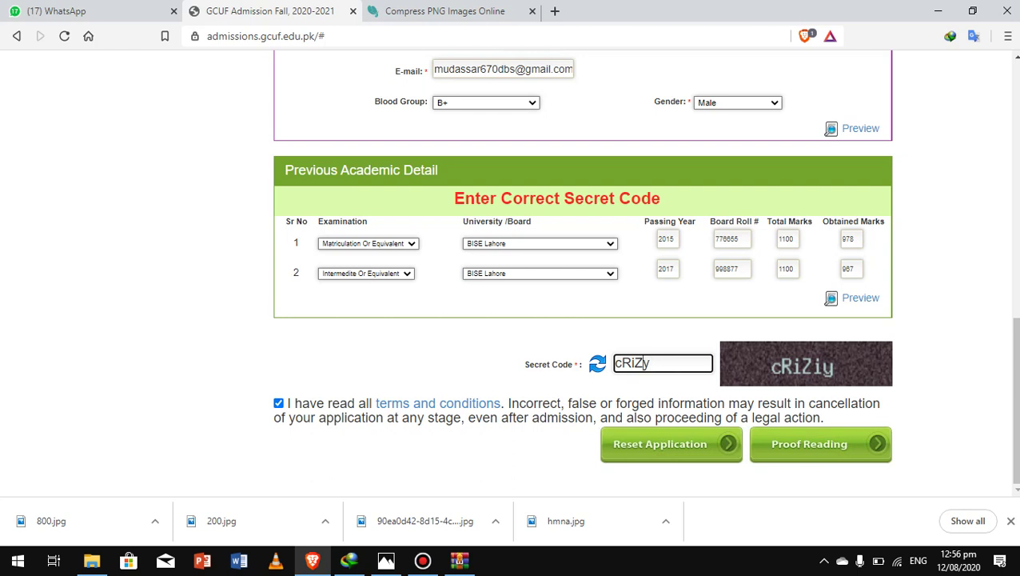
type("i")
left_click(809, 444)
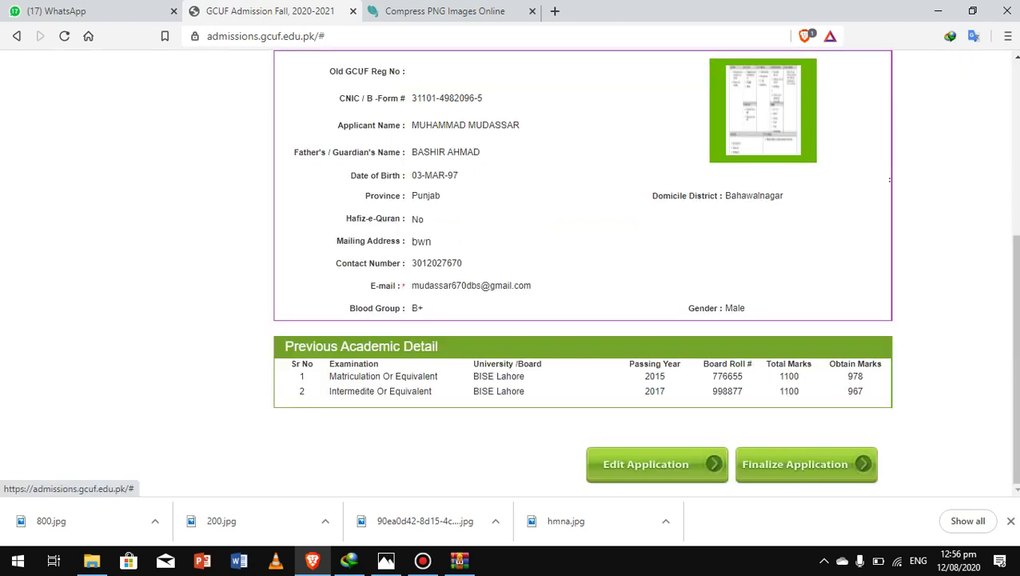
Step: Finalize the Pharm-D 2020-2025 Main Campus application and confirm the submission
scroll(560, 271, "up", 3)
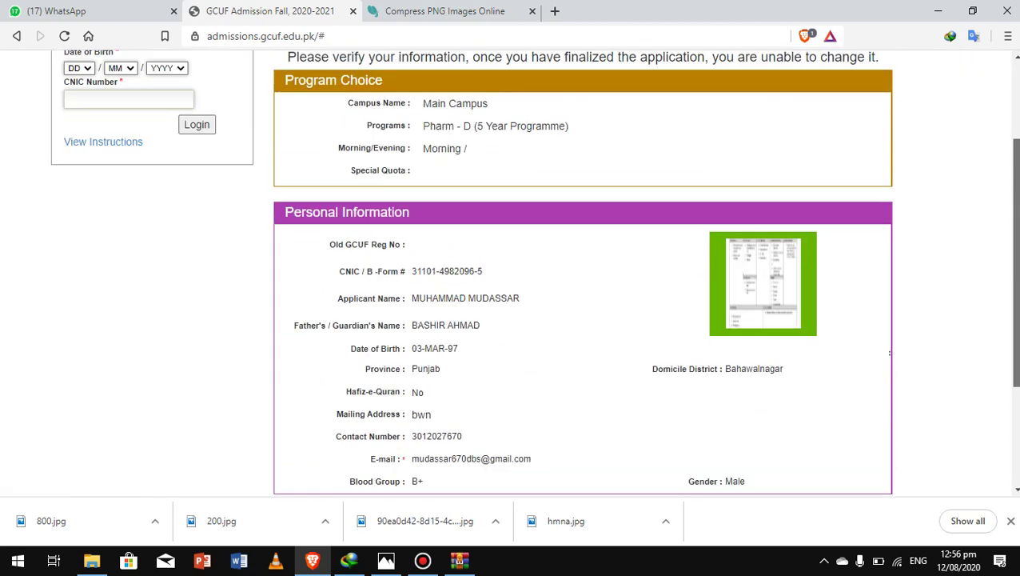
scroll(560, 272, "up", 1)
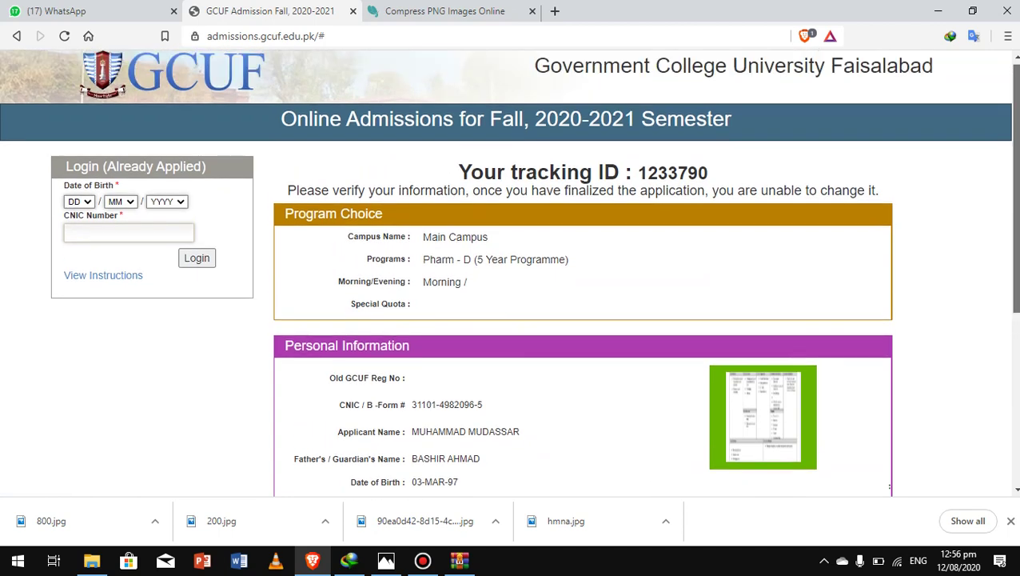
scroll(560, 272, "down", 2)
scroll(560, 272, "down", 3)
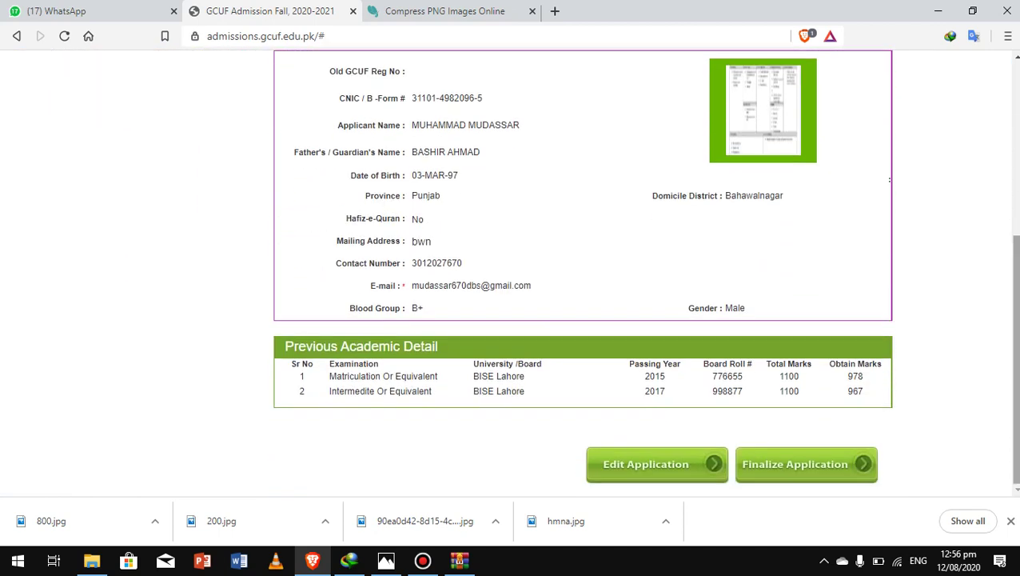
left_click(795, 463)
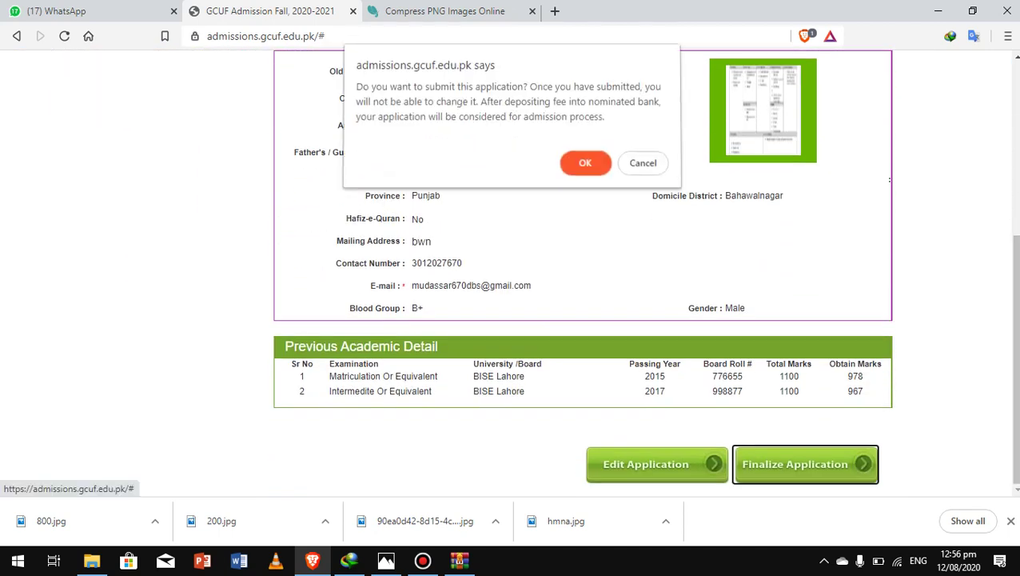
key("Return")
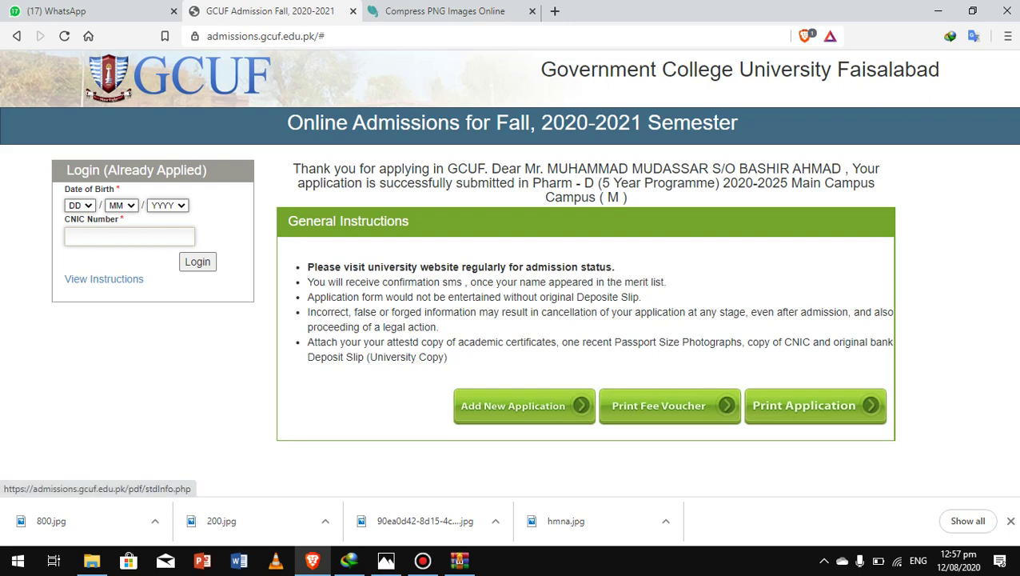
left_click(658, 405)
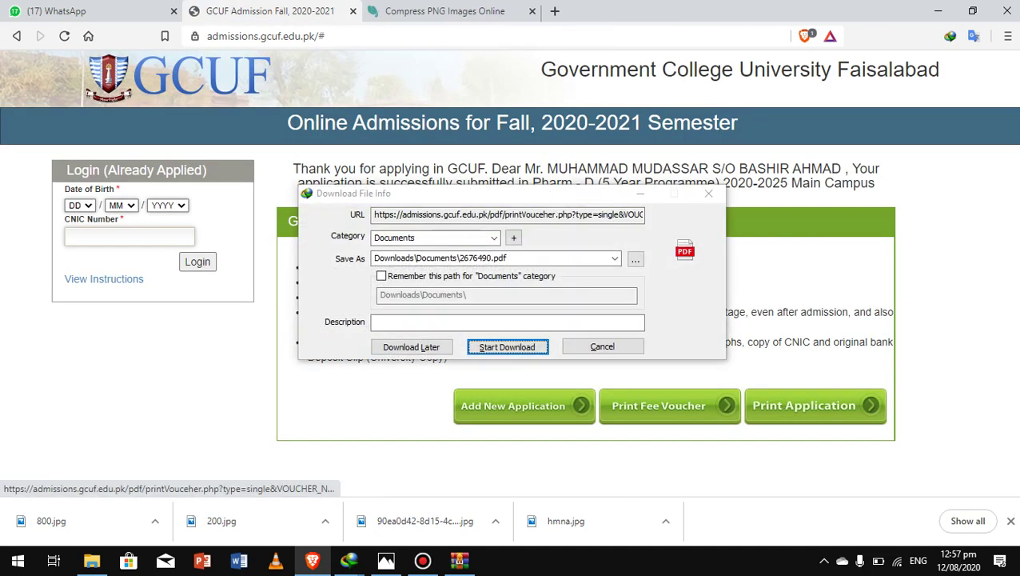
key("Return")
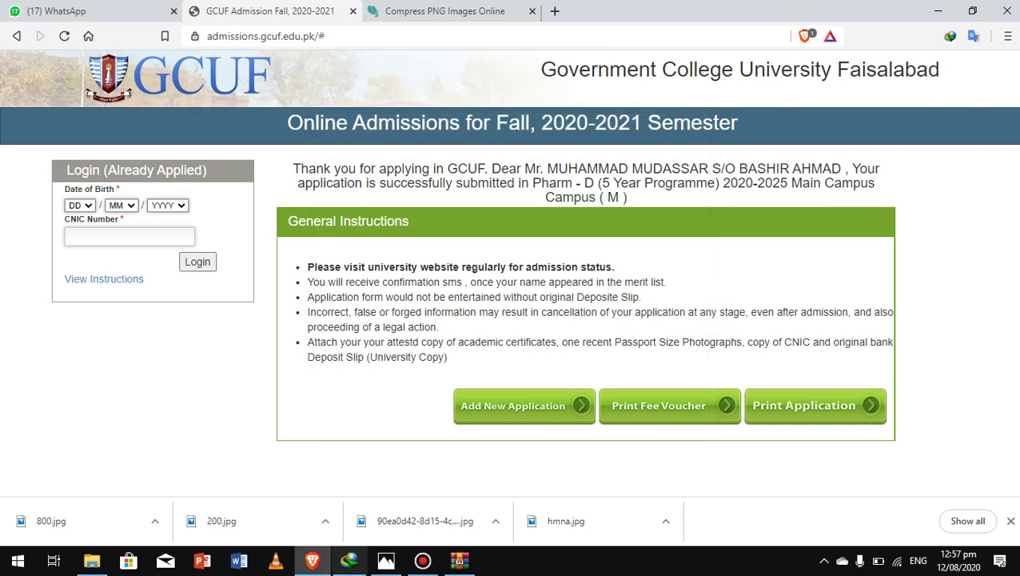
left_click(349, 561)
double_click(155, 533)
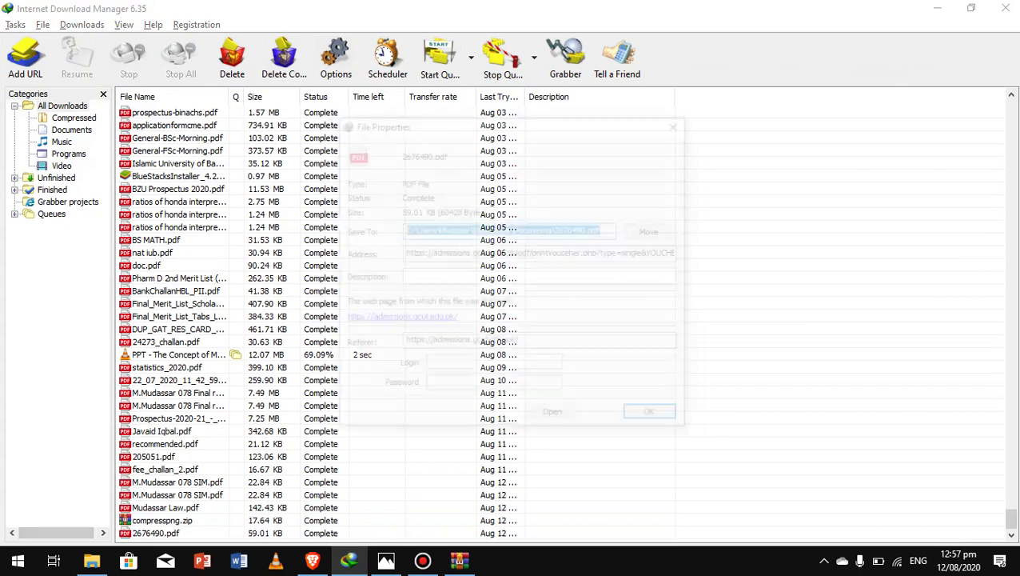
left_click(555, 417)
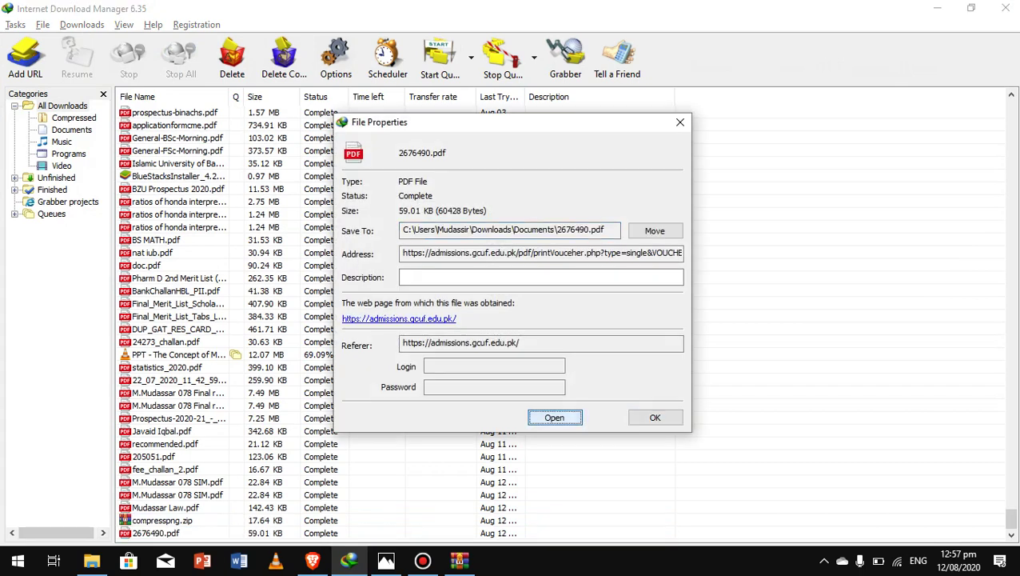